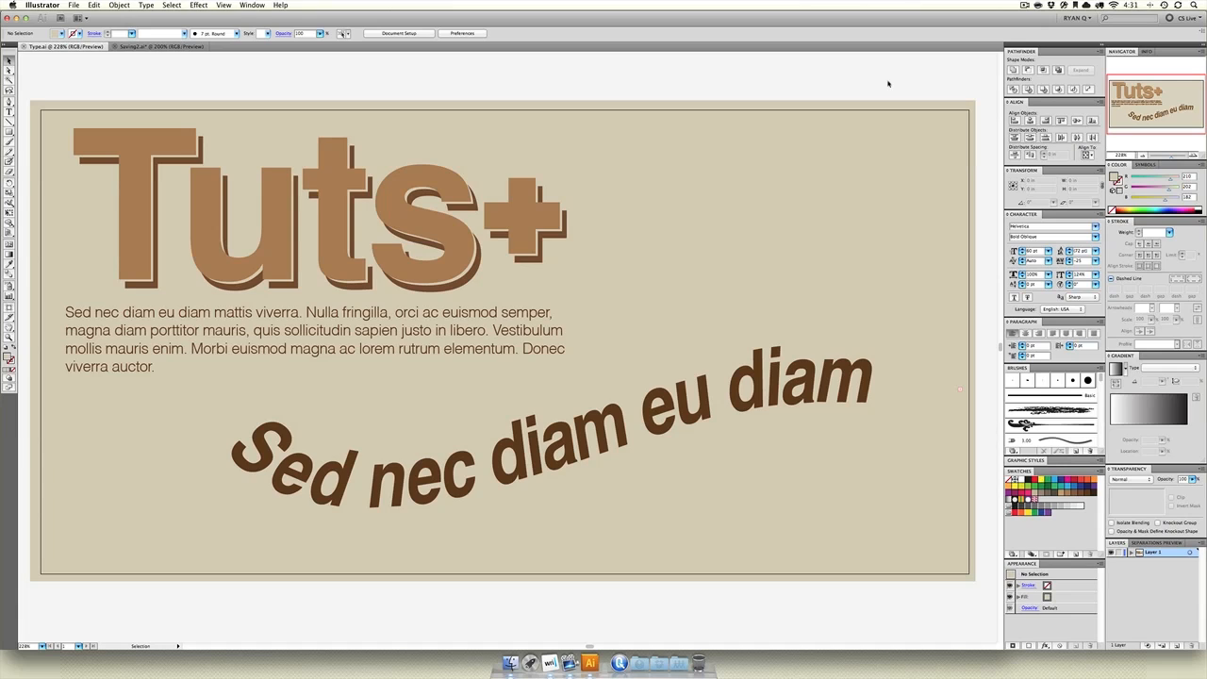
# Step: Delete the text artwork, unlock the beige background rectangle and delete it too, clearing the artboard
pyautogui.press('super+a')
pyautogui.press('Delete')
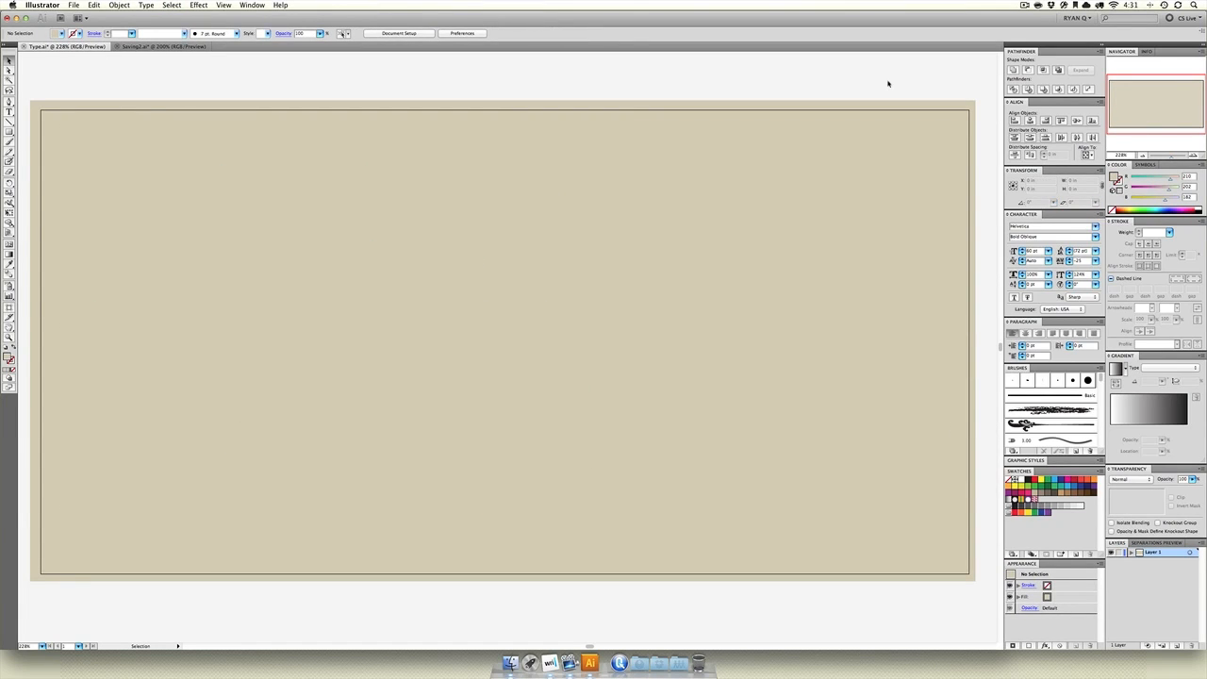
pyautogui.press('super+alt')
pyautogui.press('super+a')
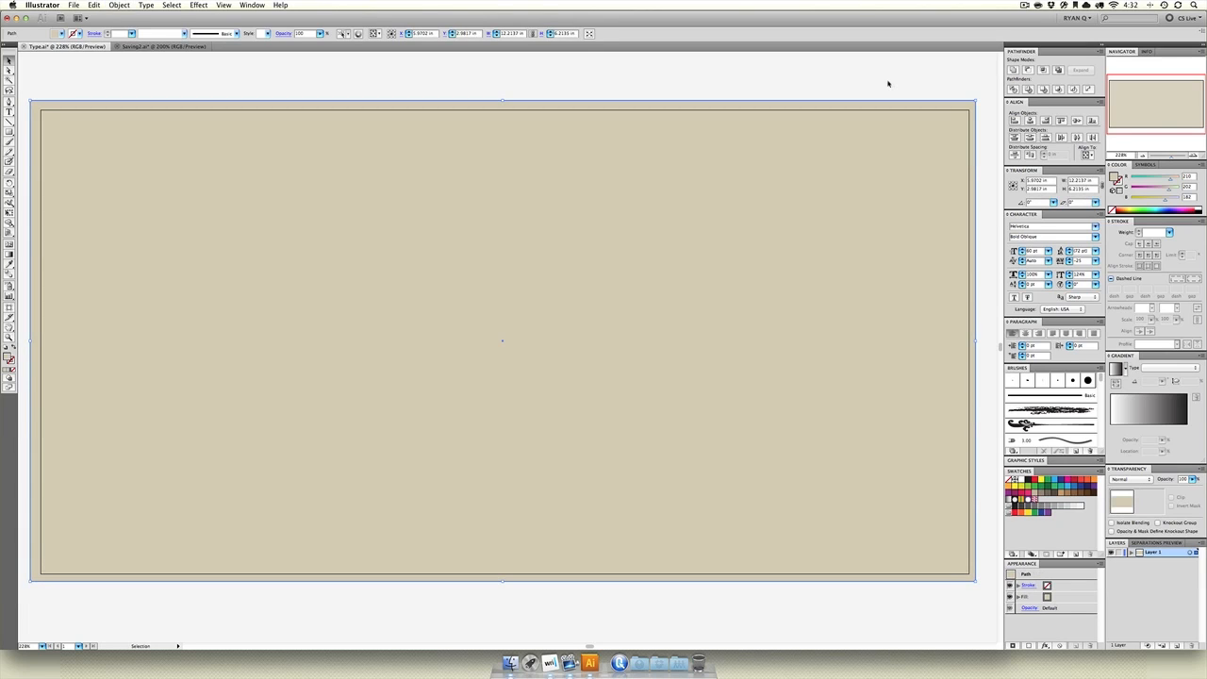
pyautogui.press('Delete')
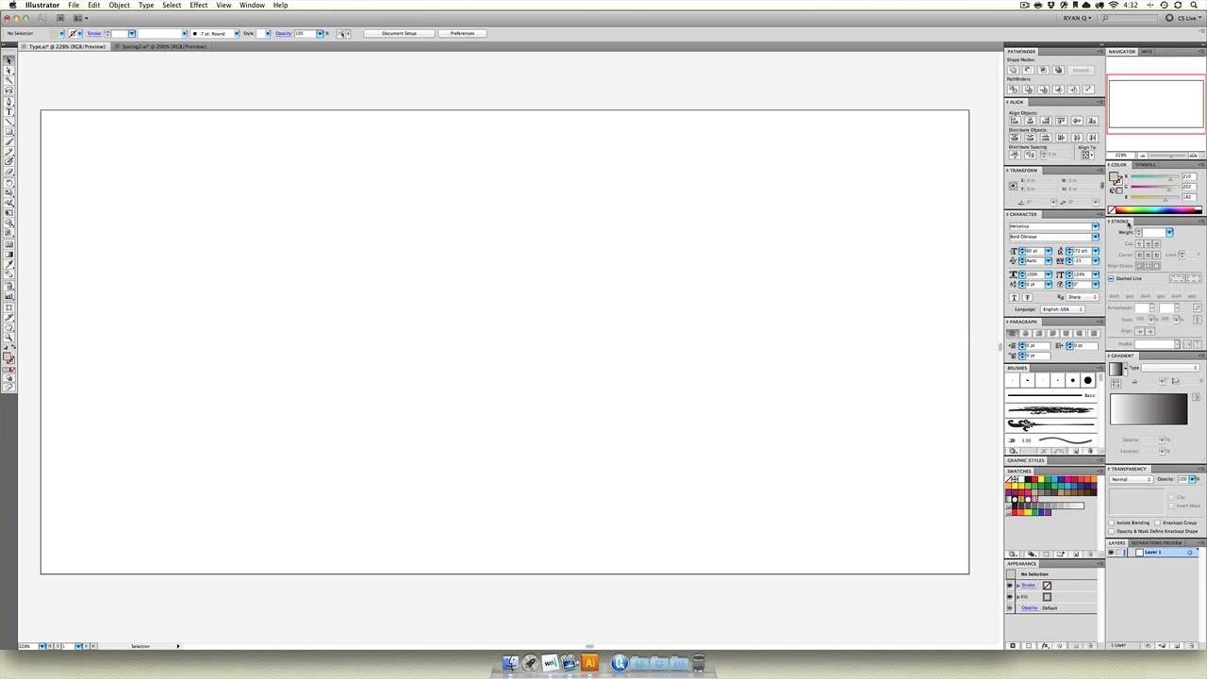
# Step: Float the Stroke panel over the artboard and toggle its extra options, leaving them all shown
pyautogui.moveTo(1130, 223)
pyautogui.mouseDown()
pyautogui.moveTo(853, 148)
pyautogui.moveTo(750, 151)
pyautogui.mouseUp()
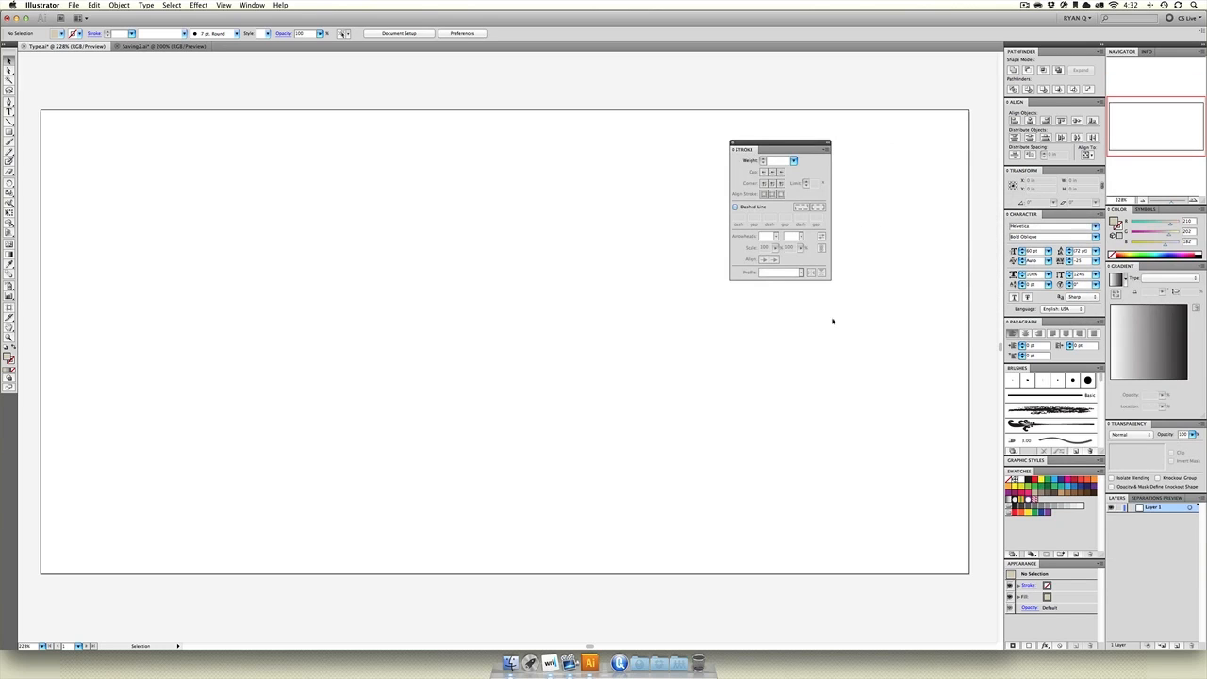
pyautogui.click(827, 149)
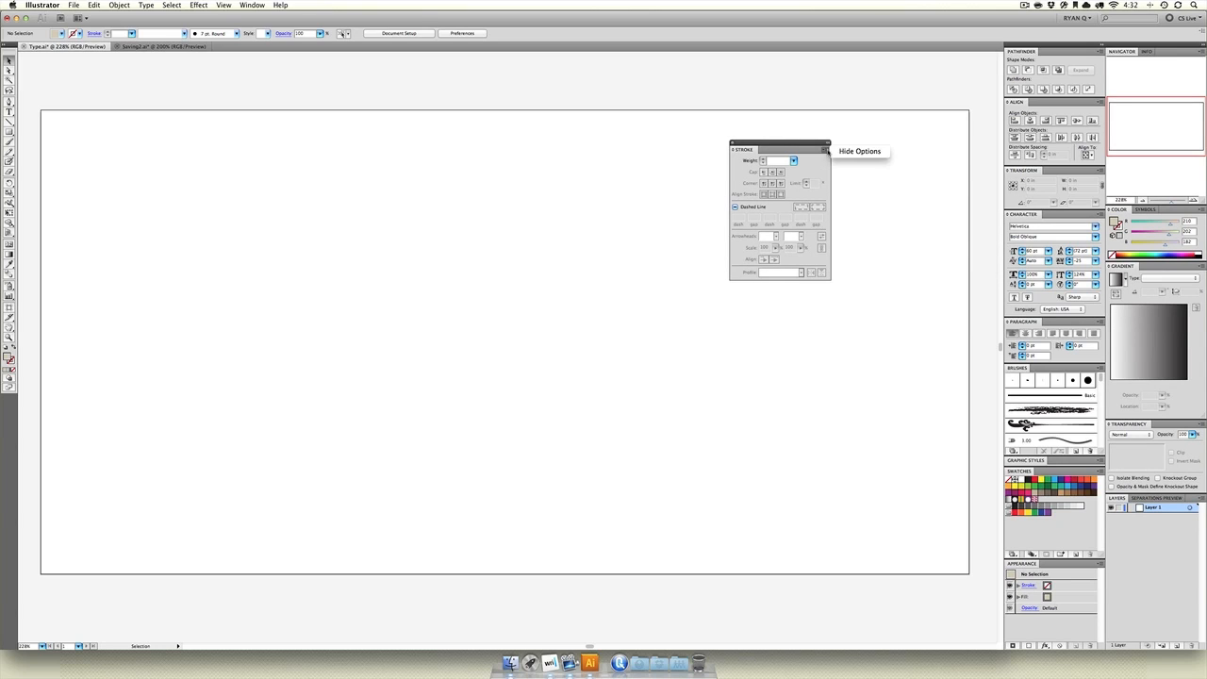
pyautogui.click(834, 152)
pyautogui.click(827, 149)
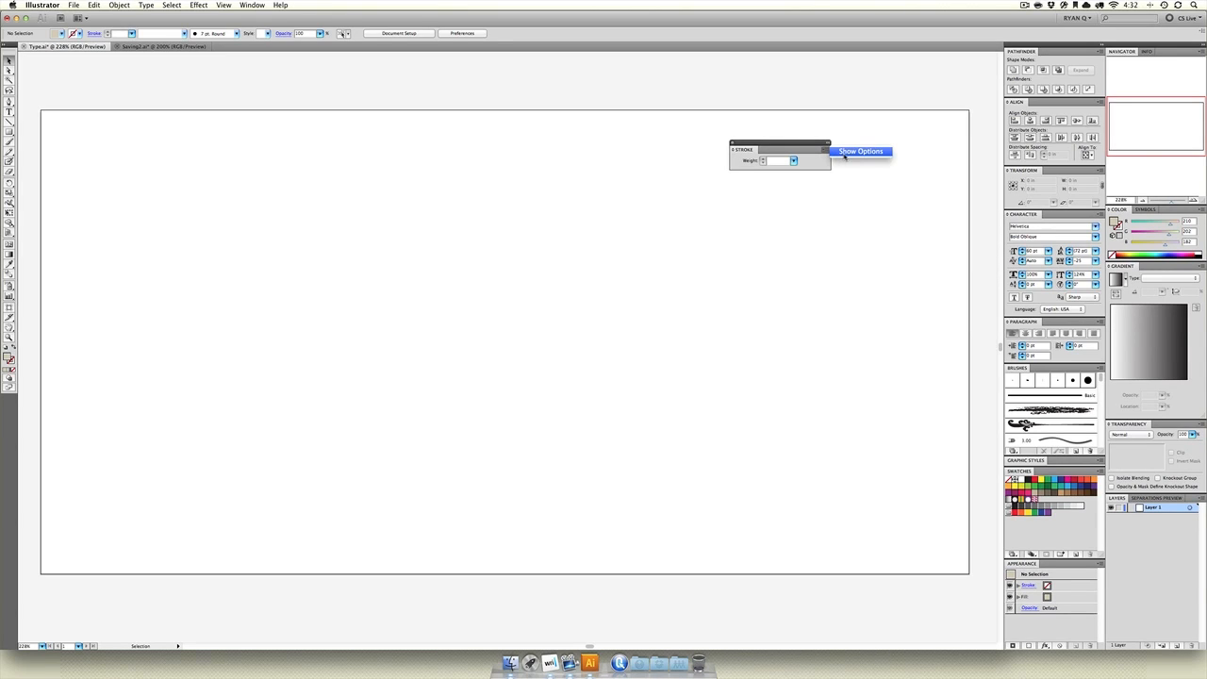
pyautogui.click(846, 152)
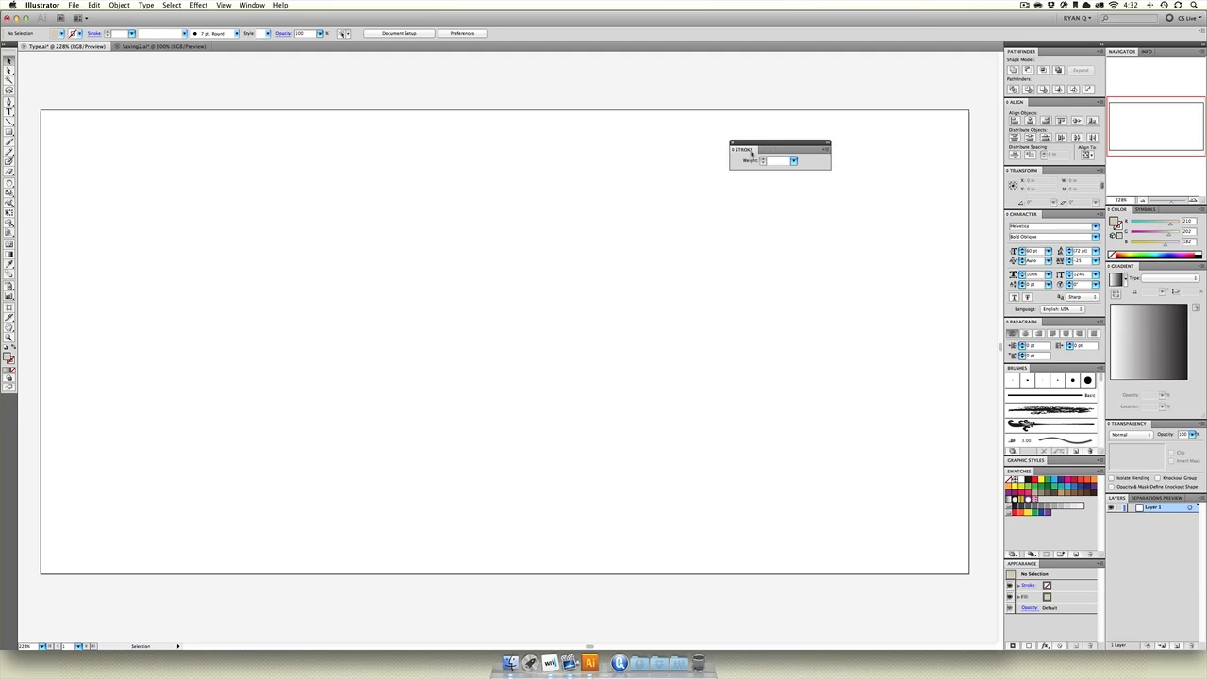
pyautogui.click(826, 149)
pyautogui.click(840, 153)
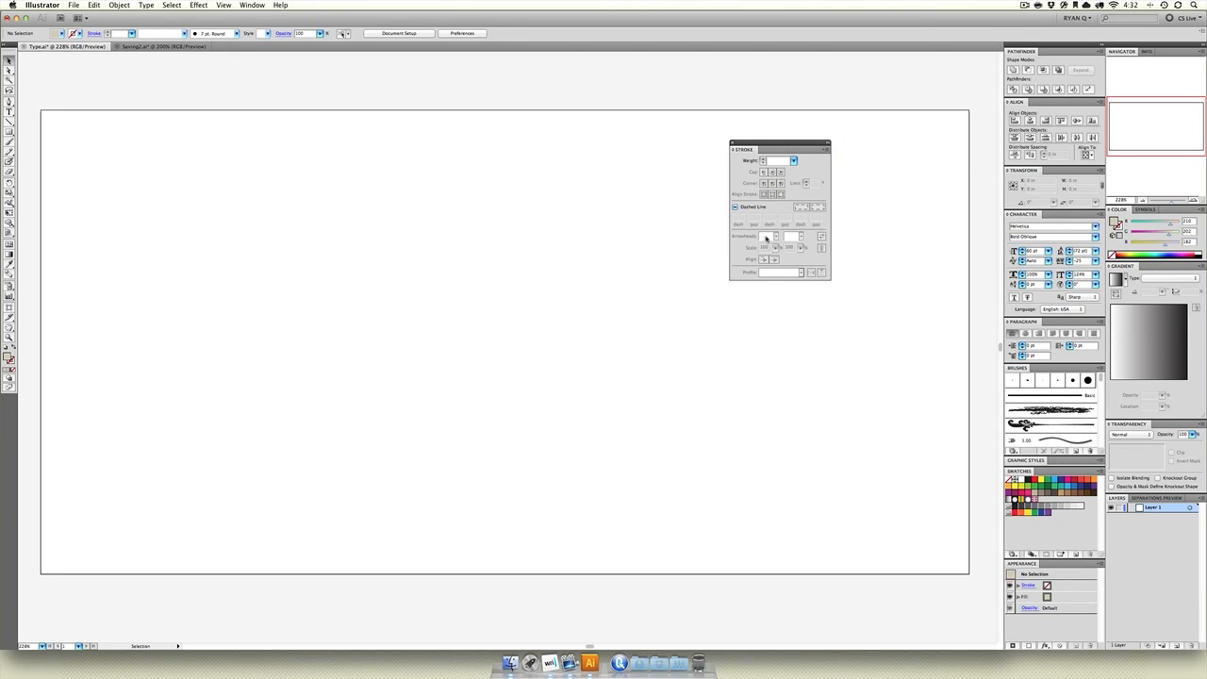
# Step: Draw a circle about 4.02 in wide with the Ellipse tool and move it slightly down and right, keeping it selected
pyautogui.moveTo(9, 132); pyautogui.dragTo(38, 153)
pyautogui.moveTo(315, 285); pyautogui.dragTo(471, 440)
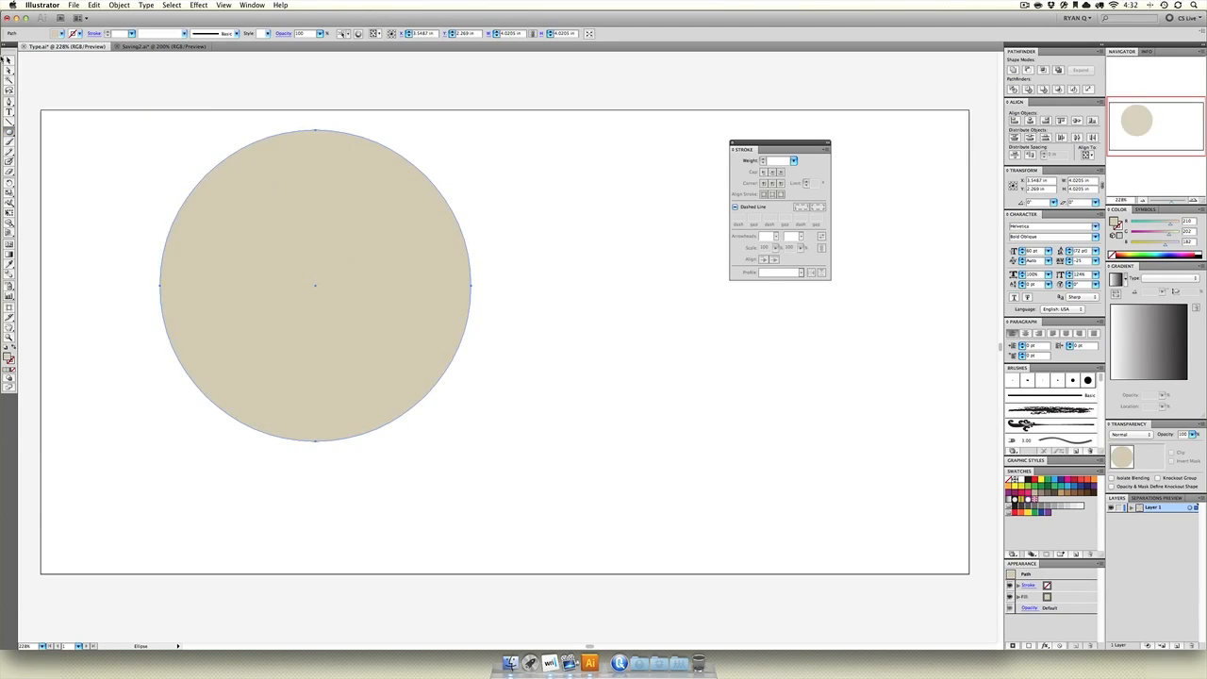
pyautogui.press('v')
pyautogui.moveTo(377, 300); pyautogui.dragTo(416, 354)
pyautogui.click(574, 293)
pyautogui.click(419, 294)
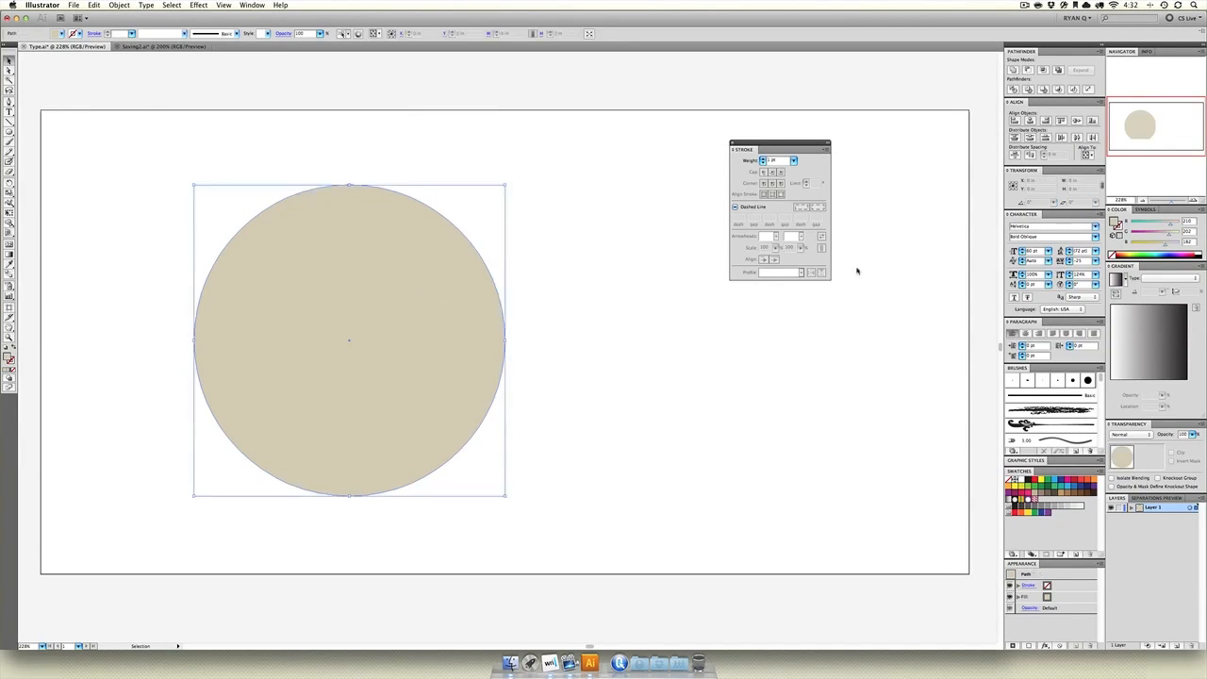
# Step: Give the circle a brown stroke with a weight of 20 pt
pyautogui.click(1120, 228)
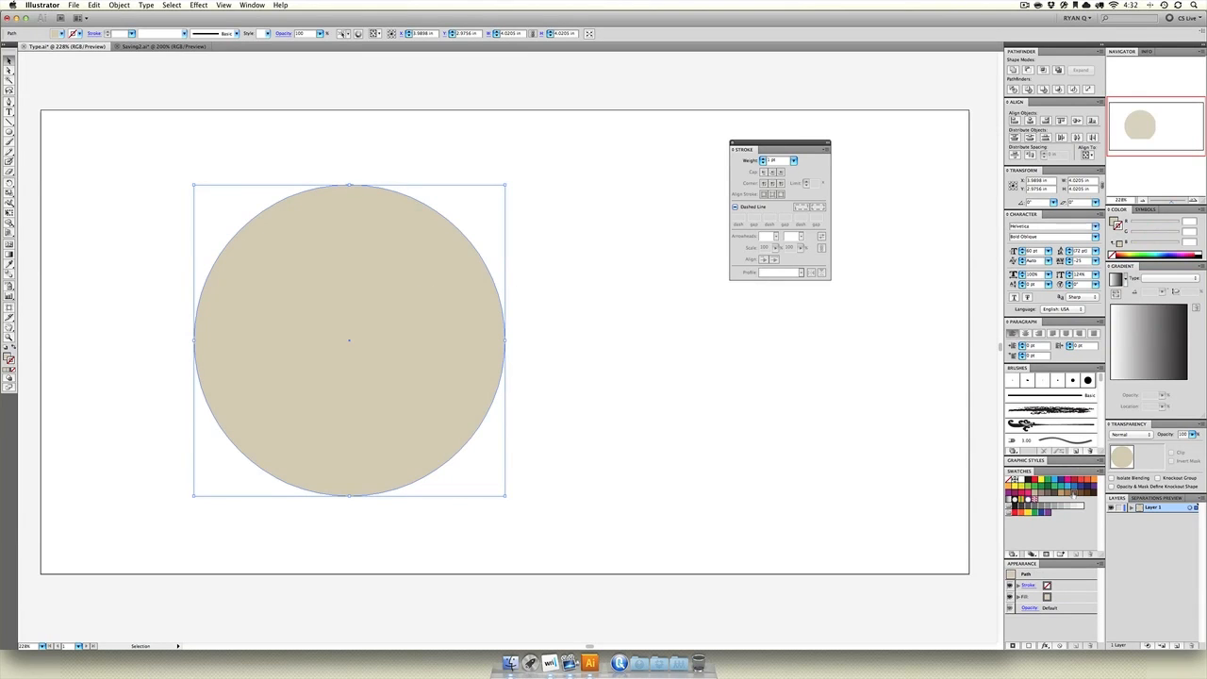
pyautogui.click(1013, 479)
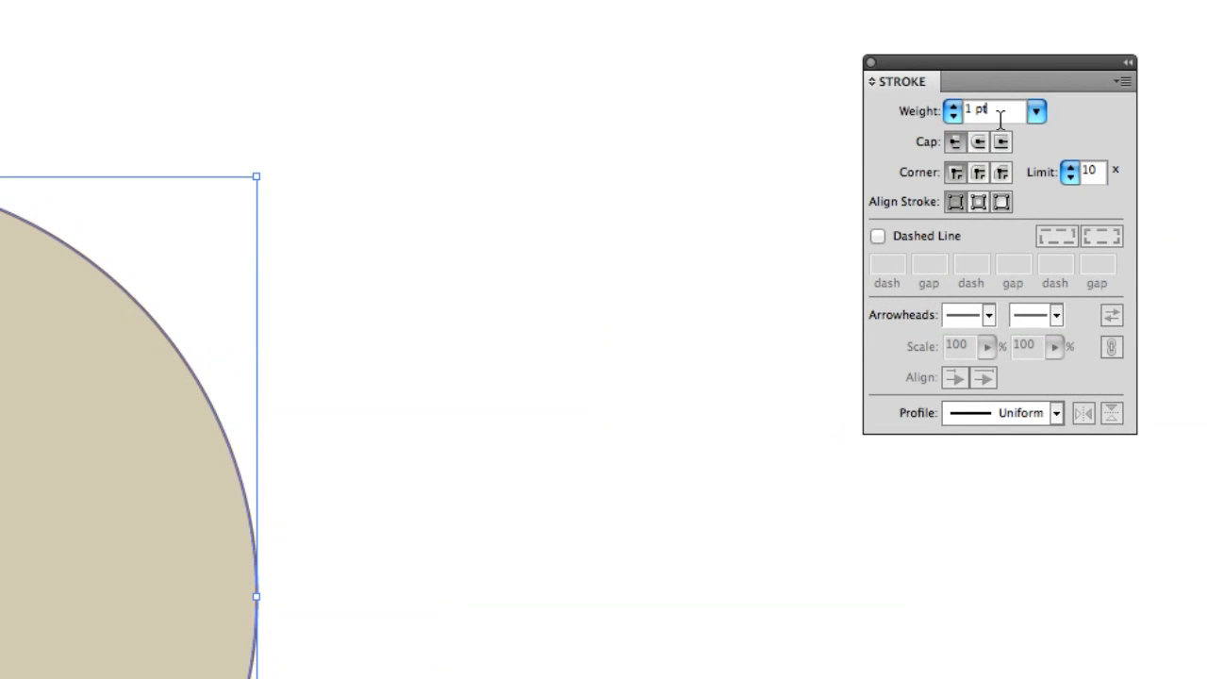
pyautogui.click(1035, 112)
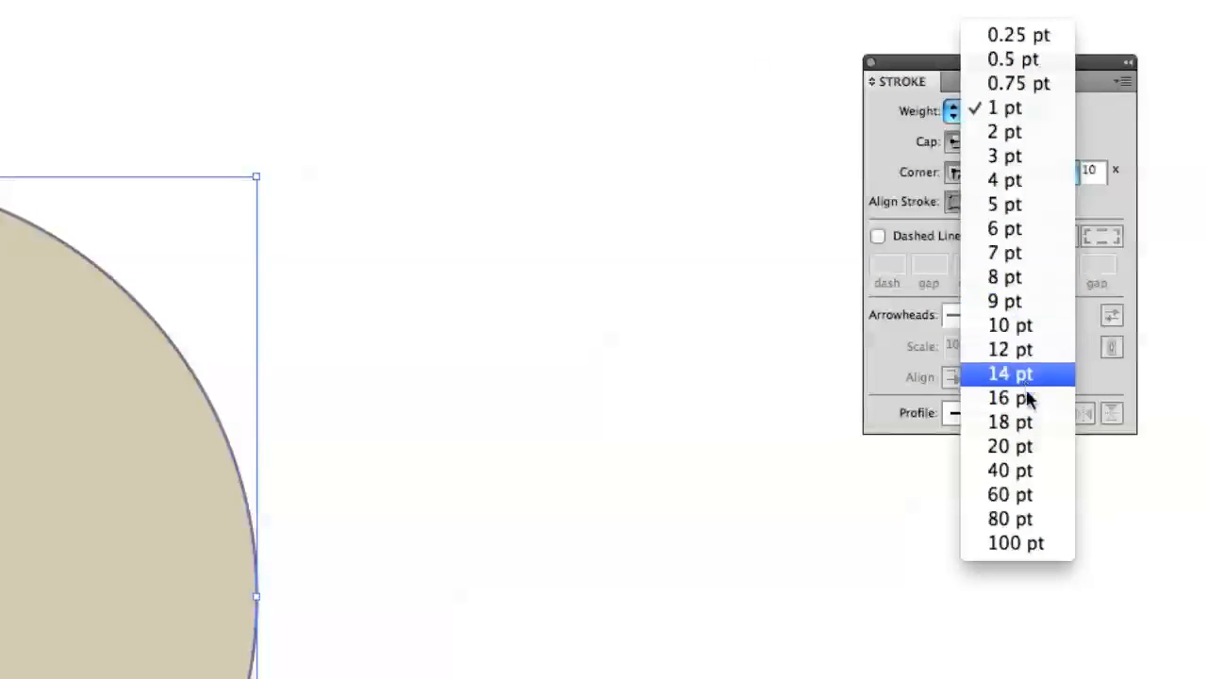
pyautogui.click(1029, 460)
pyautogui.click(469, 387)
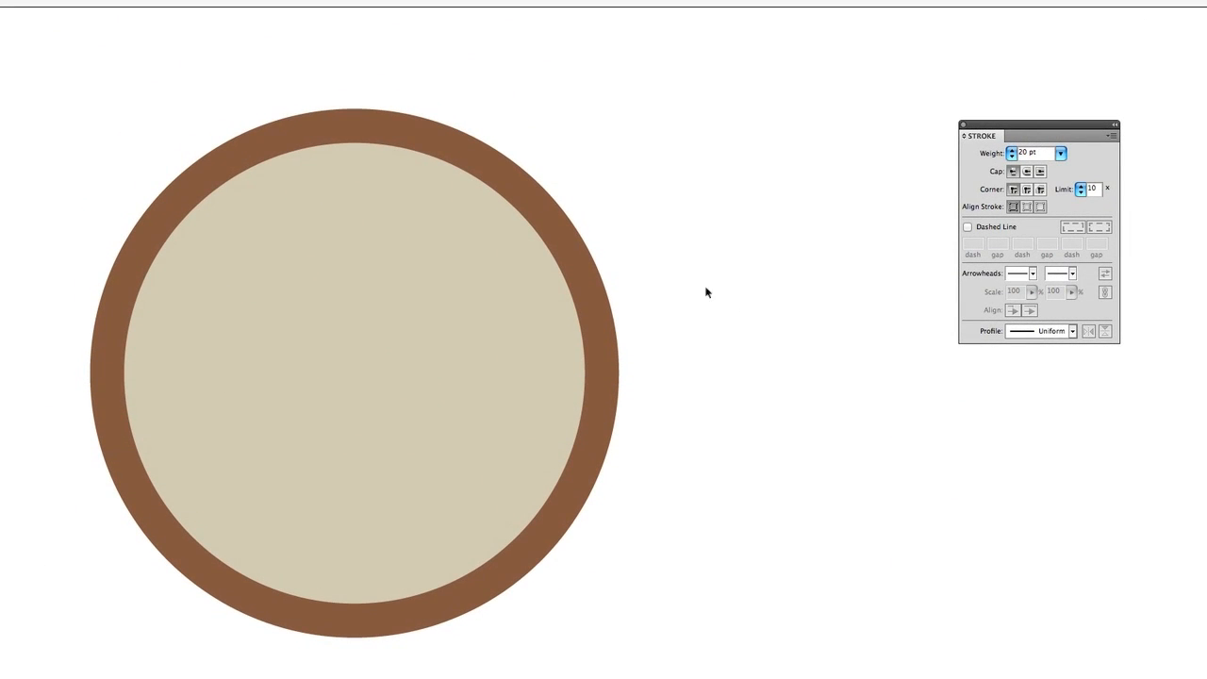
# Step: Draw a small square and a five-pointed star beside the circle and move them apart, with the star below the square
pyautogui.click(515, 285)
pyautogui.moveTo(654, 125); pyautogui.dragTo(759, 230)
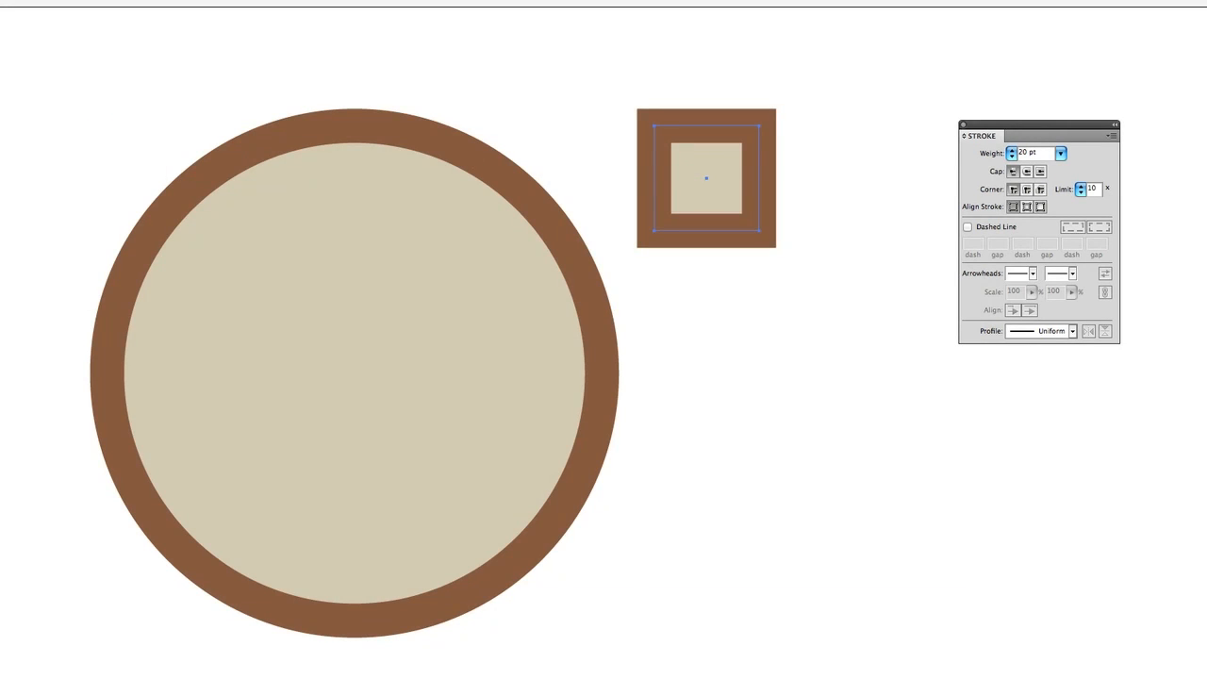
pyautogui.moveTo(717, 314)
pyautogui.mouseDown()
pyautogui.moveTo(725, 339)
pyautogui.moveTo(776, 389)
pyautogui.moveTo(771, 380)
pyautogui.mouseUp()
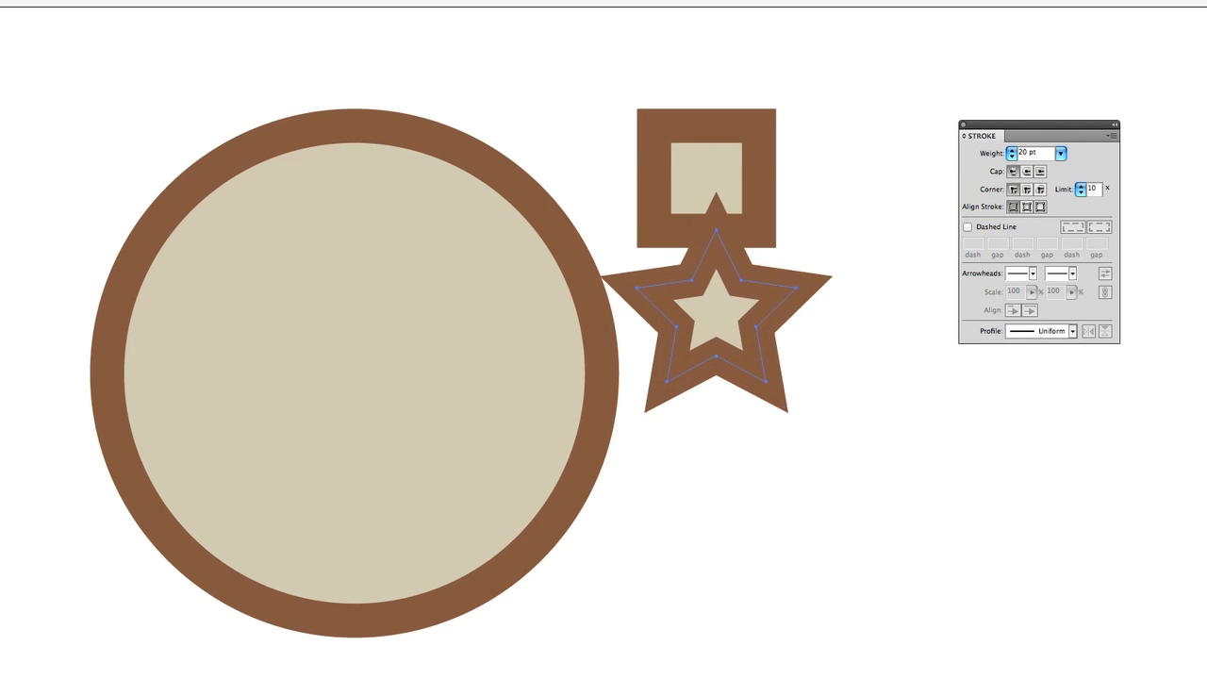
pyautogui.moveTo(754, 306); pyautogui.dragTo(783, 432)
pyautogui.moveTo(743, 194)
pyautogui.mouseDown()
pyautogui.moveTo(768, 197)
pyautogui.moveTo(757, 197)
pyautogui.mouseUp()
pyautogui.click(835, 198)
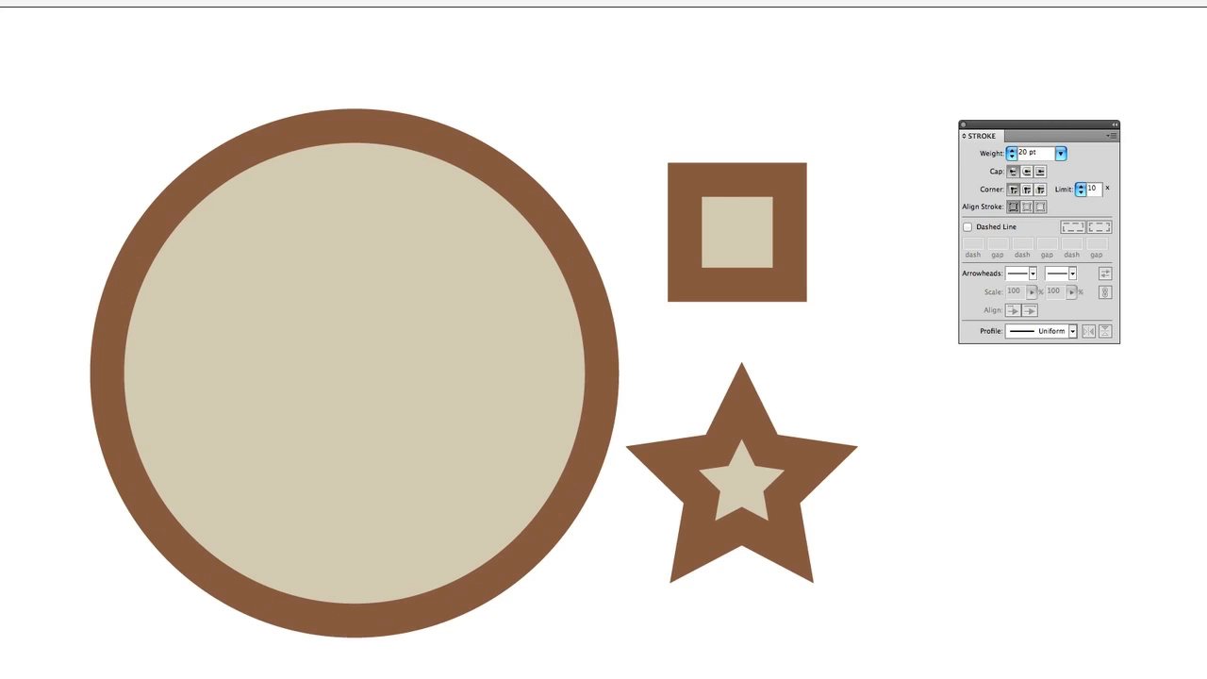
# Step: Draw a wavy open path with the Pen tool above the square and shift it slightly to the right
pyautogui.click(506, 73)
pyautogui.moveTo(585, 64)
pyautogui.mouseDown()
pyautogui.moveTo(625, 68)
pyautogui.moveTo(638, 101)
pyautogui.moveTo(695, 55)
pyautogui.moveTo(767, 100)
pyautogui.moveTo(832, 44)
pyautogui.moveTo(889, 104)
pyautogui.mouseUp()
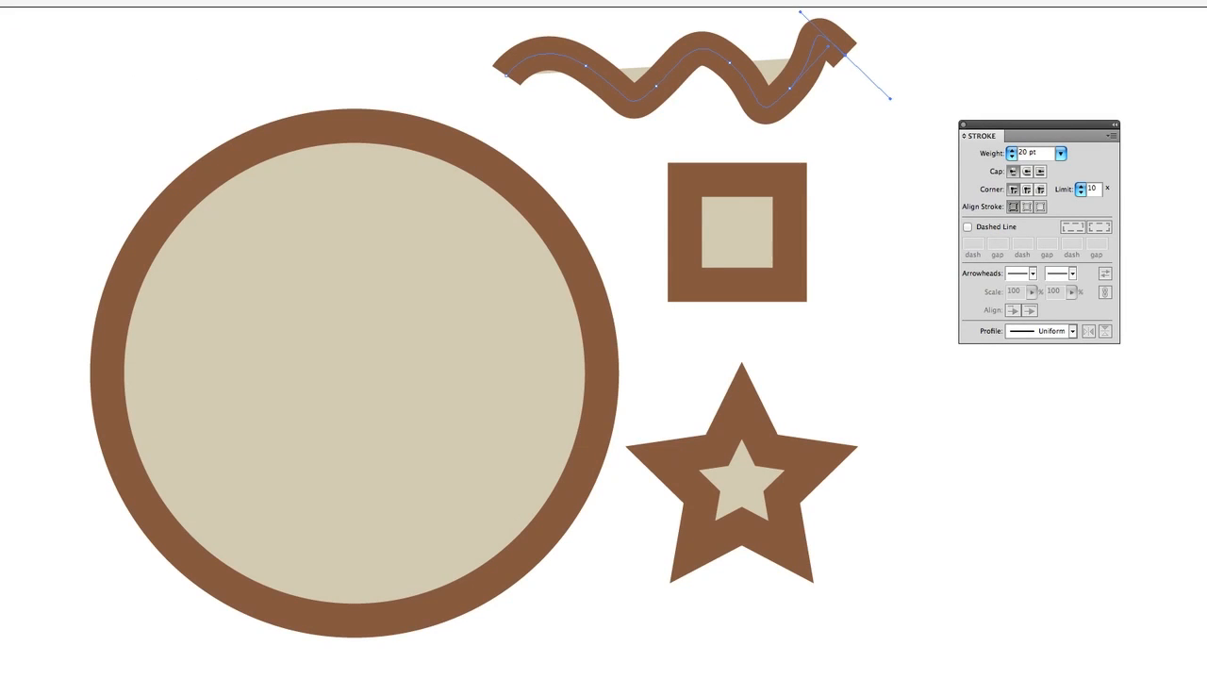
pyautogui.keyDown('super'); pyautogui.click(72, 43); pyautogui.keyUp('super')
pyautogui.moveTo(711, 65)
pyautogui.mouseDown()
pyautogui.moveTo(724, 94)
pyautogui.moveTo(714, 97)
pyautogui.moveTo(792, 87)
pyautogui.mouseUp()
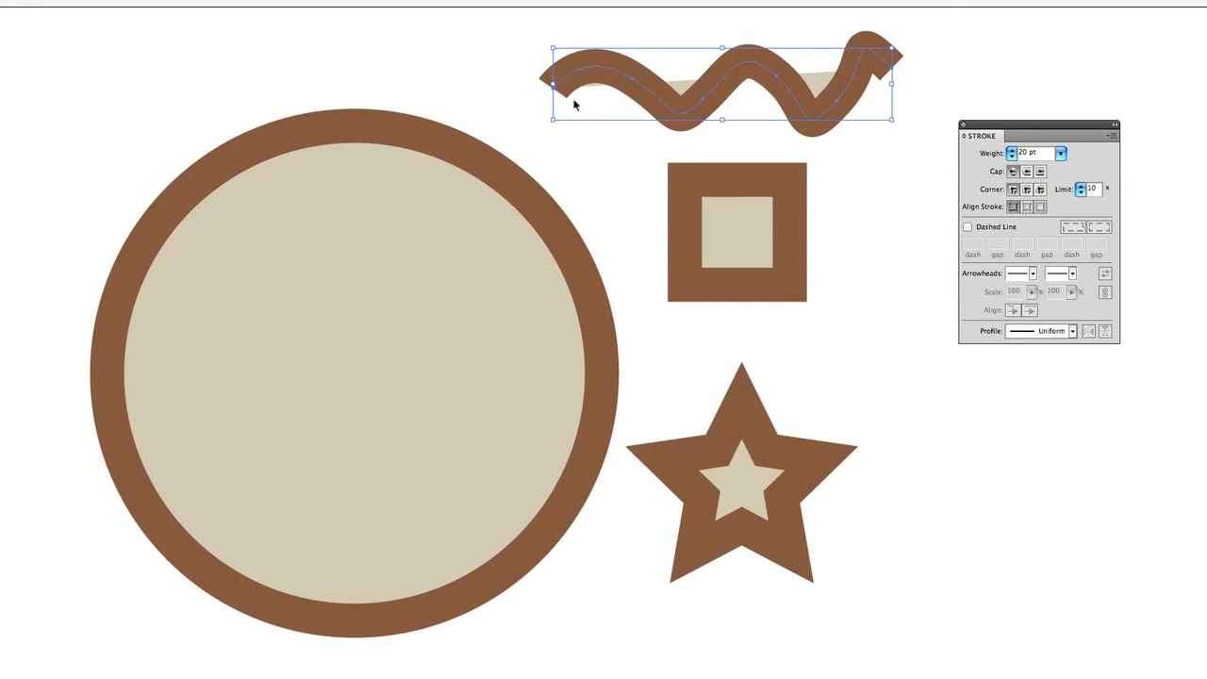
# Step: Compare the butt, projecting and round caps on the wavy path, finishing with Round Cap
pyautogui.click(1042, 175)
pyautogui.click(1026, 171)
pyautogui.click(1041, 174)
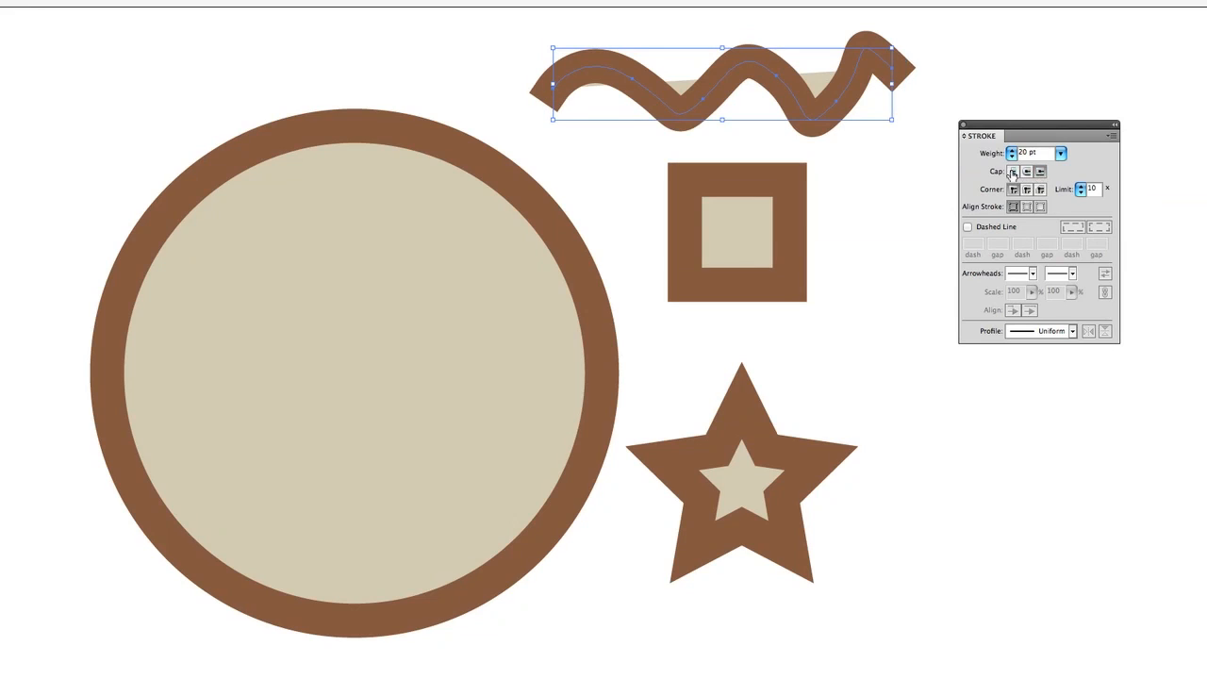
pyautogui.click(1012, 171)
pyautogui.click(1041, 175)
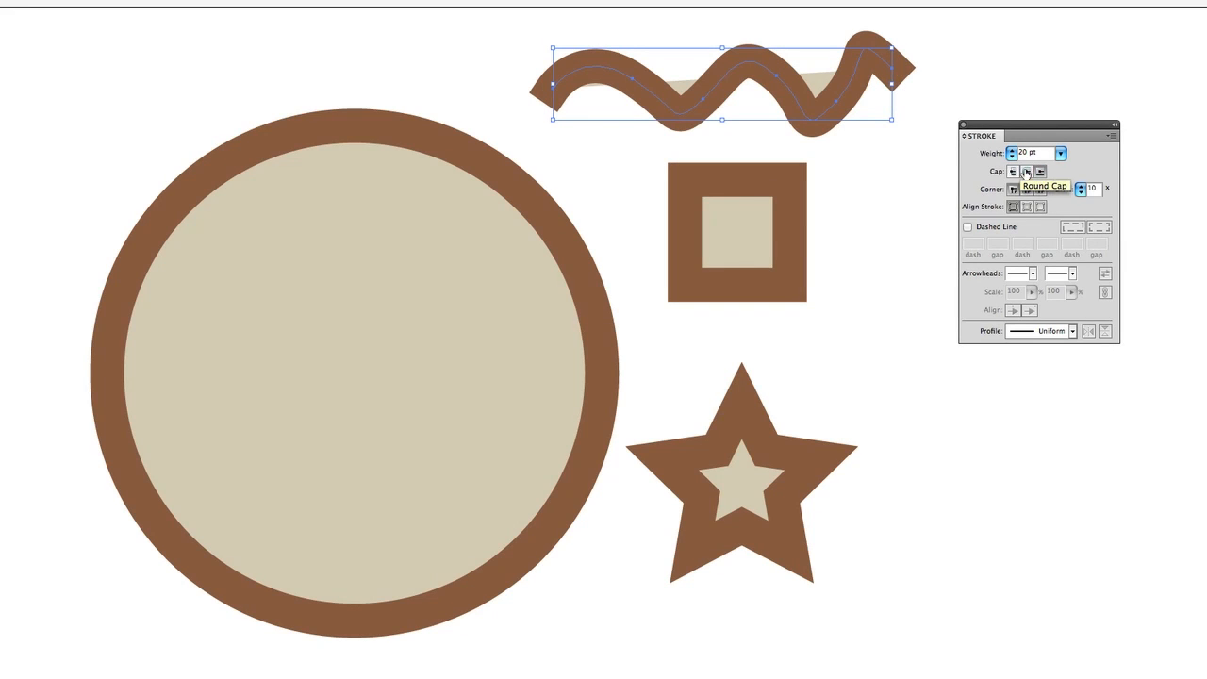
pyautogui.click(1026, 172)
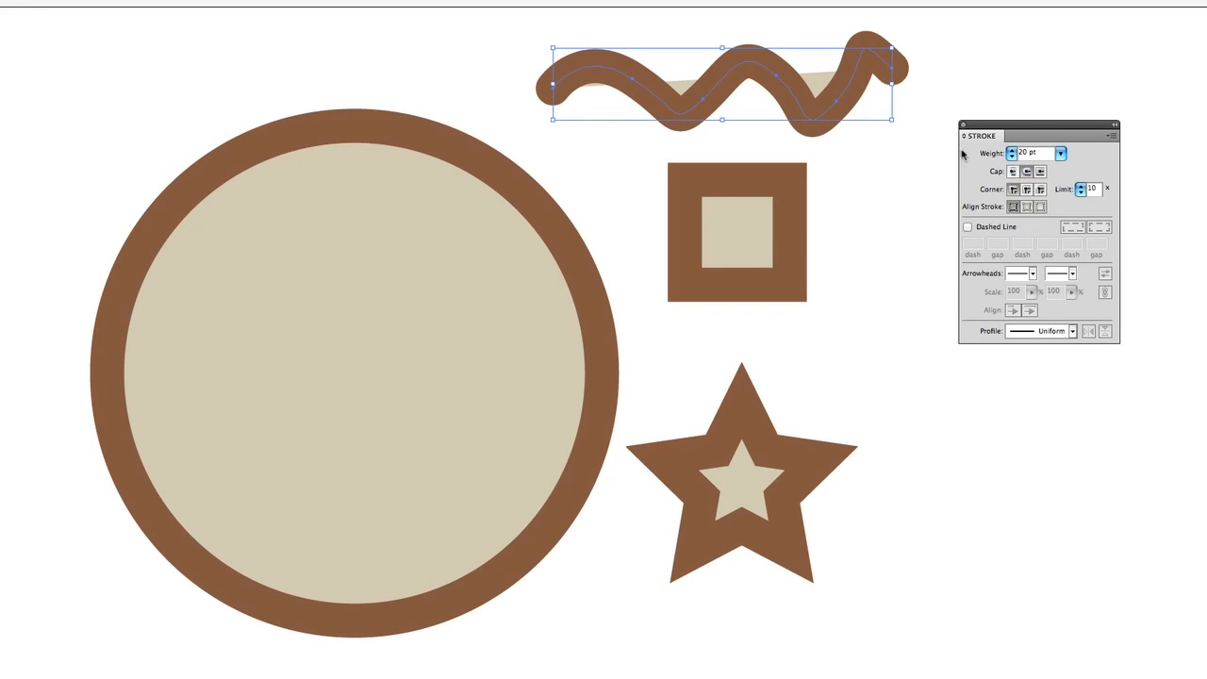
pyautogui.click(917, 93)
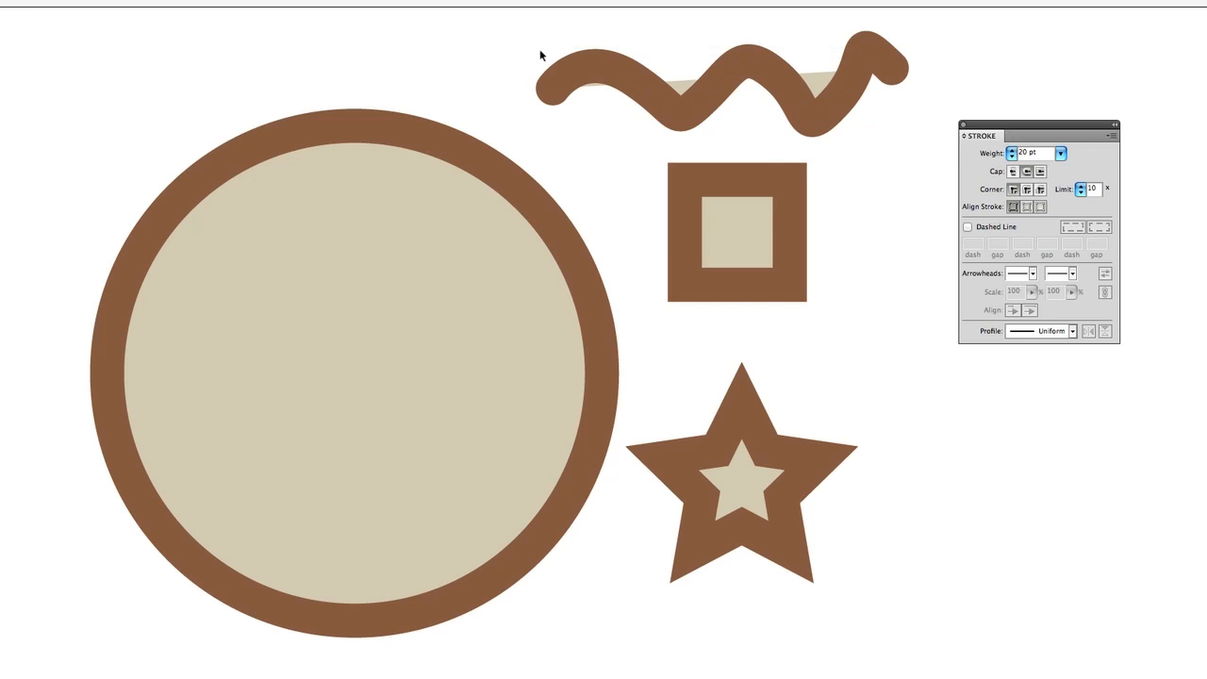
pyautogui.click(892, 62)
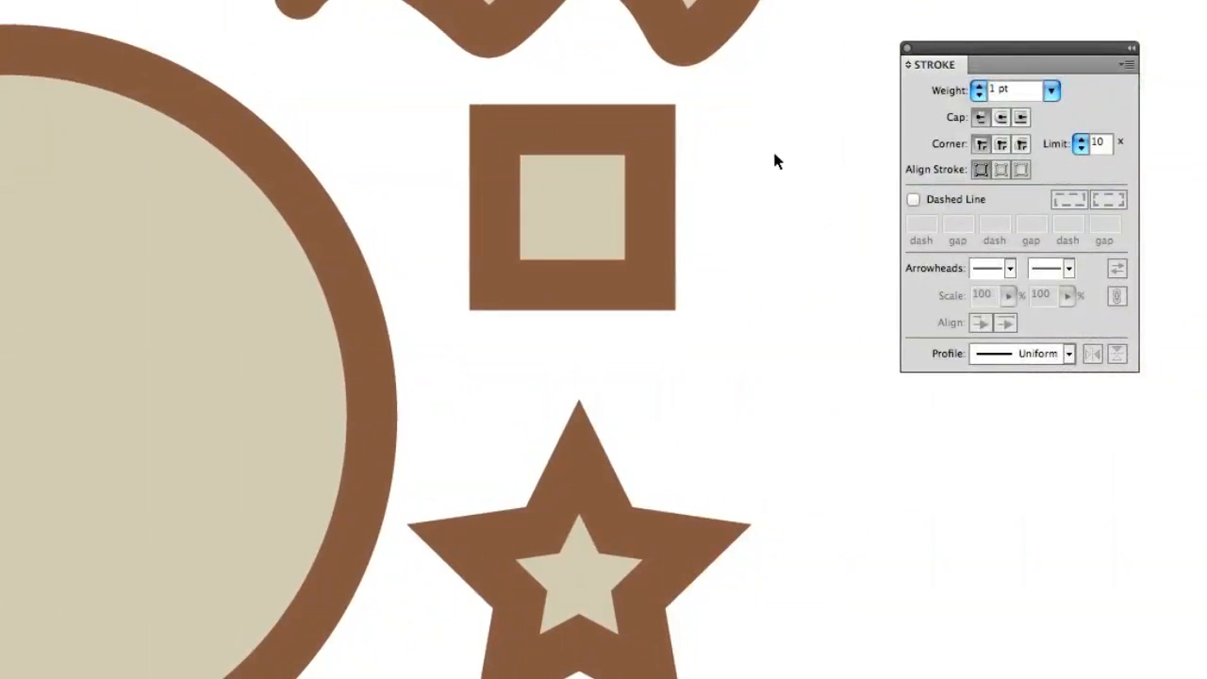
# Step: Try Round Join on the square and star together, and finish with Bevel Join on both
pyautogui.moveTo(774, 155)
pyautogui.mouseDown()
pyautogui.moveTo(590, 562)
pyautogui.moveTo(541, 590)
pyautogui.mouseUp()
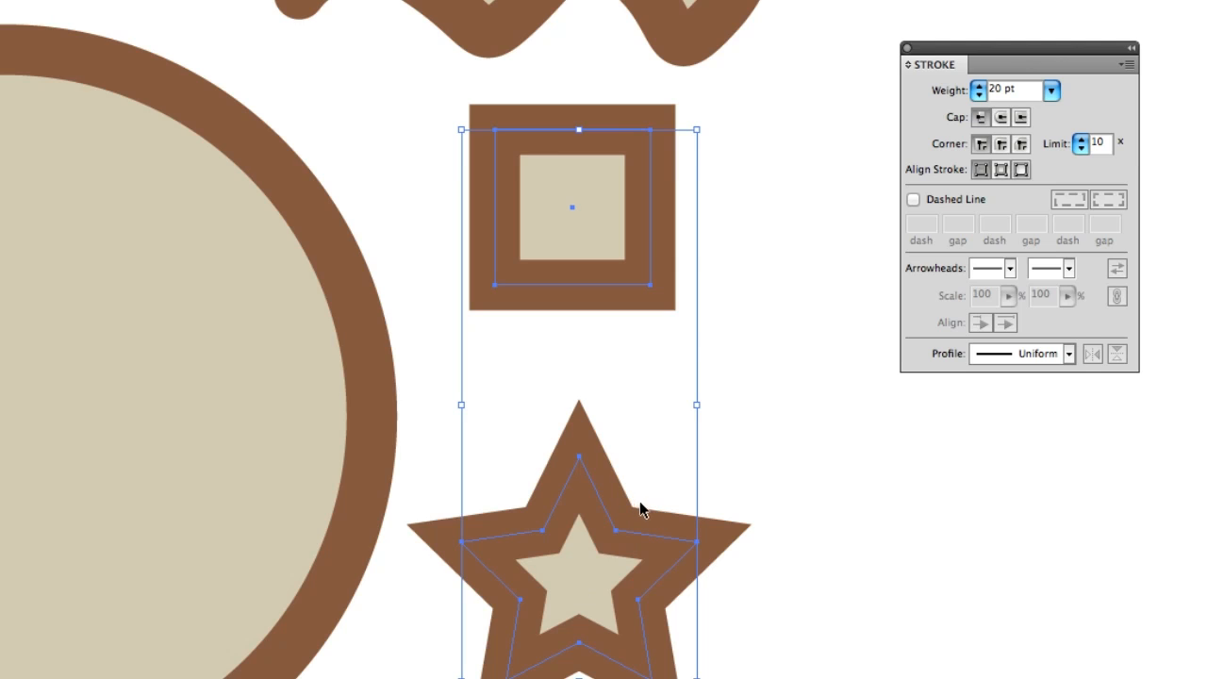
pyautogui.click(1002, 147)
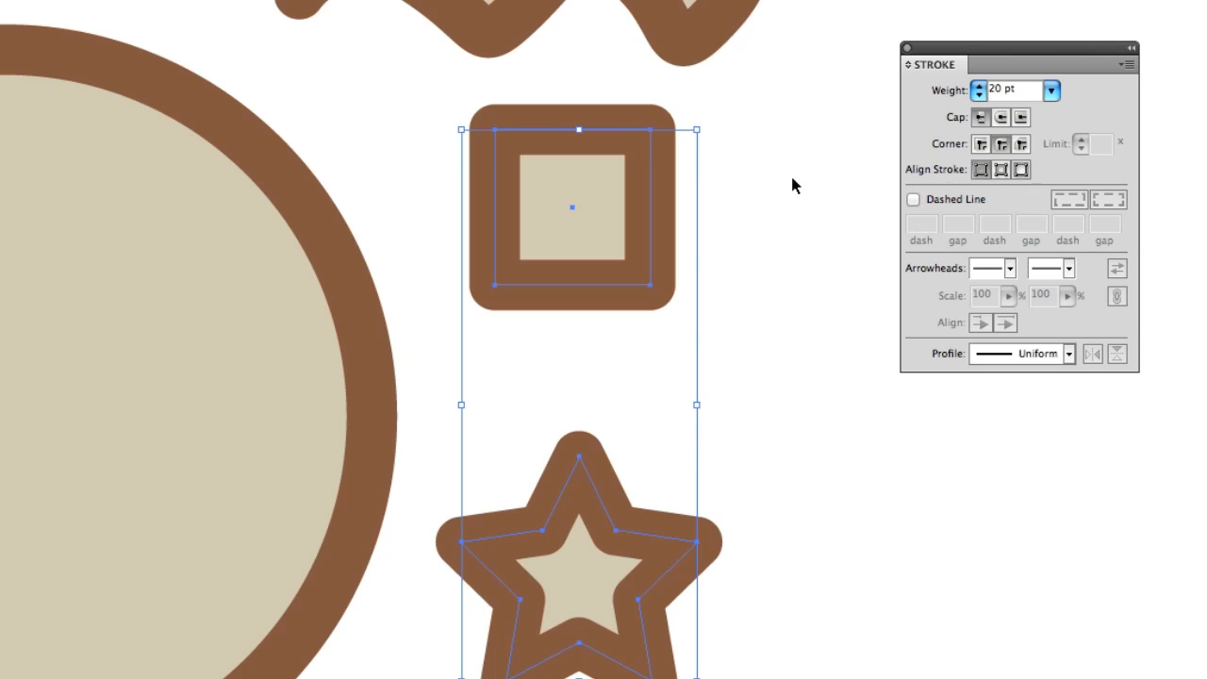
pyautogui.click(1022, 145)
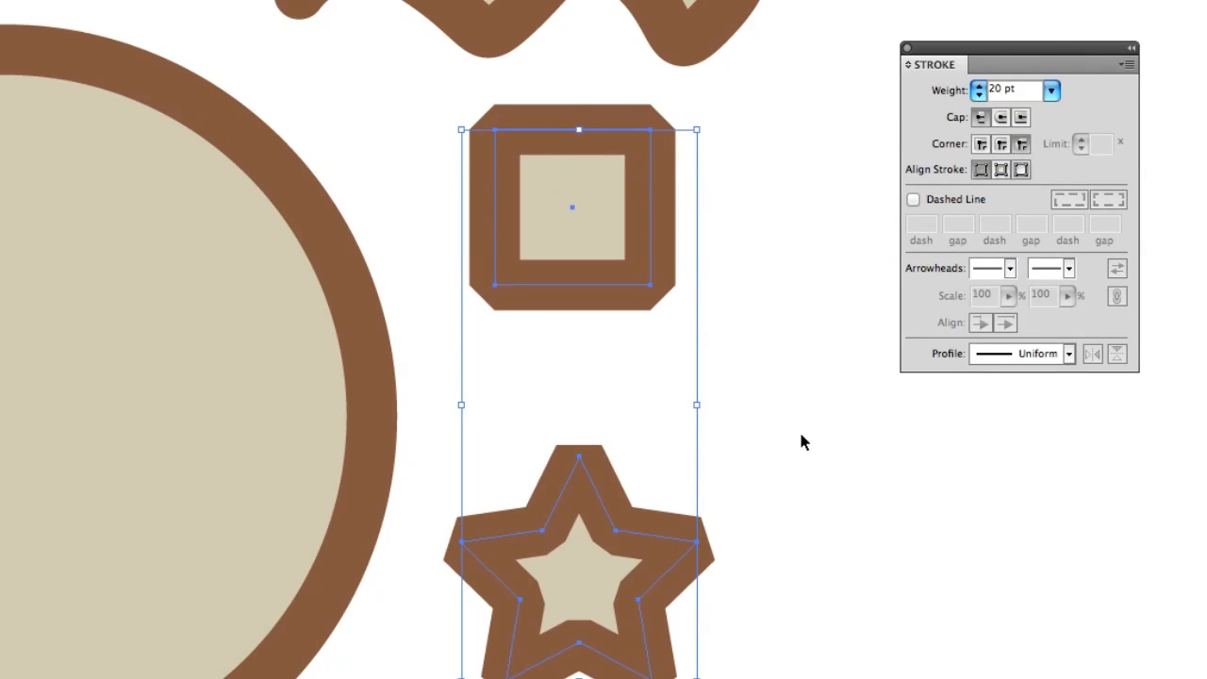
pyautogui.click(798, 570)
# Step: Examine the star's beveled outer and inner corners up close
pyautogui.click(677, 554)
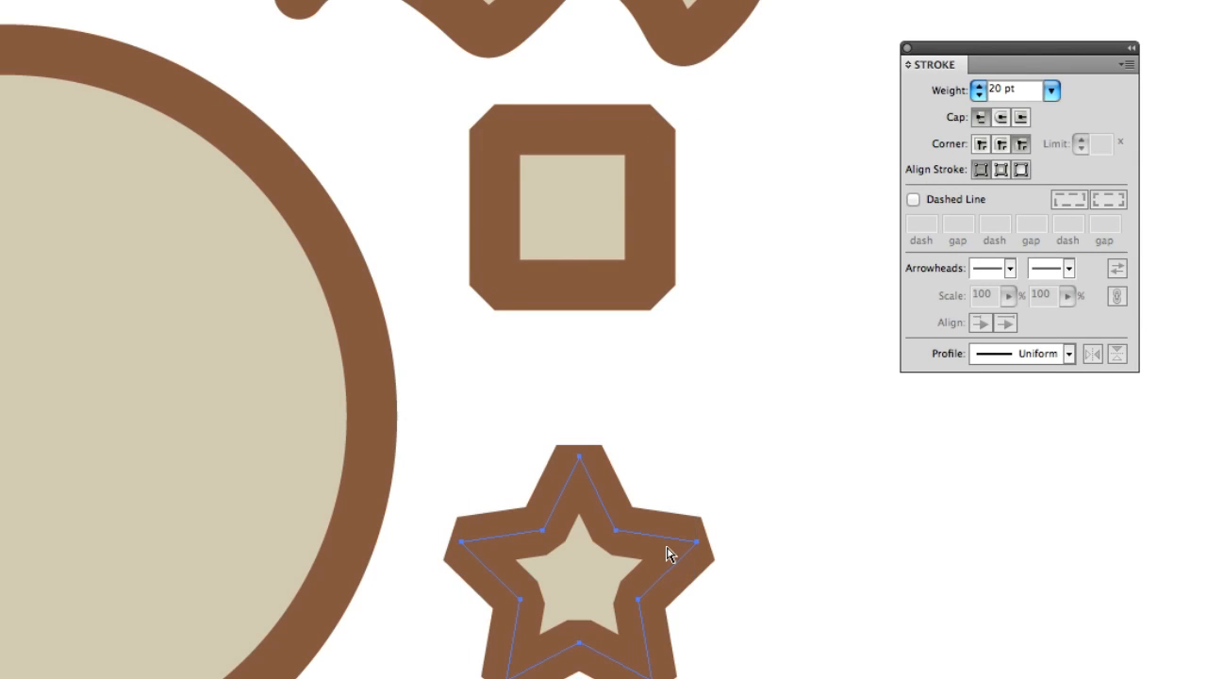
pyautogui.moveTo(751, 419)
pyautogui.mouseDown()
pyautogui.moveTo(612, 451)
pyautogui.moveTo(721, 452)
pyautogui.mouseUp()
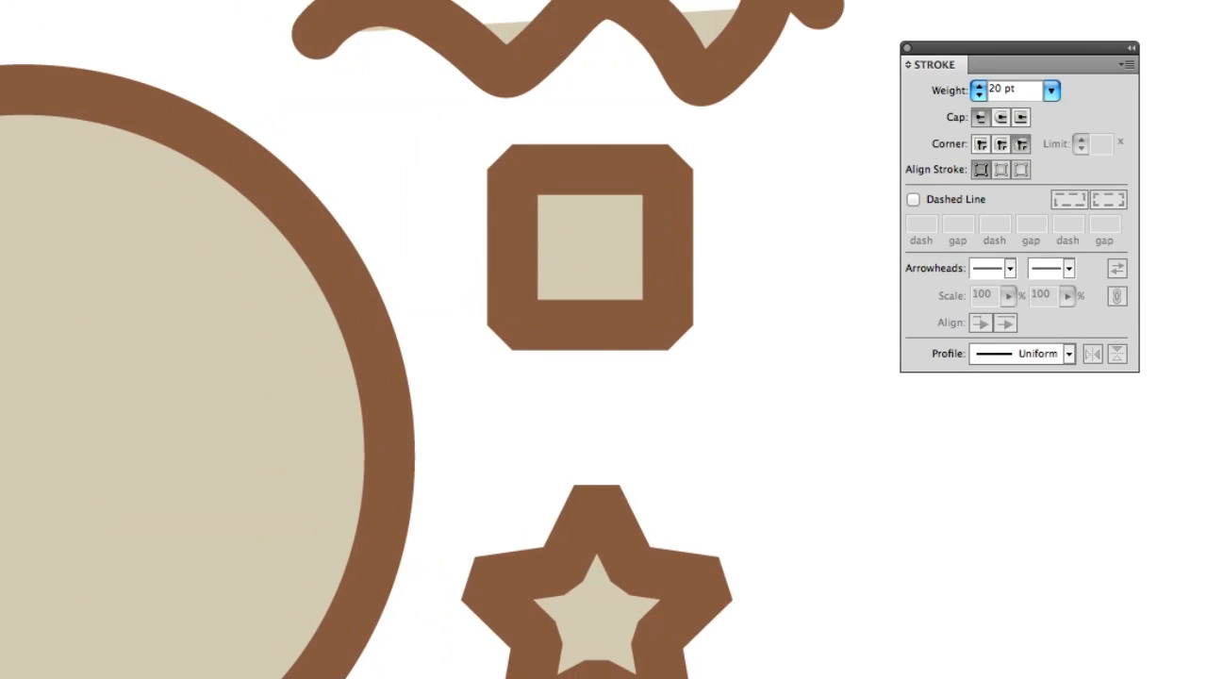
pyautogui.scroll(10, 603, 339)
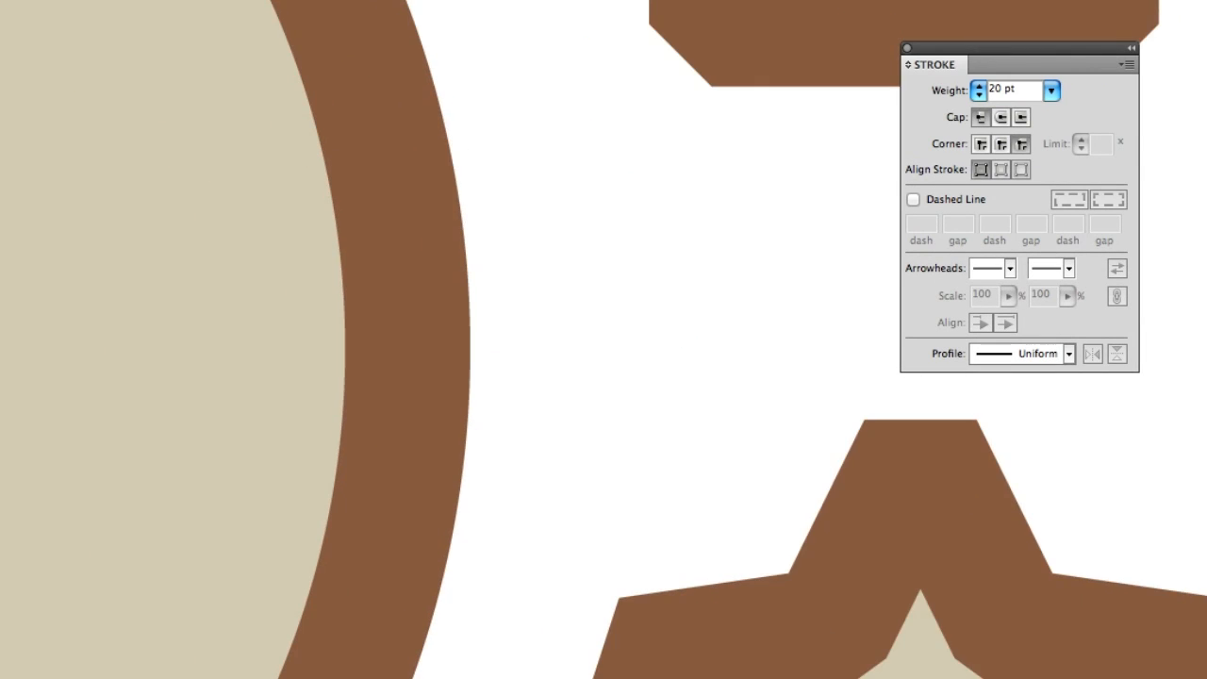
pyautogui.hscroll(5, 1083, 469)
pyautogui.hscroll(5, 1083, 472)
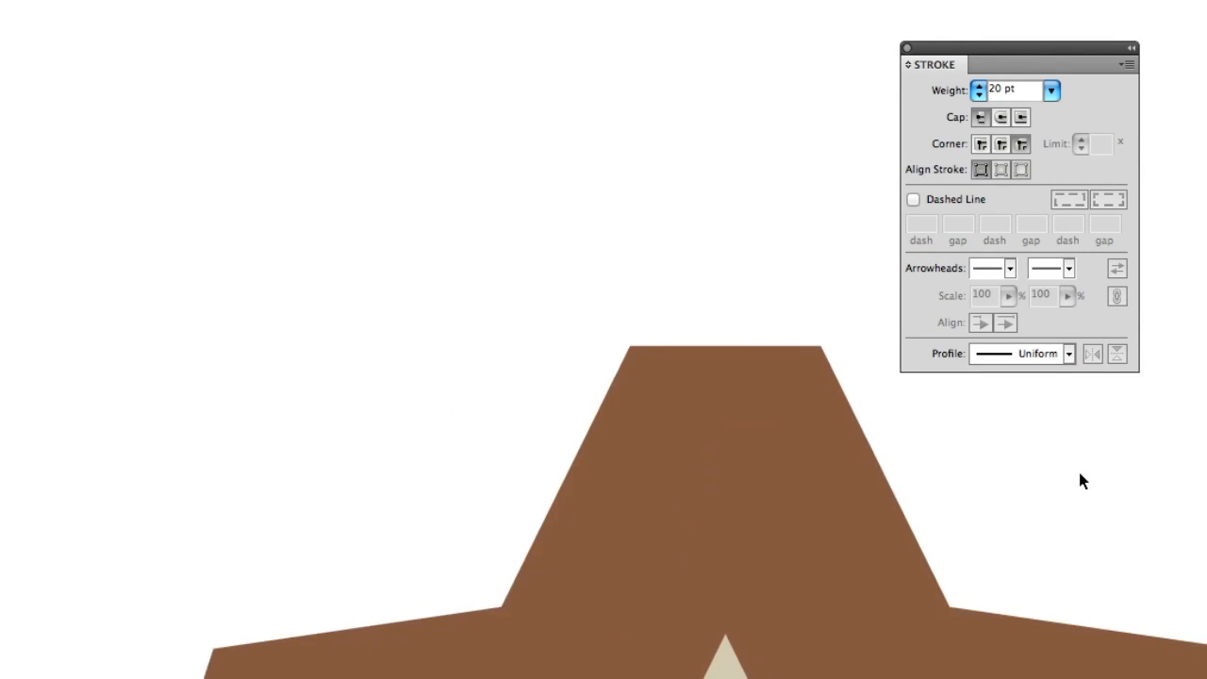
pyautogui.scroll(-5, 1080, 473)
pyautogui.hscroll(3, 1079, 473)
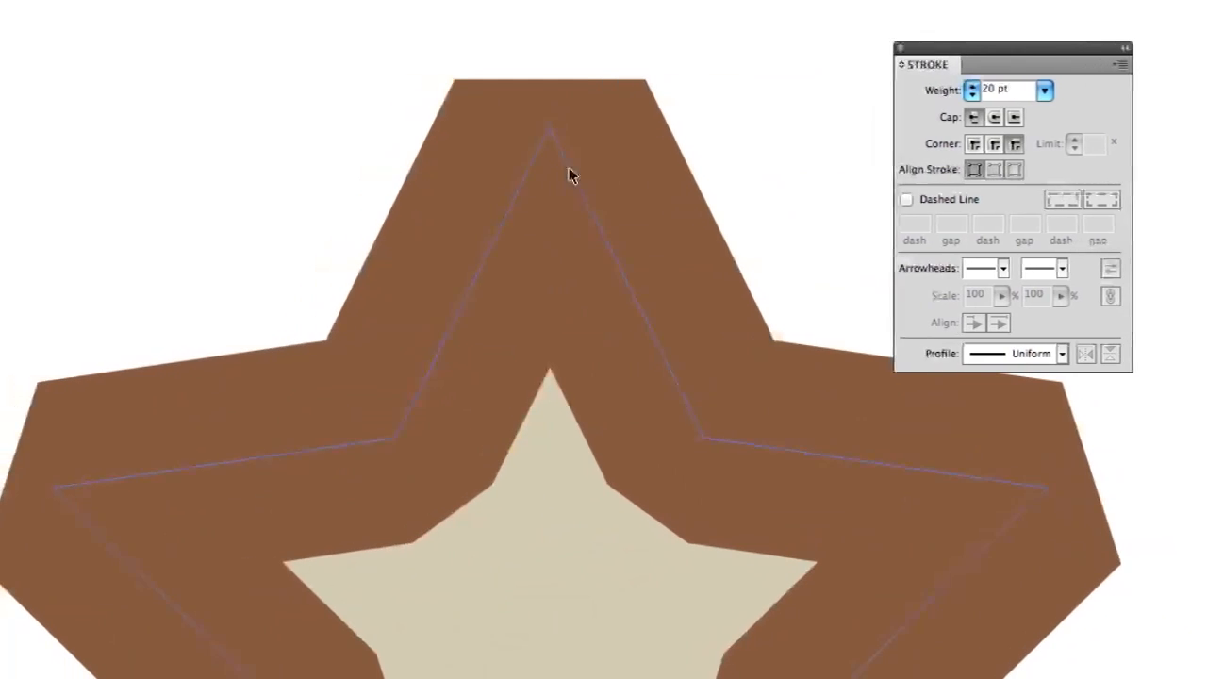
pyautogui.hscroll(10, 360, 149)
pyautogui.hscroll(-3, 401, 149)
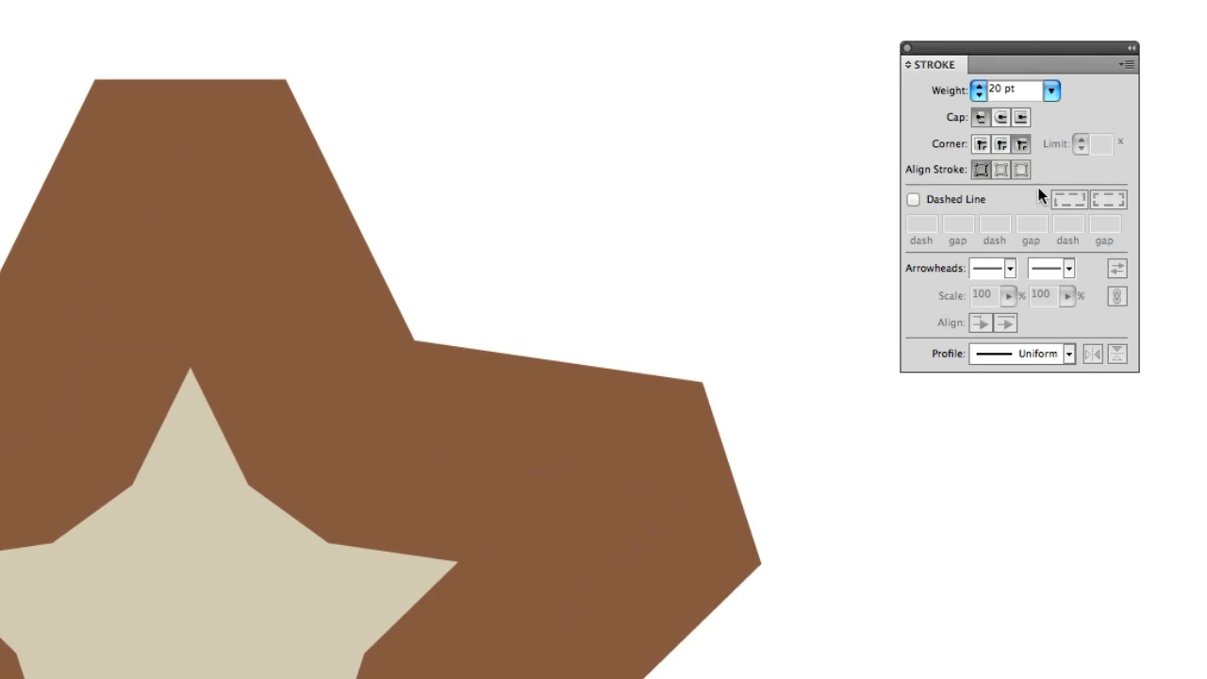
# Step: Set the star's stroke corners to Round Join
pyautogui.click(1000, 146)
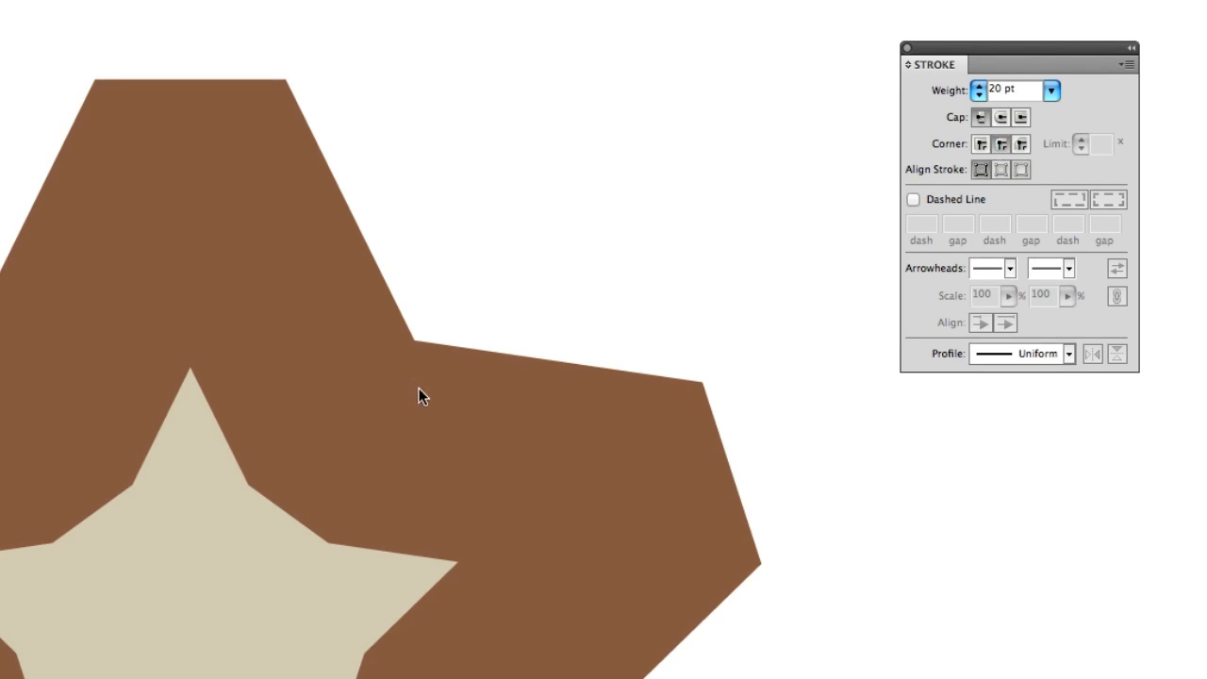
pyautogui.click(263, 522)
pyautogui.click(1001, 146)
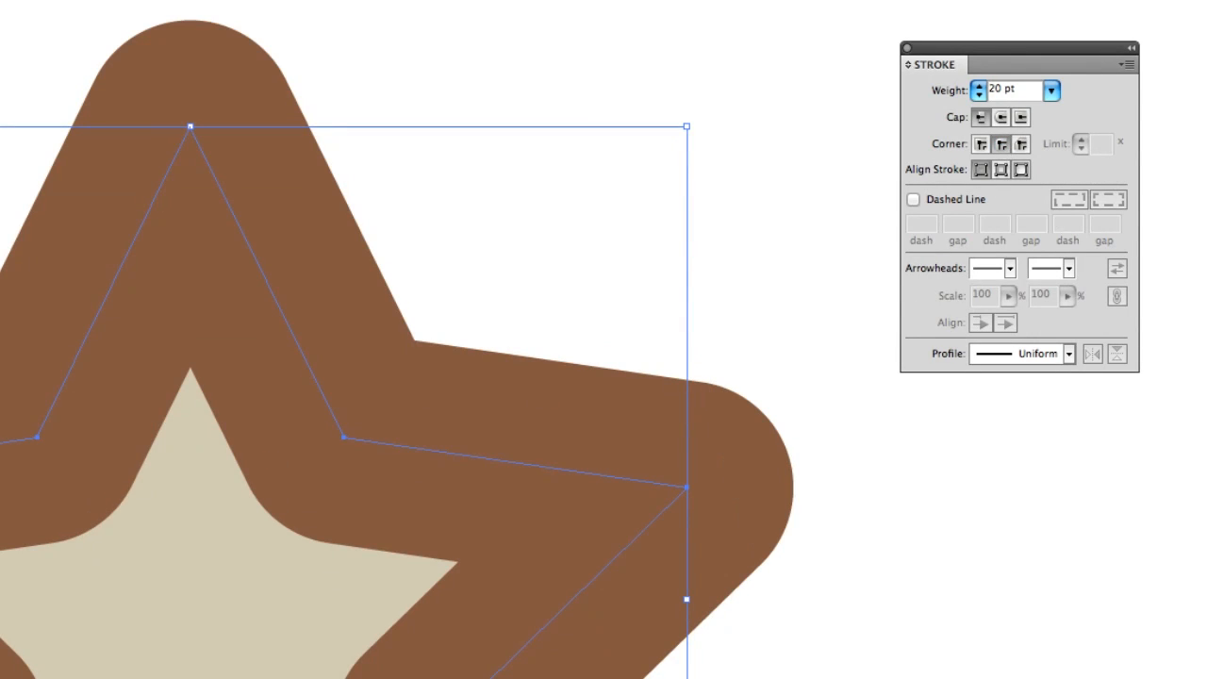
# Step: Try Miter Join on the star's stroke and finish with Bevel Join
pyautogui.click(982, 144)
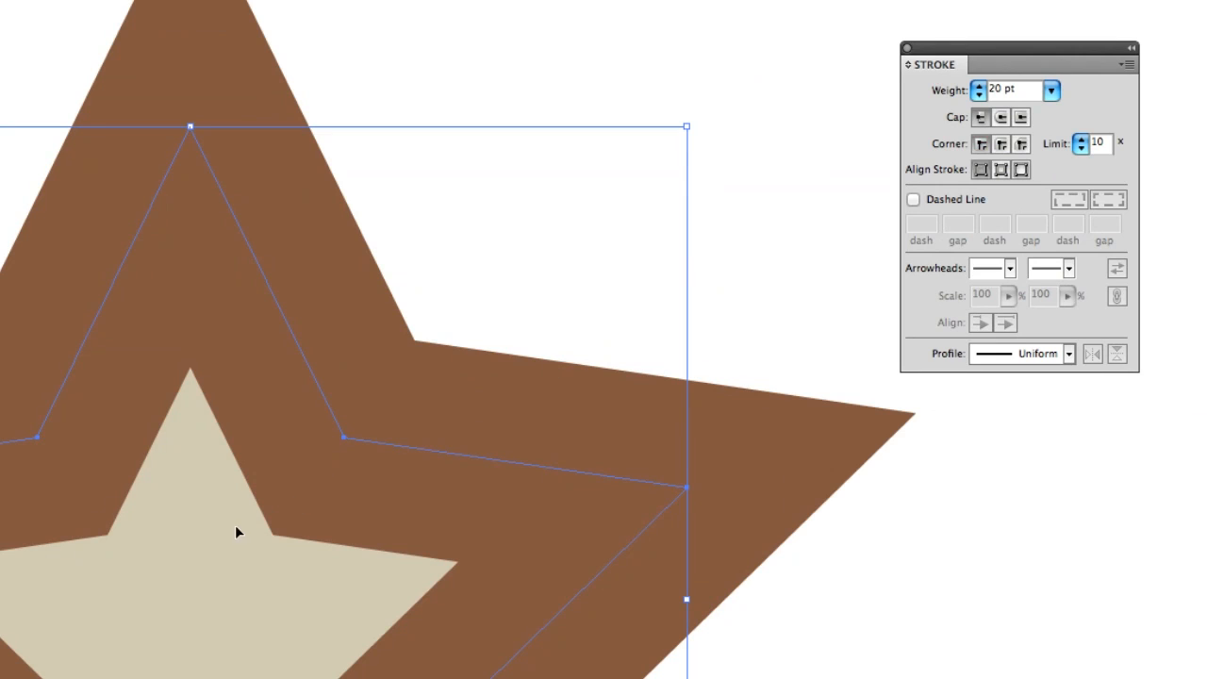
pyautogui.click(1021, 144)
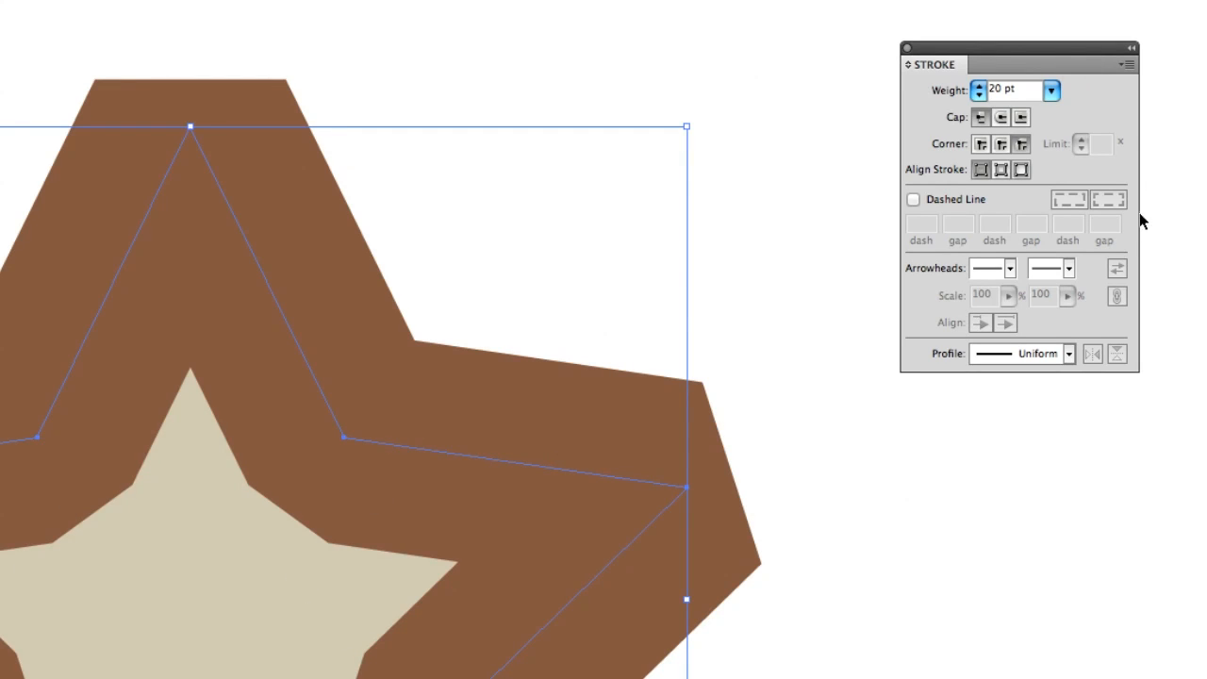
pyautogui.press('super+minus')
pyautogui.press('super+minus')
pyautogui.press('super+minus')
pyautogui.press('super+minus')
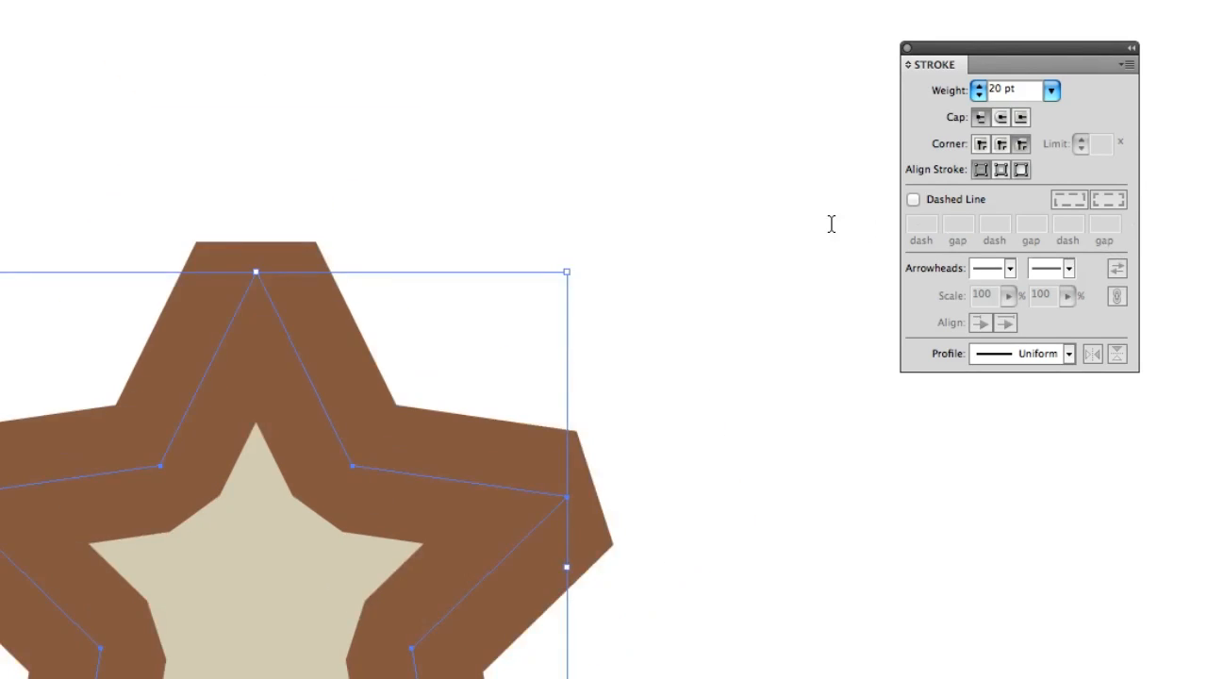
pyautogui.press('super+minus')
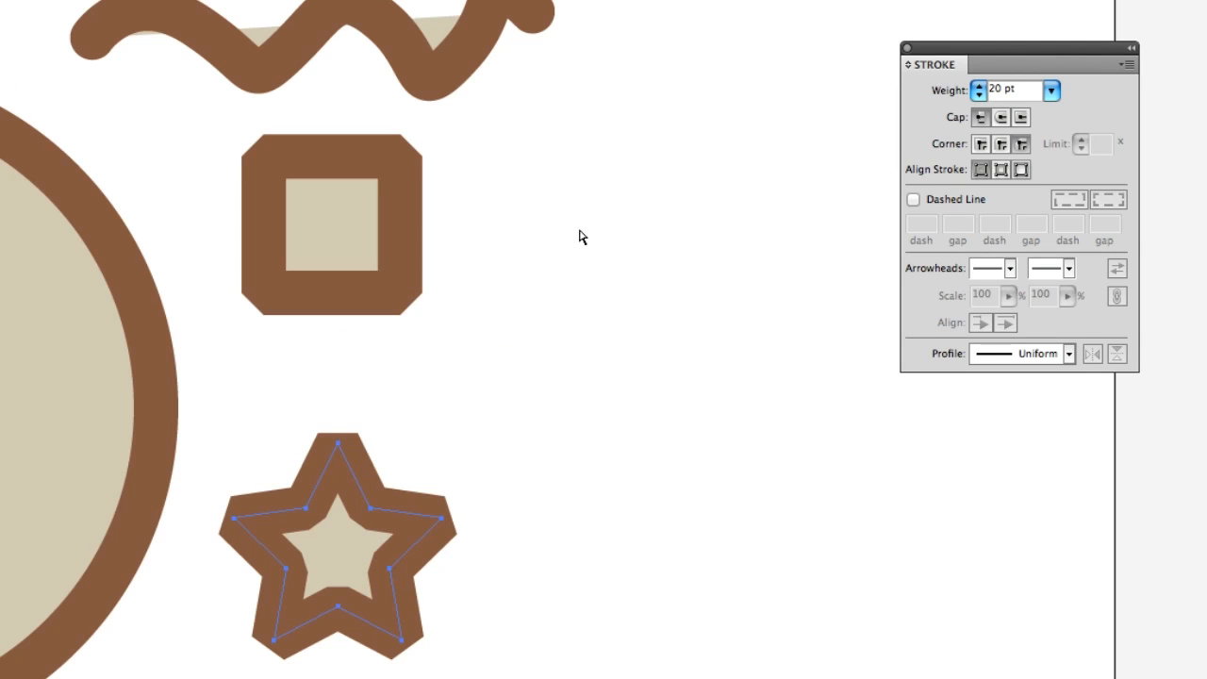
# Step: Compare inside and center stroke alignment on the square and star together, finishing with both strokes aligned to the outside
pyautogui.moveTo(519, 251); pyautogui.dragTo(639, 357)
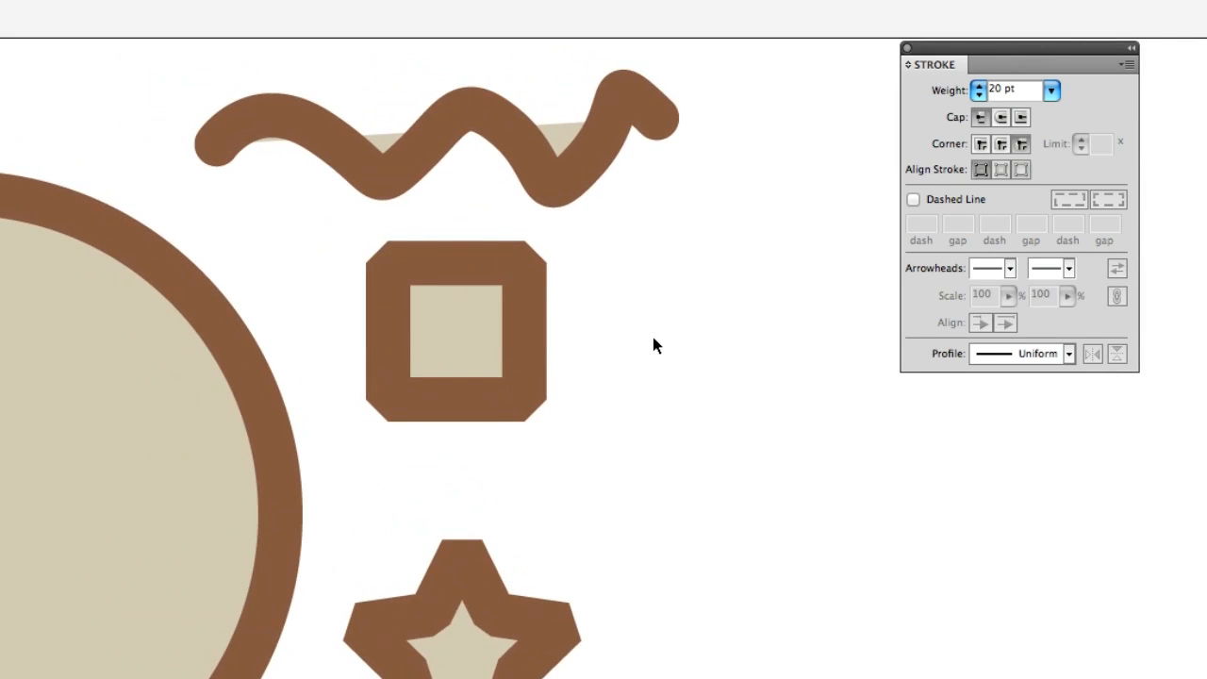
pyautogui.moveTo(692, 277); pyautogui.dragTo(389, 677)
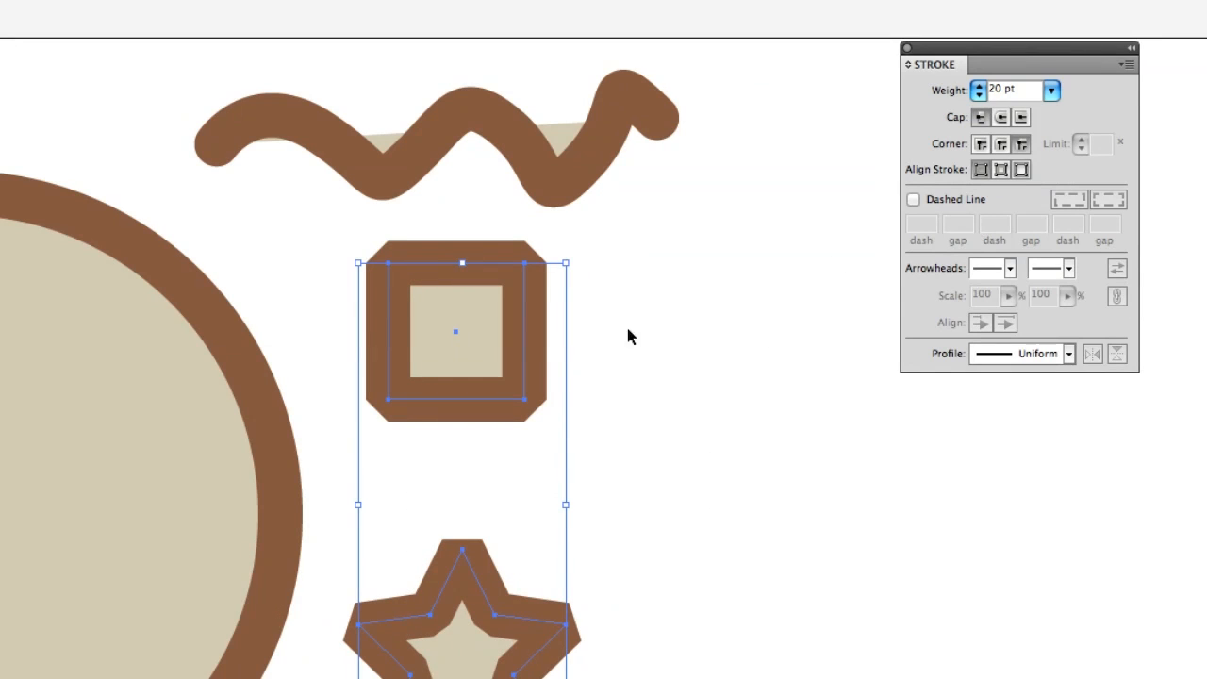
pyautogui.click(1000, 171)
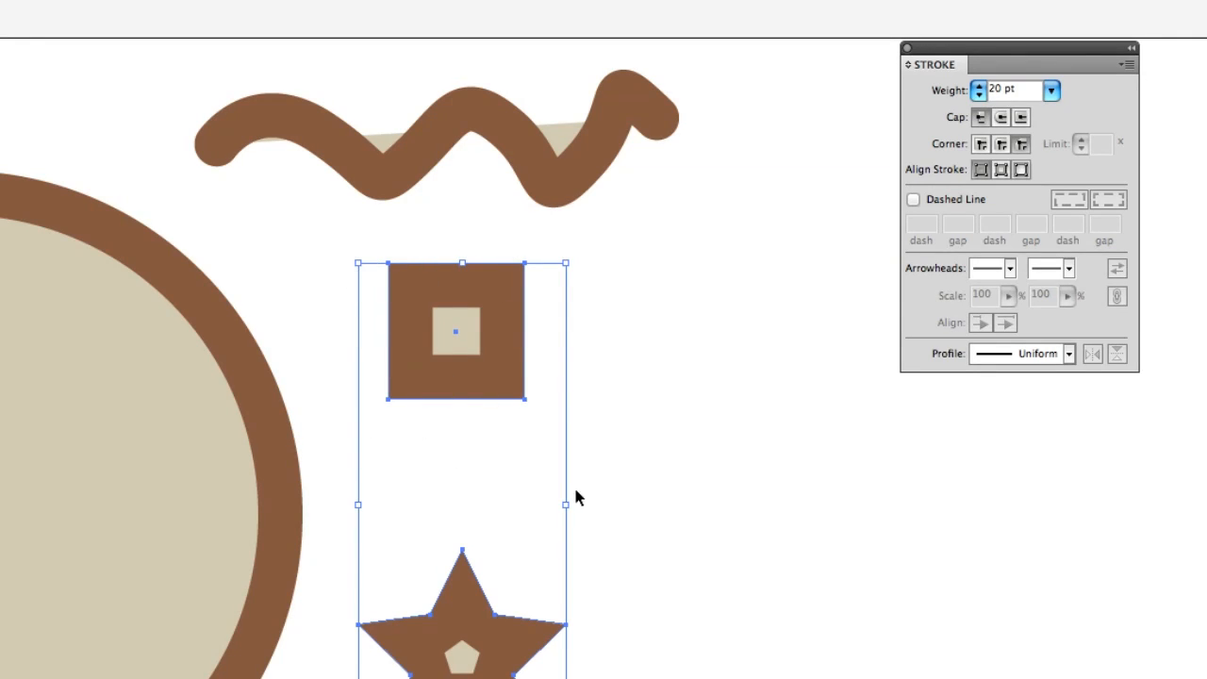
pyautogui.click(976, 177)
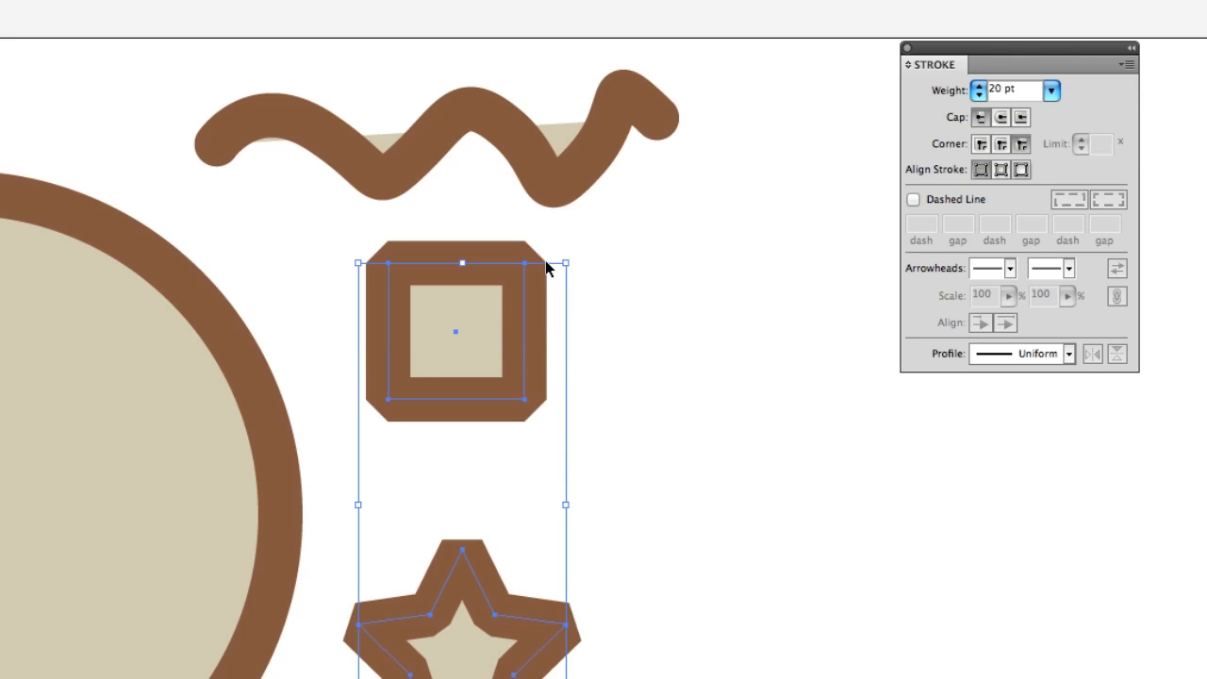
pyautogui.click(1000, 170)
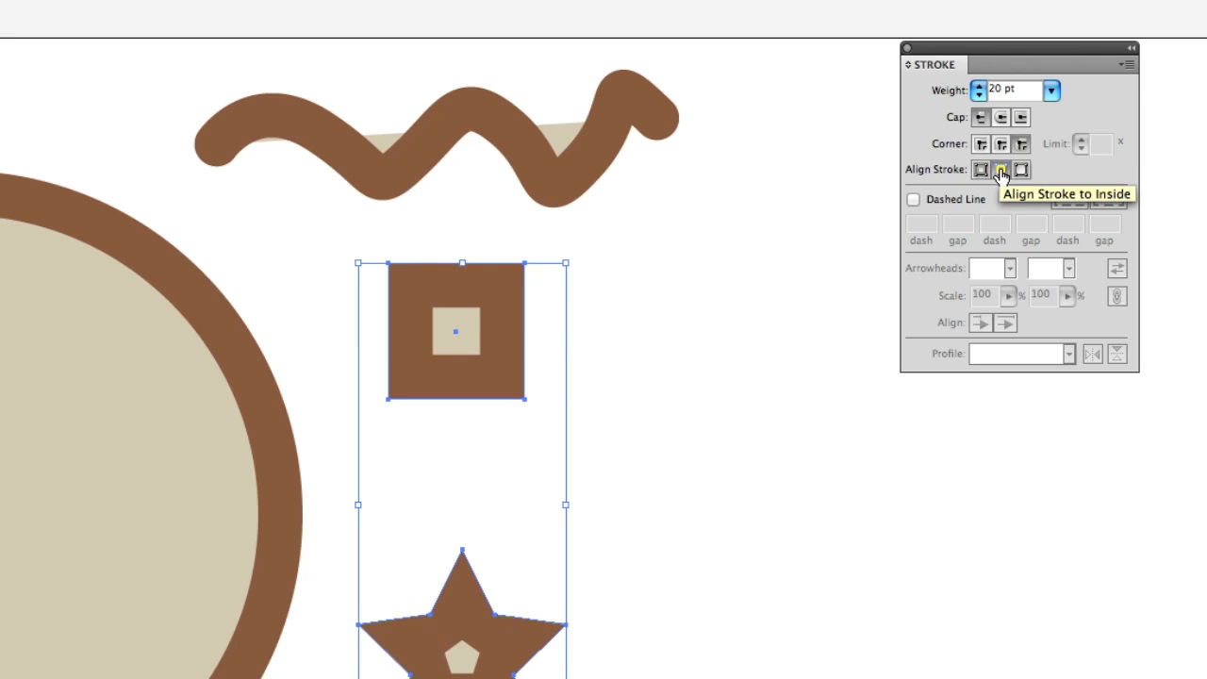
pyautogui.click(1022, 171)
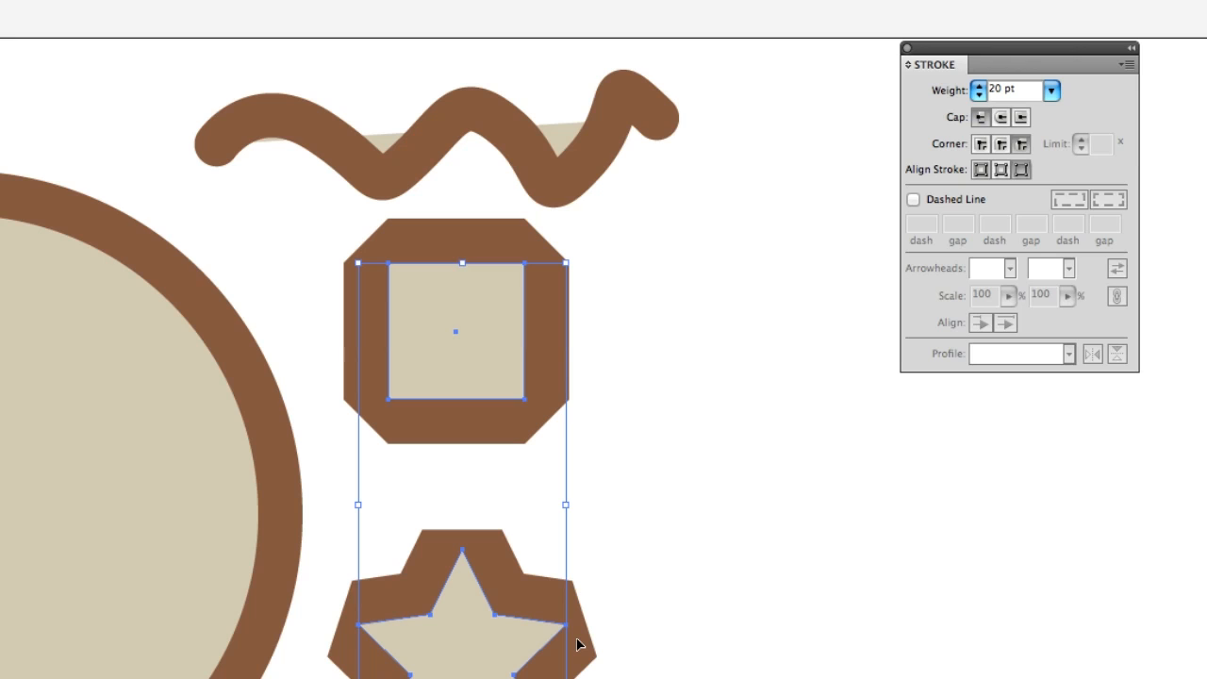
# Step: Try Bevel Join on the wavy path and finish with Miter Join
pyautogui.click(620, 117)
pyautogui.click(1018, 146)
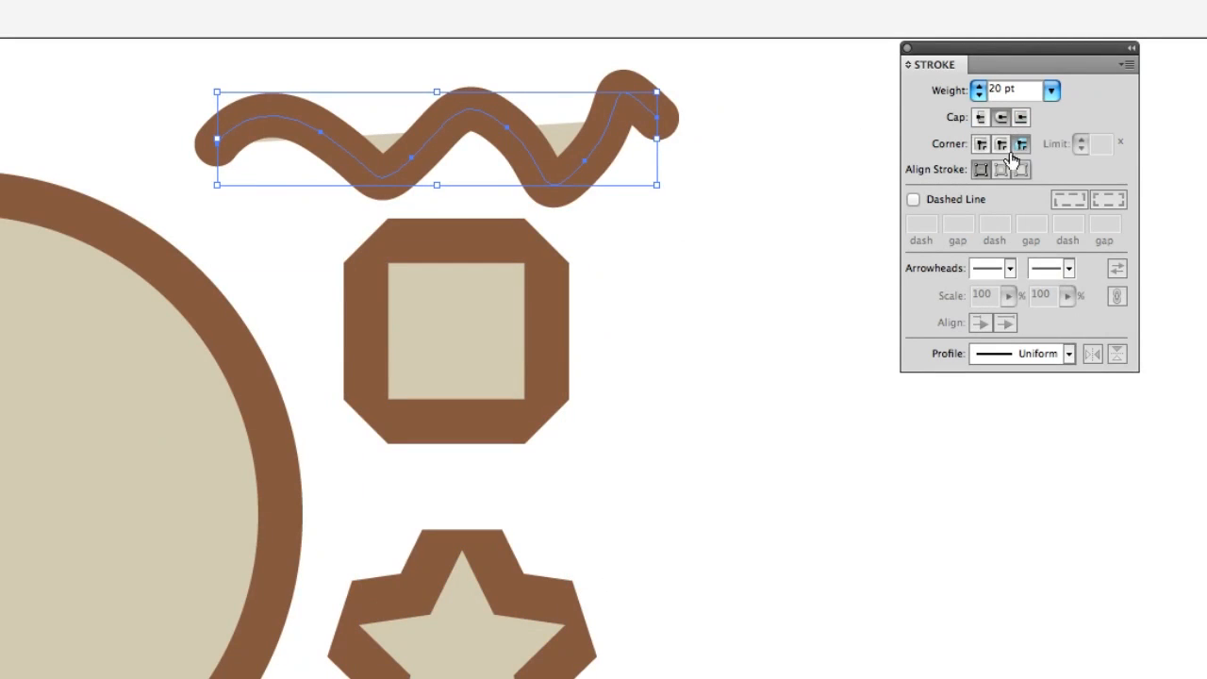
pyautogui.click(979, 146)
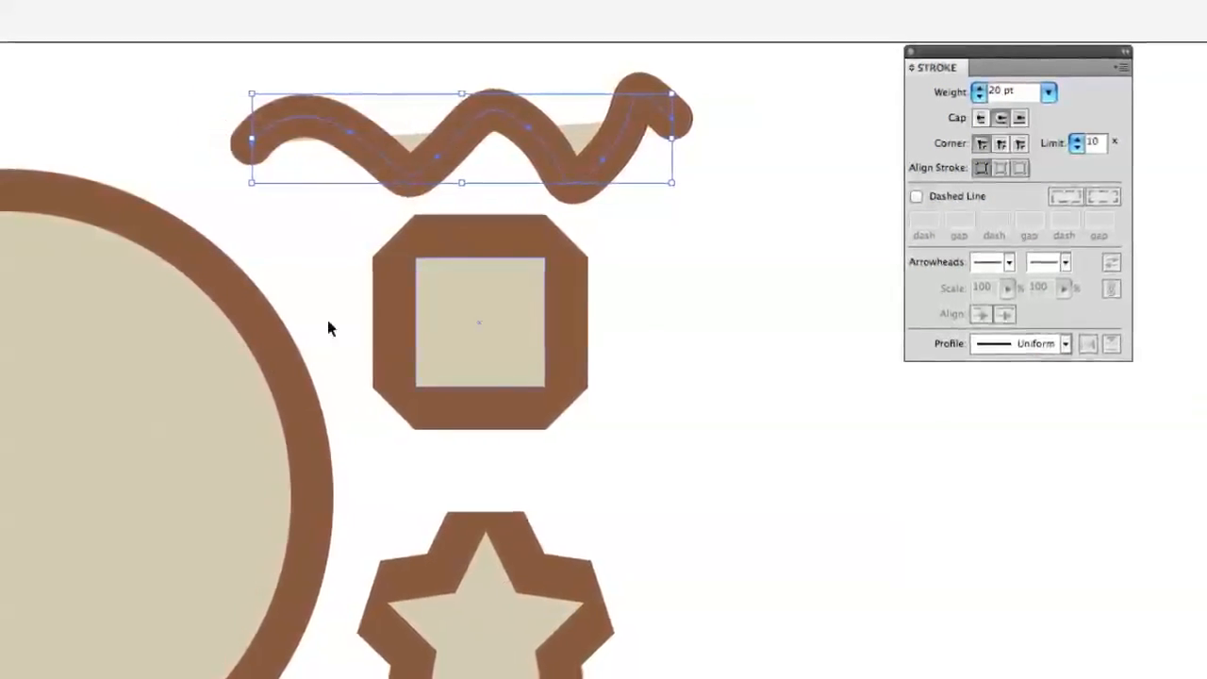
# Step: Compare the center, inside and outside stroke alignments on the large circle, finishing with the stroke aligned to the outside
pyautogui.click(198, 379)
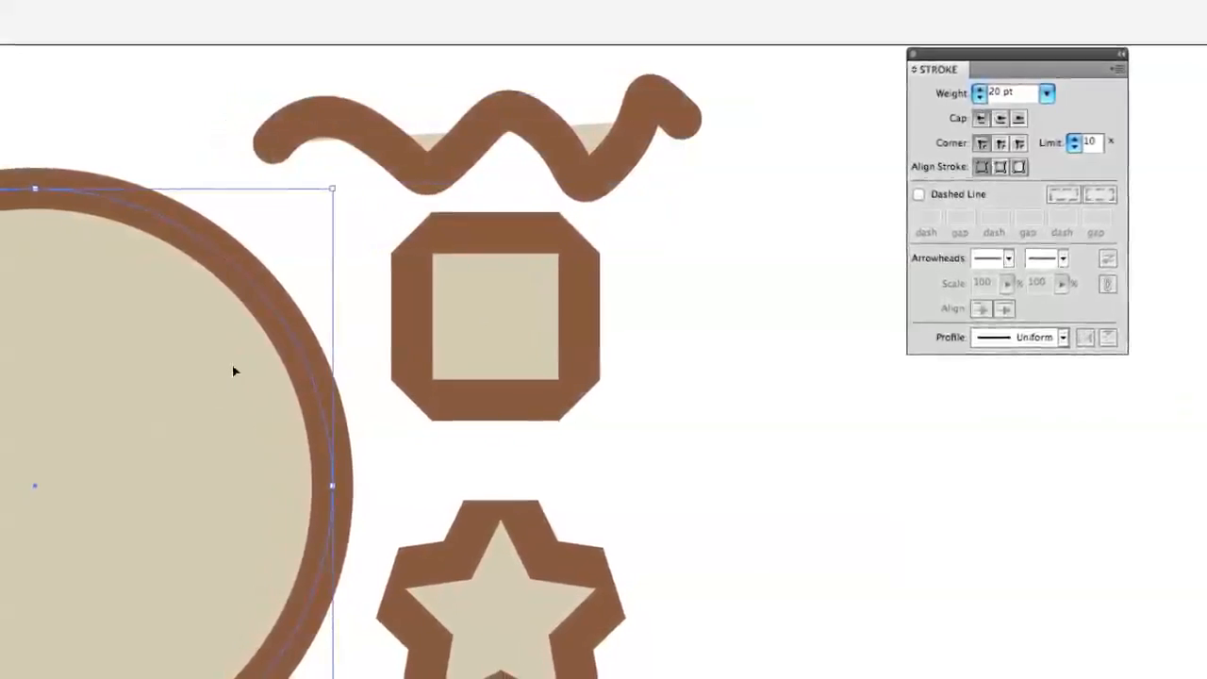
pyautogui.click(1000, 166)
pyautogui.click(1018, 166)
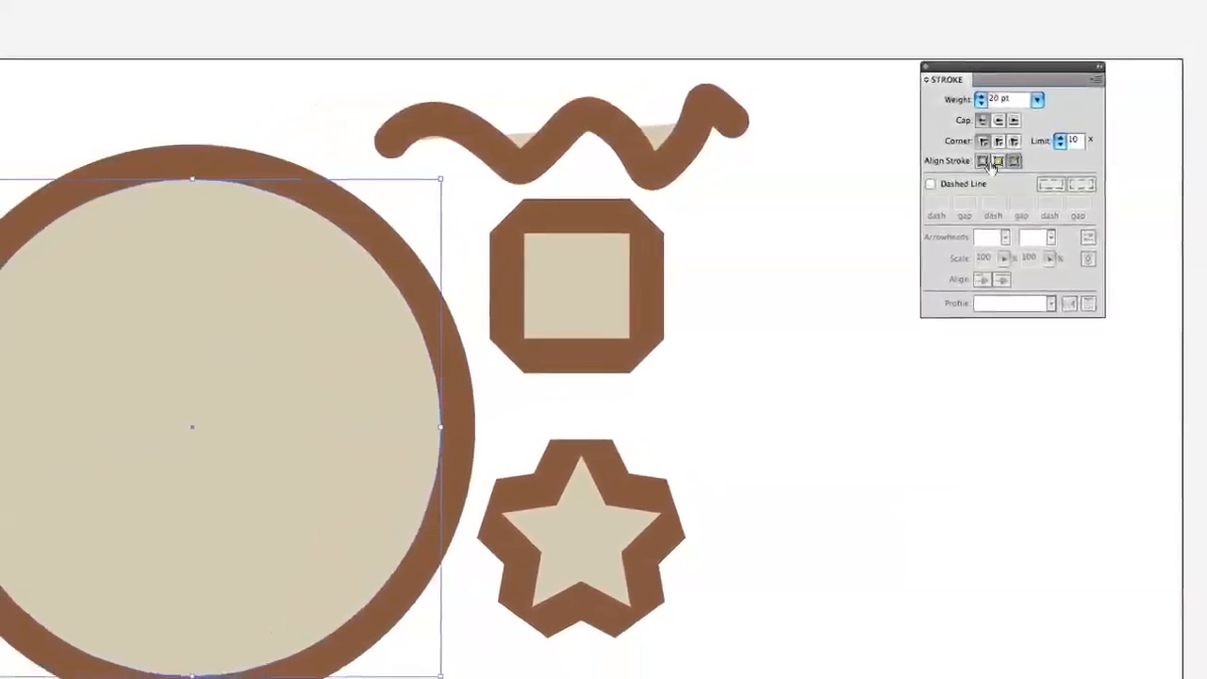
pyautogui.click(998, 163)
pyautogui.click(998, 162)
pyautogui.click(1012, 161)
pyautogui.click(998, 161)
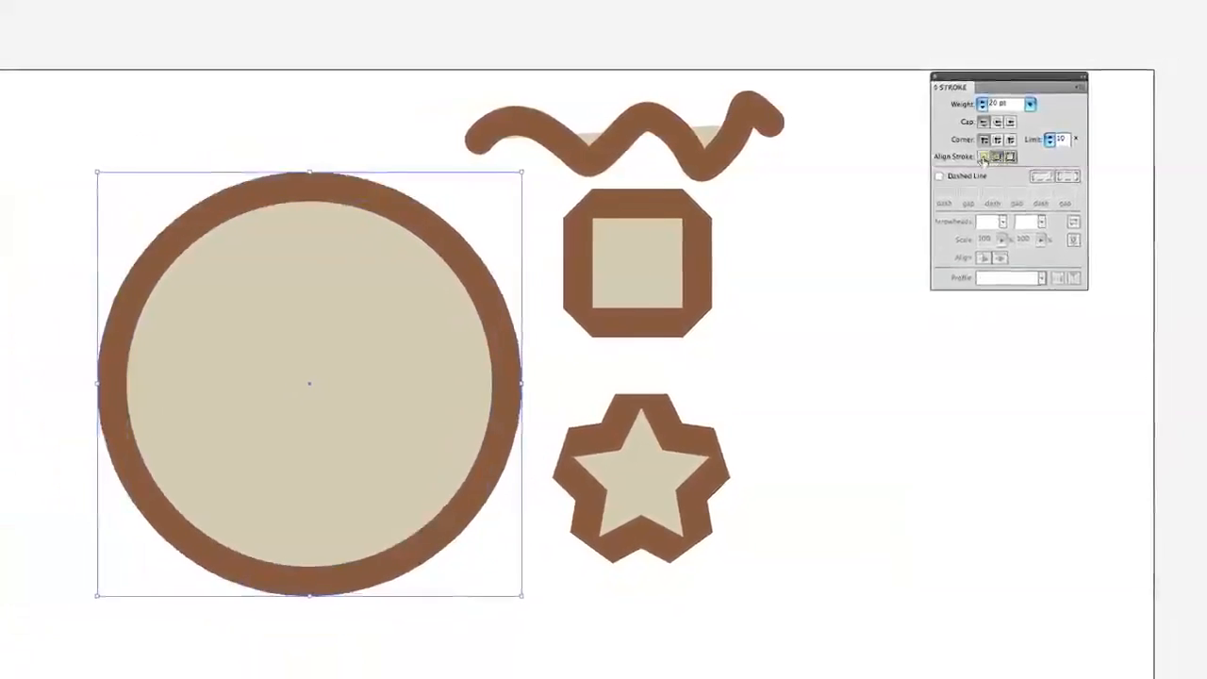
pyautogui.click(983, 161)
pyautogui.click(999, 162)
pyautogui.click(1009, 155)
pyautogui.click(983, 155)
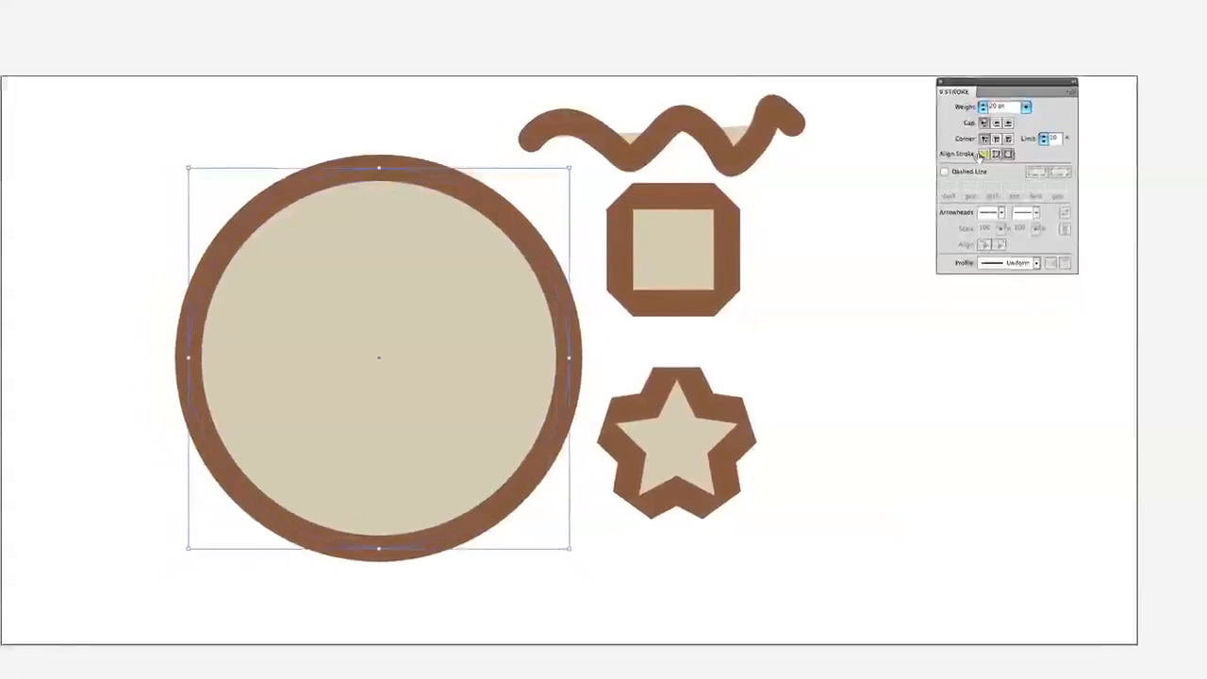
pyautogui.click(996, 155)
pyautogui.click(1008, 155)
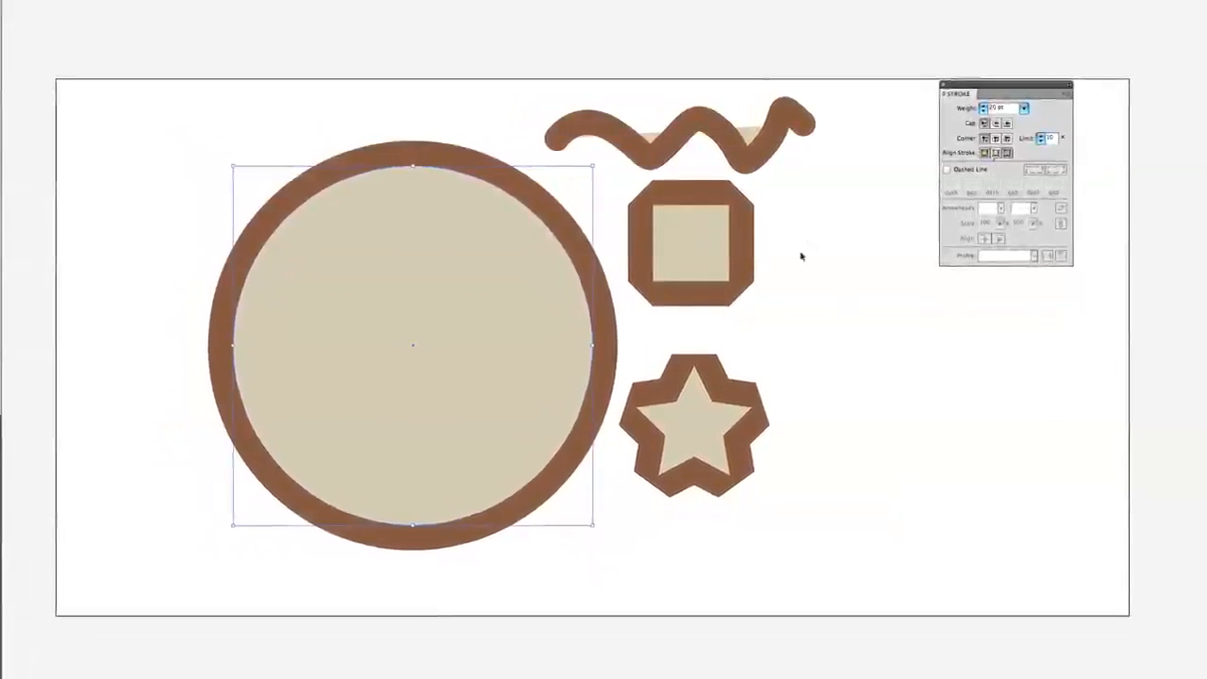
# Step: Set the star's corners to Miter Join and move the star clear of the large circle
pyautogui.click(754, 396)
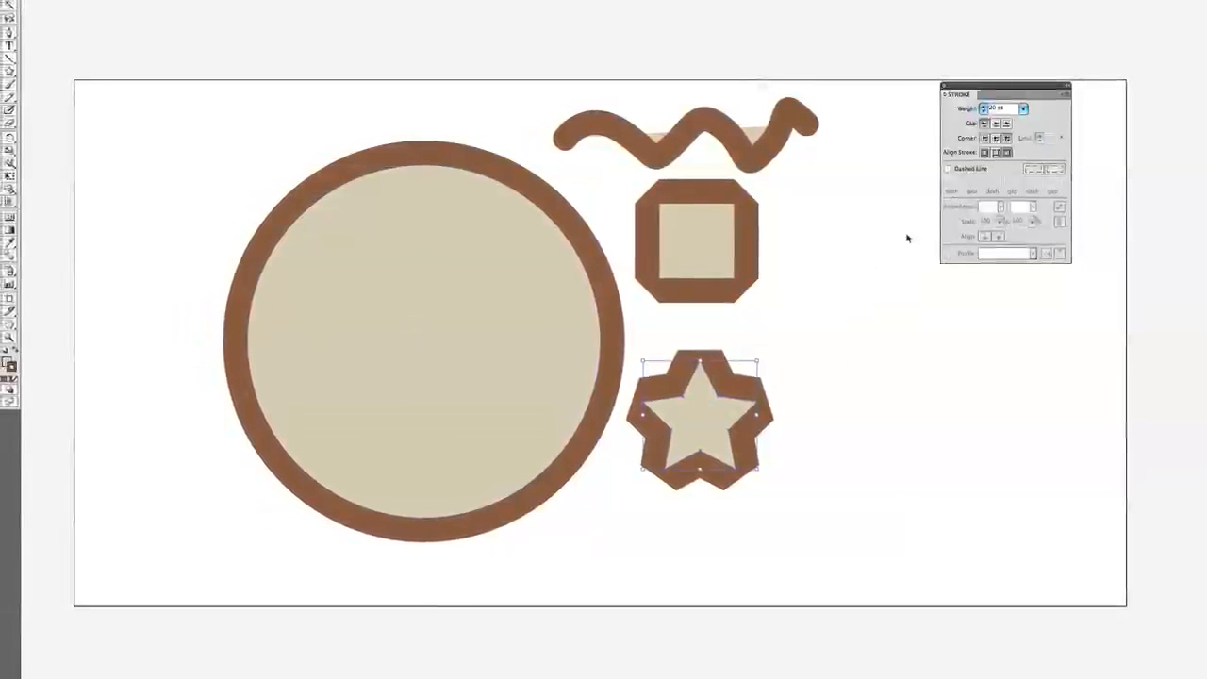
pyautogui.click(985, 137)
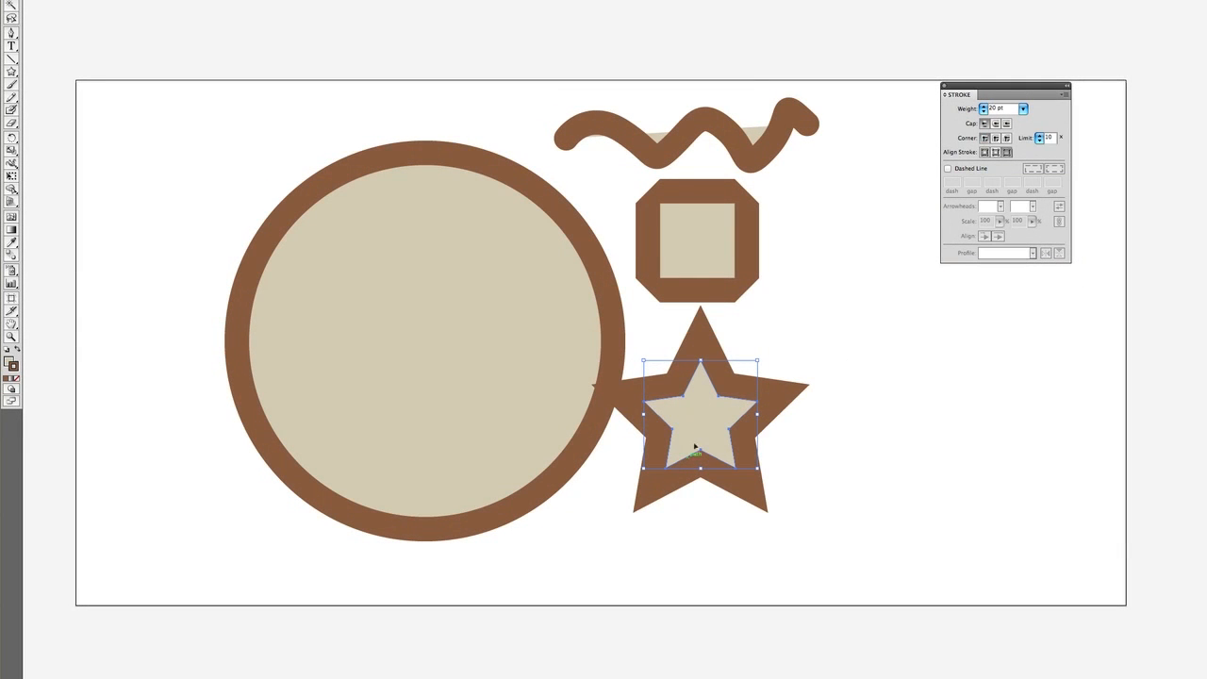
pyautogui.moveTo(695, 447); pyautogui.dragTo(790, 445)
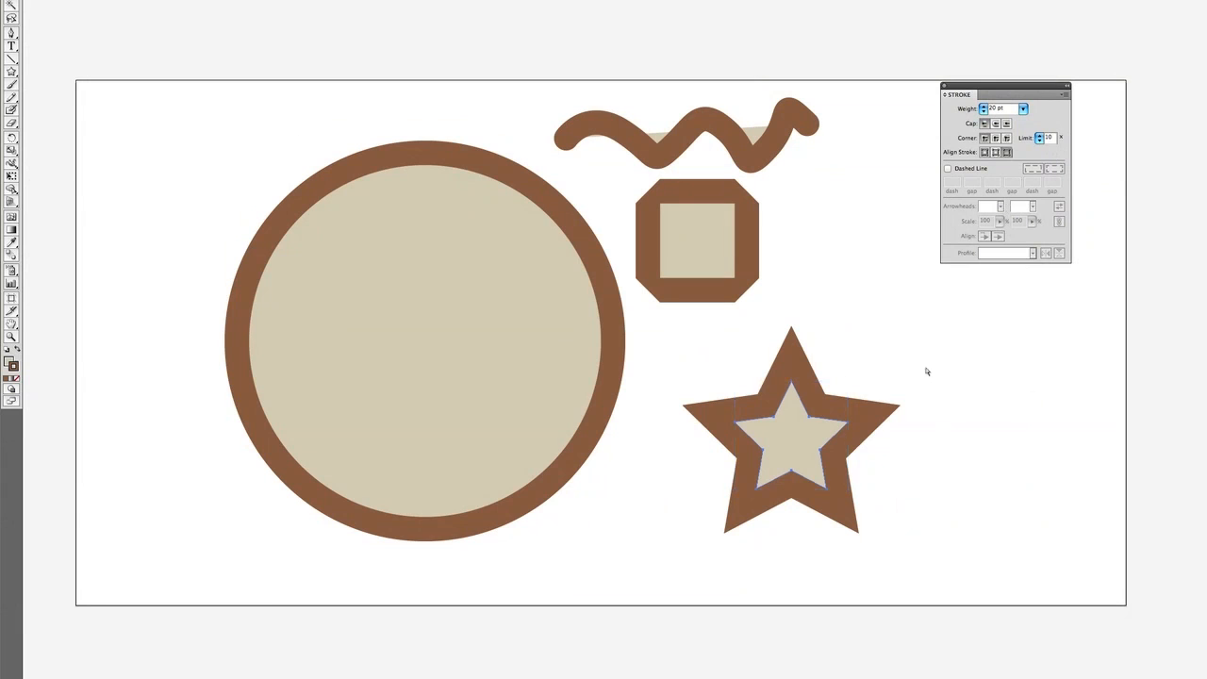
pyautogui.moveTo(782, 423); pyautogui.dragTo(752, 412)
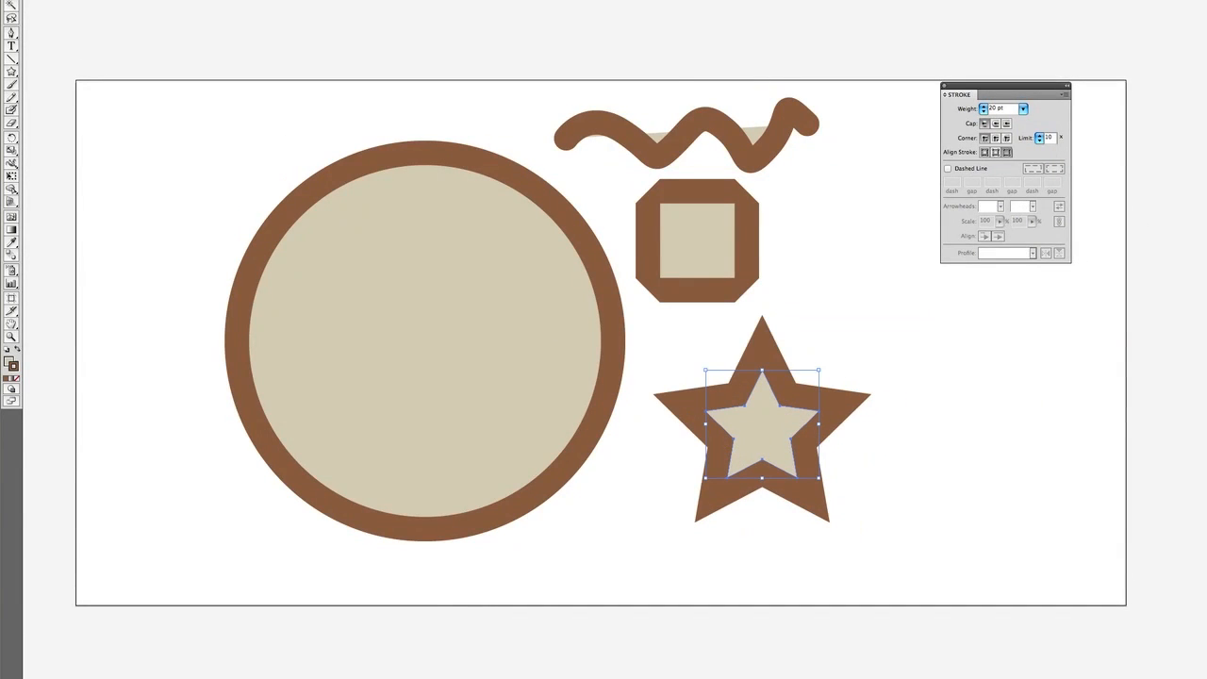
# Step: Move the star slightly farther from the square and lower its miter limit until the points are cut off as bevels
pyautogui.hotkey('ctrl', '+')
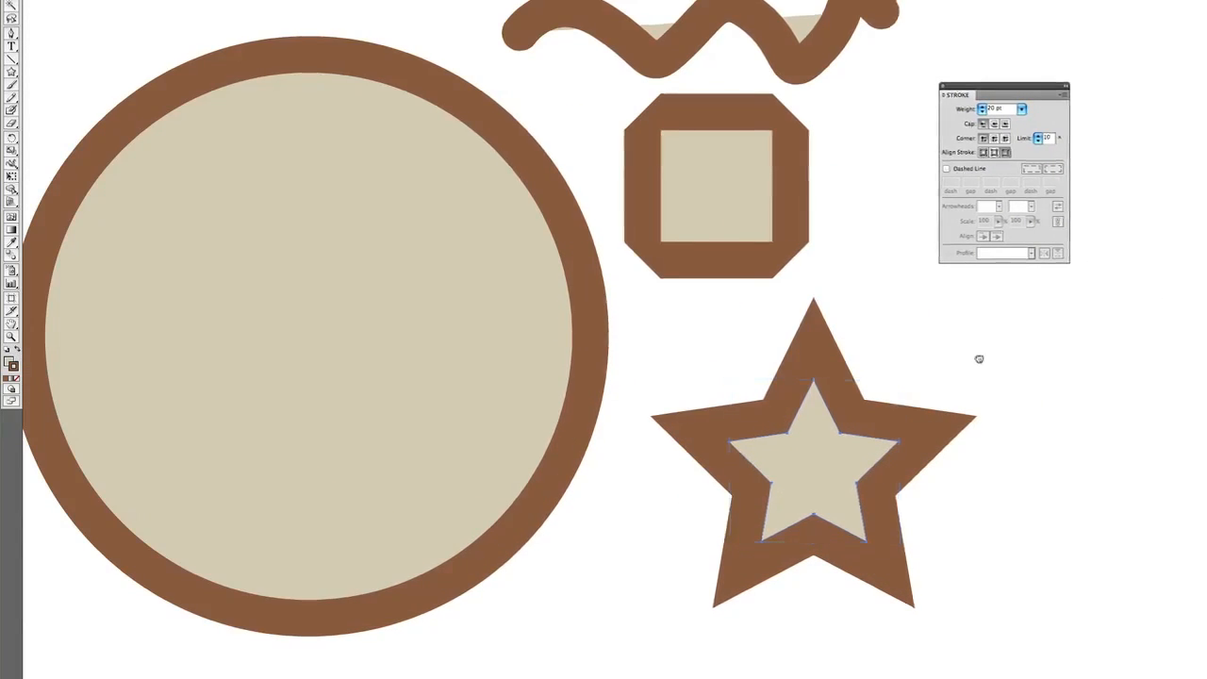
pyautogui.moveTo(978, 358); pyautogui.dragTo(784, 358)
pyautogui.moveTo(629, 432); pyautogui.dragTo(658, 478)
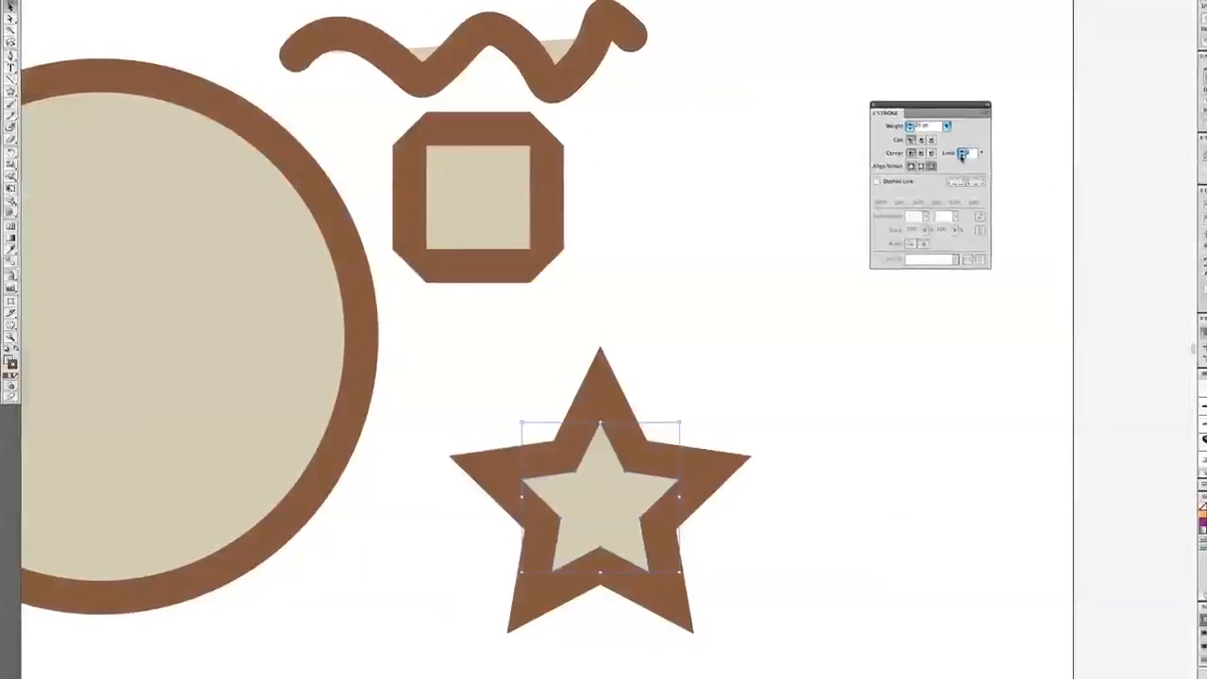
pyautogui.click(961, 156)
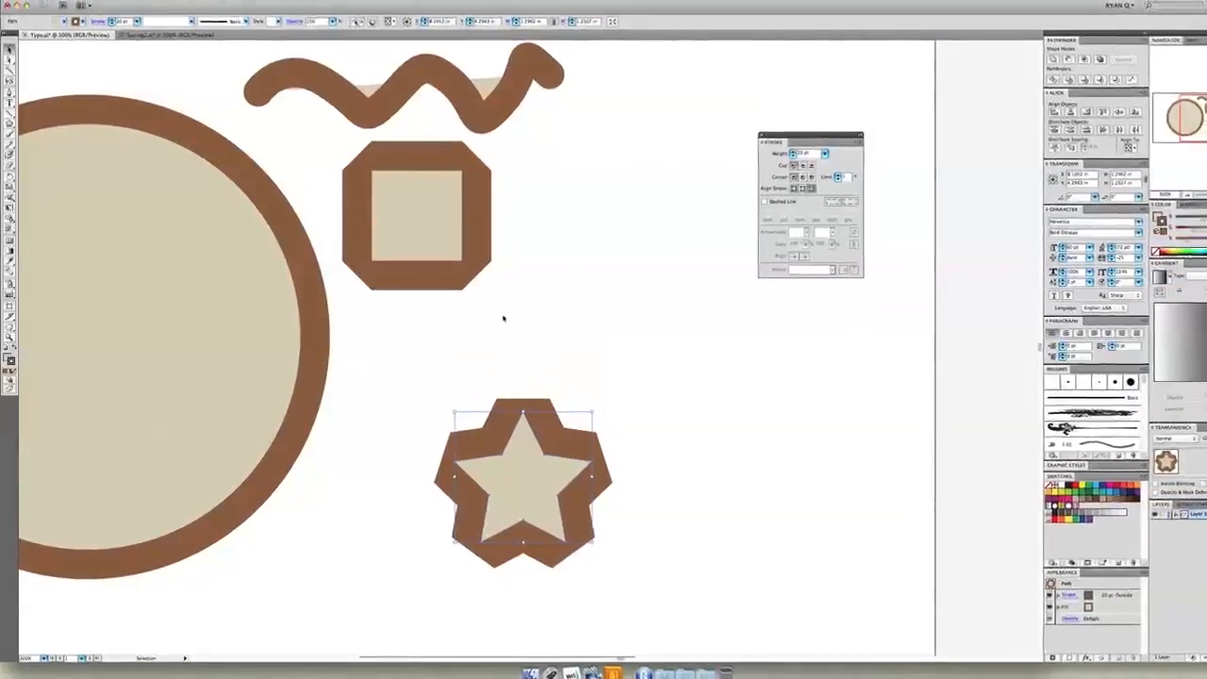
# Step: Draw a very narrow, upside-down V path about 2.6 in tall above the star with the Pen tool
pyautogui.click(665, 372)
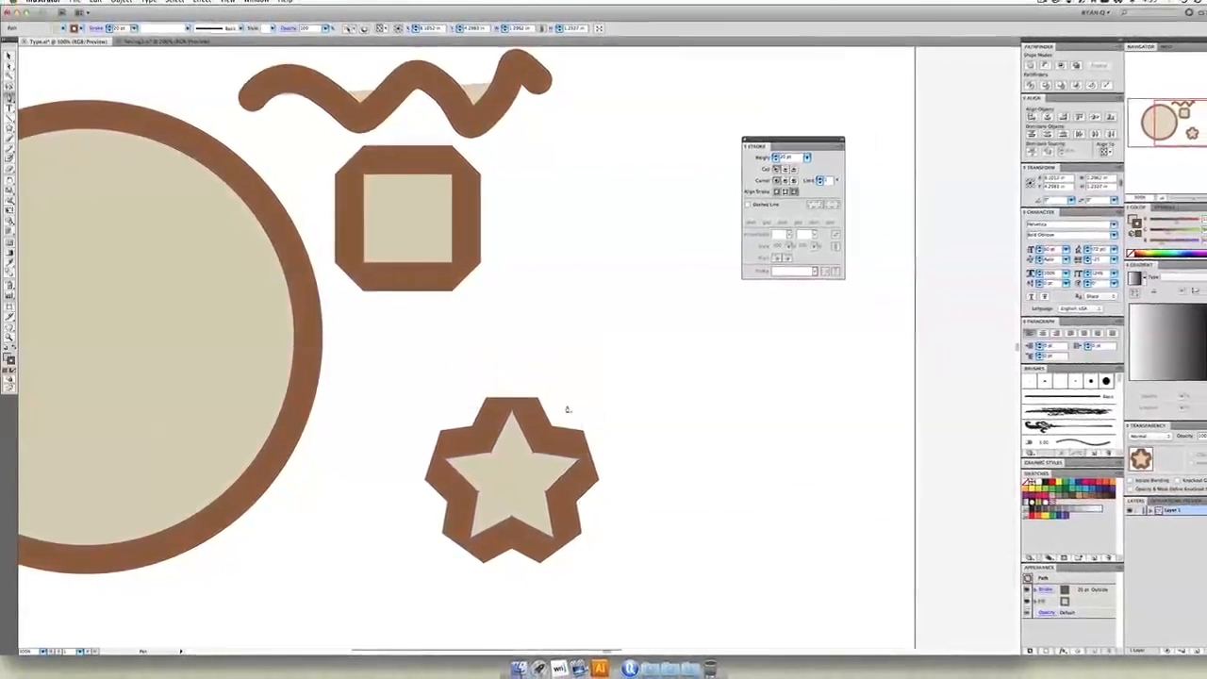
pyautogui.click(567, 406)
pyautogui.click(587, 134)
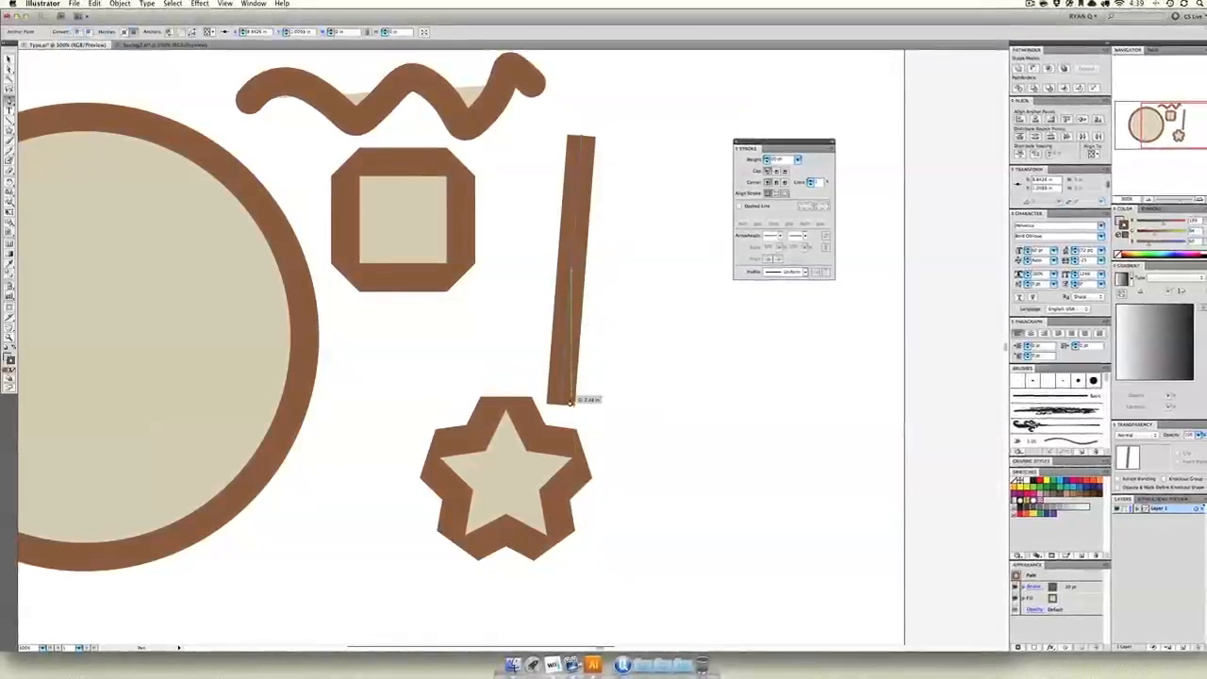
pyautogui.click(577, 406)
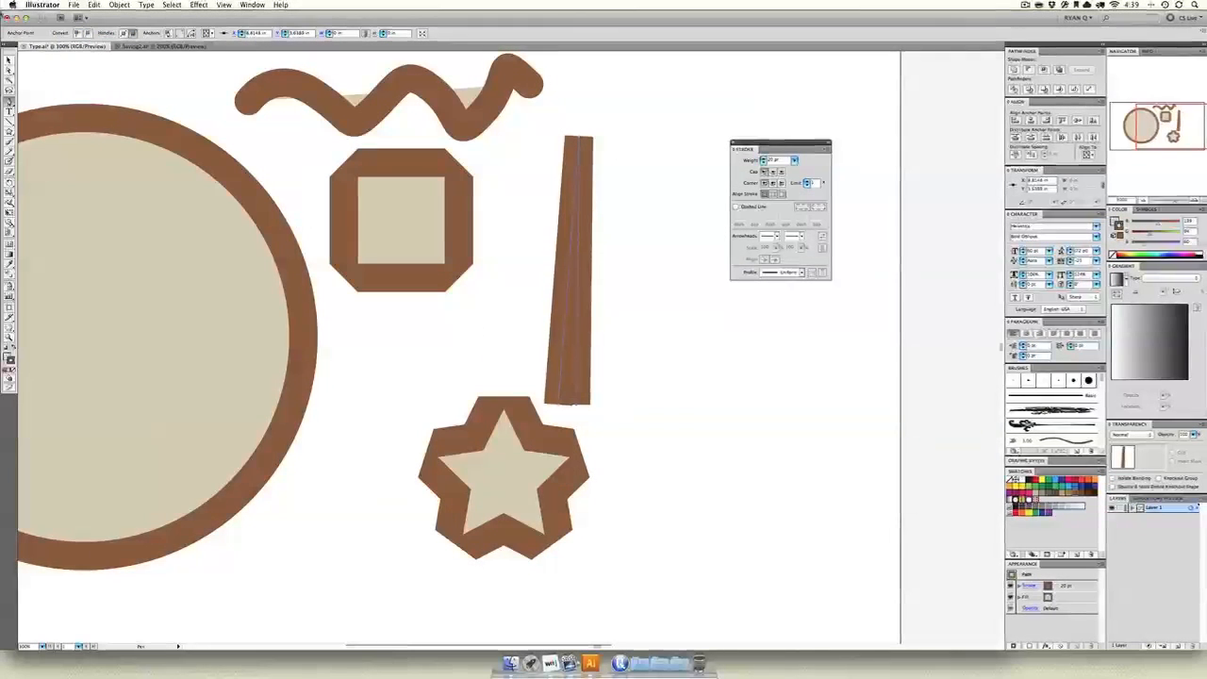
# Step: Move the narrow V path farther from the other shapes and narrow it to about 0.09 in wide
pyautogui.press('v')
pyautogui.scroll(3, 660, 283)
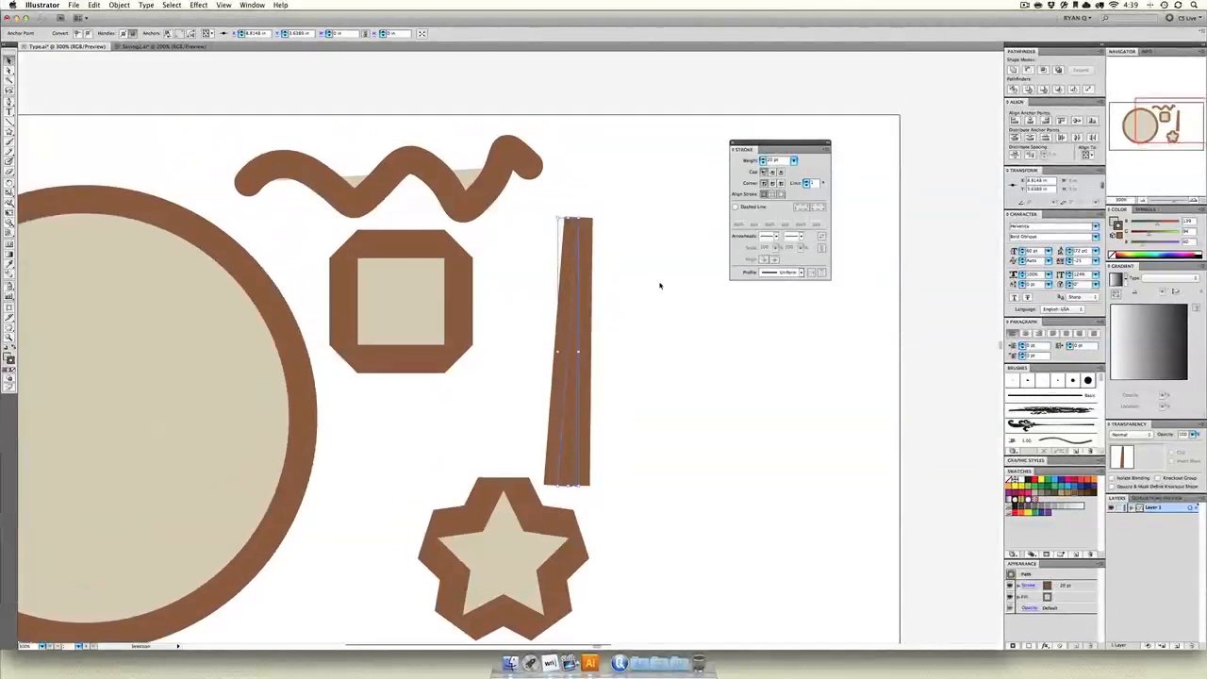
pyautogui.hscroll(4, 657, 280)
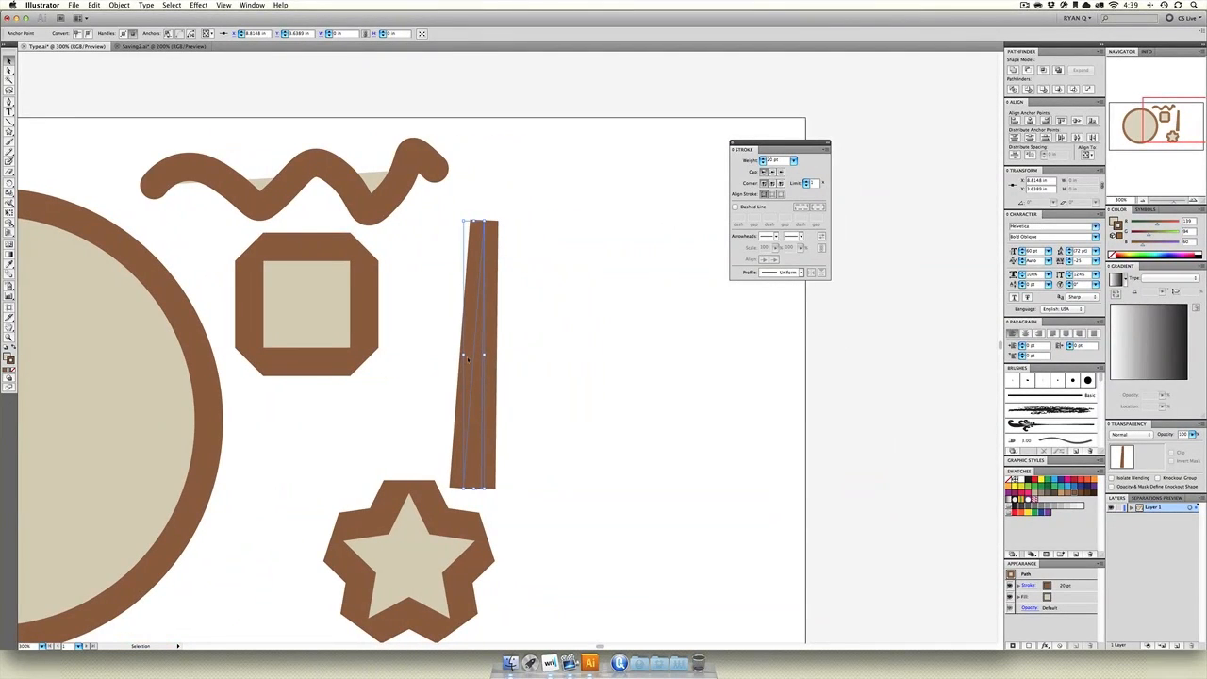
pyautogui.moveTo(483, 354)
pyautogui.mouseDown()
pyautogui.moveTo(482, 341)
pyautogui.moveTo(559, 322)
pyautogui.mouseUp()
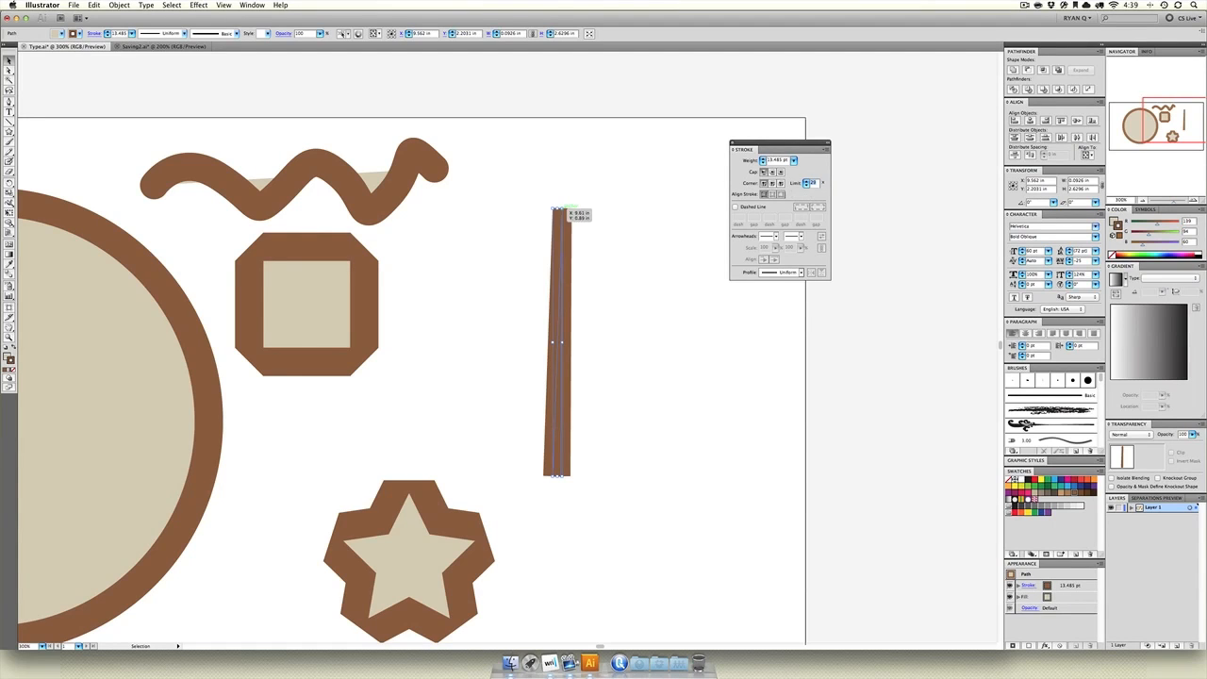
# Step: Raise the narrow V path's miter limit to 70 so its tip extends to a full point, and deselect the path
pyautogui.scroll(5, 635, 210)
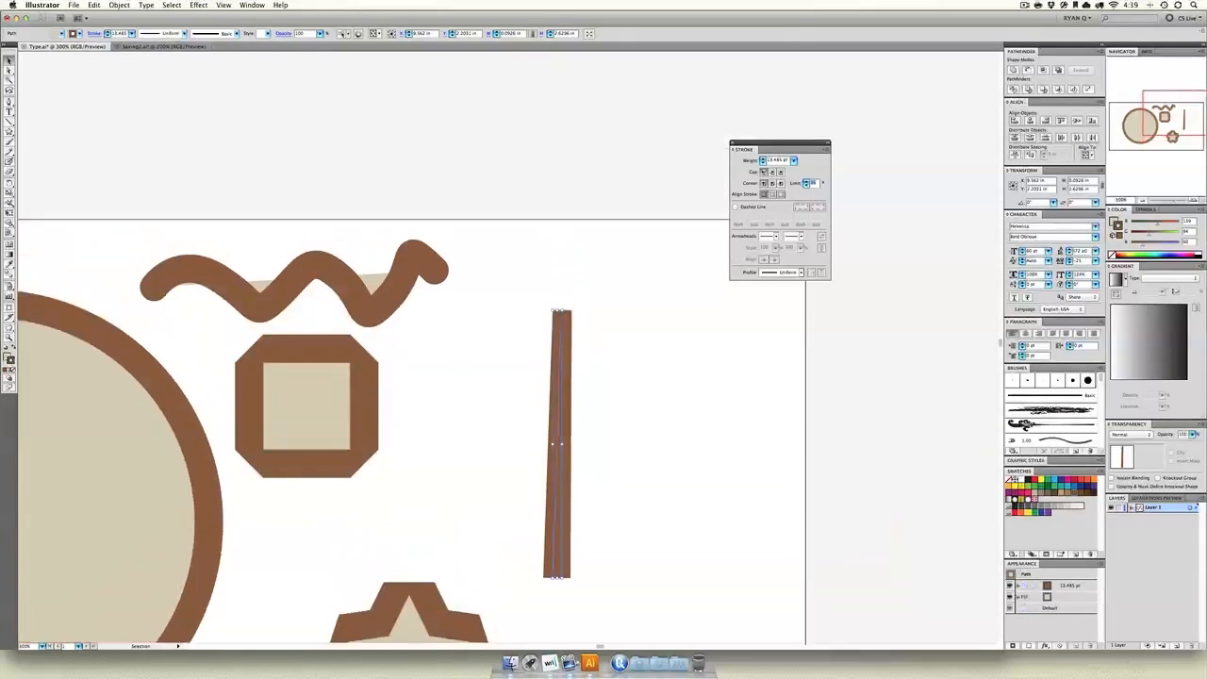
pyautogui.scroll(-1, 636, 210)
pyautogui.press('Up')
pyautogui.press('Up')
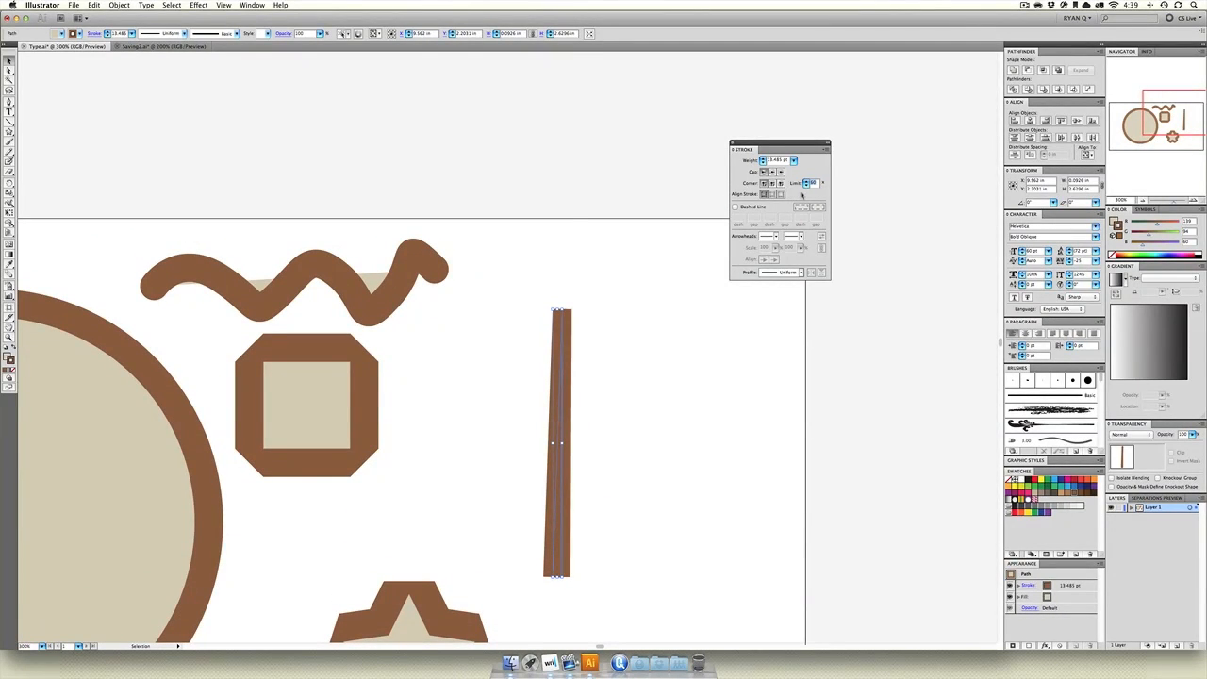
pyautogui.press('Up')
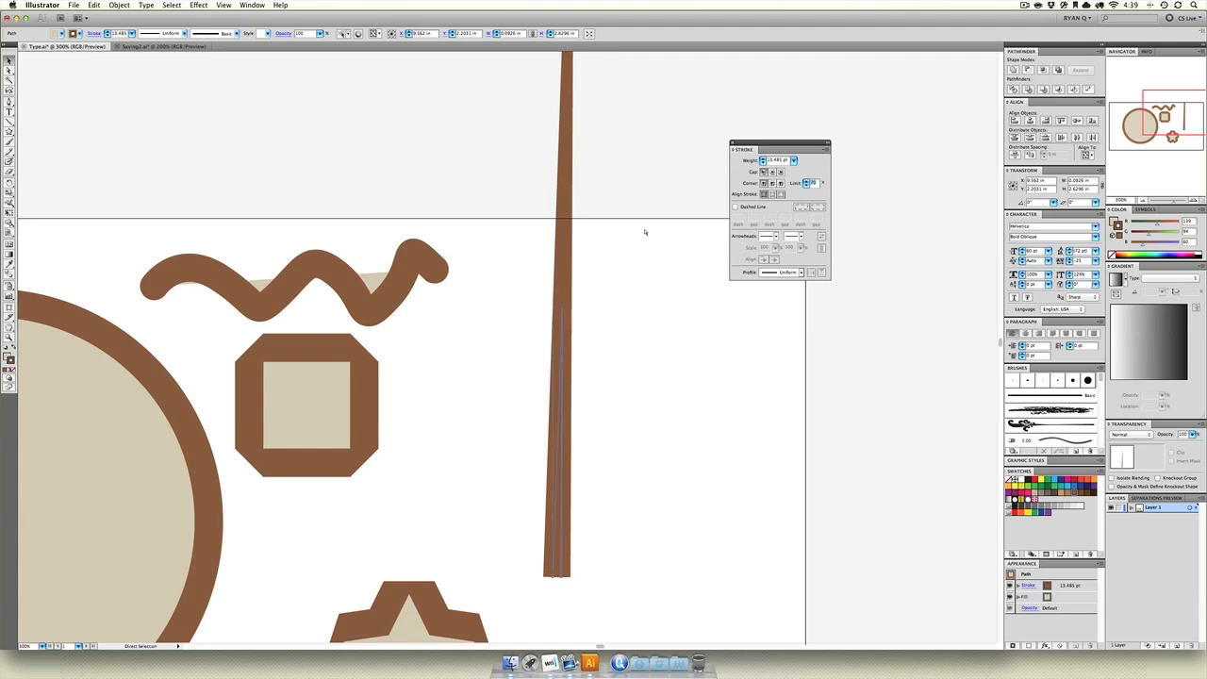
pyautogui.press('super+minus')
pyautogui.press('super+minus')
pyautogui.press('super+minus')
pyautogui.click(572, 321)
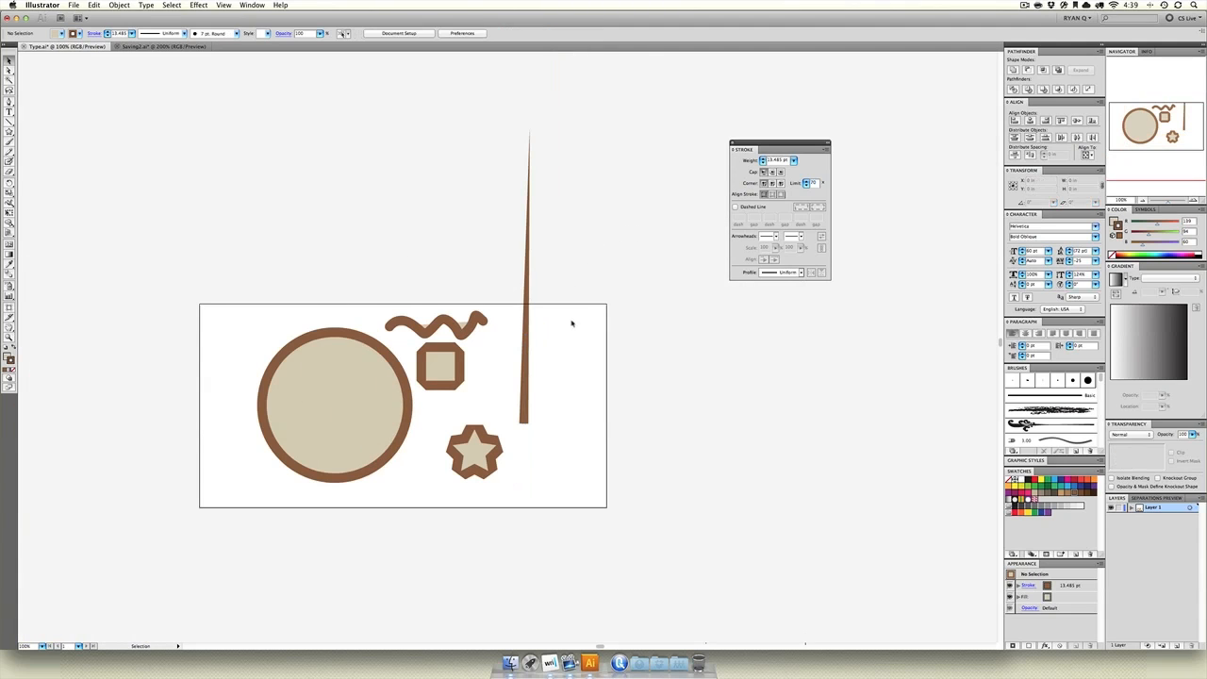
pyautogui.moveTo(579, 297); pyautogui.dragTo(534, 316)
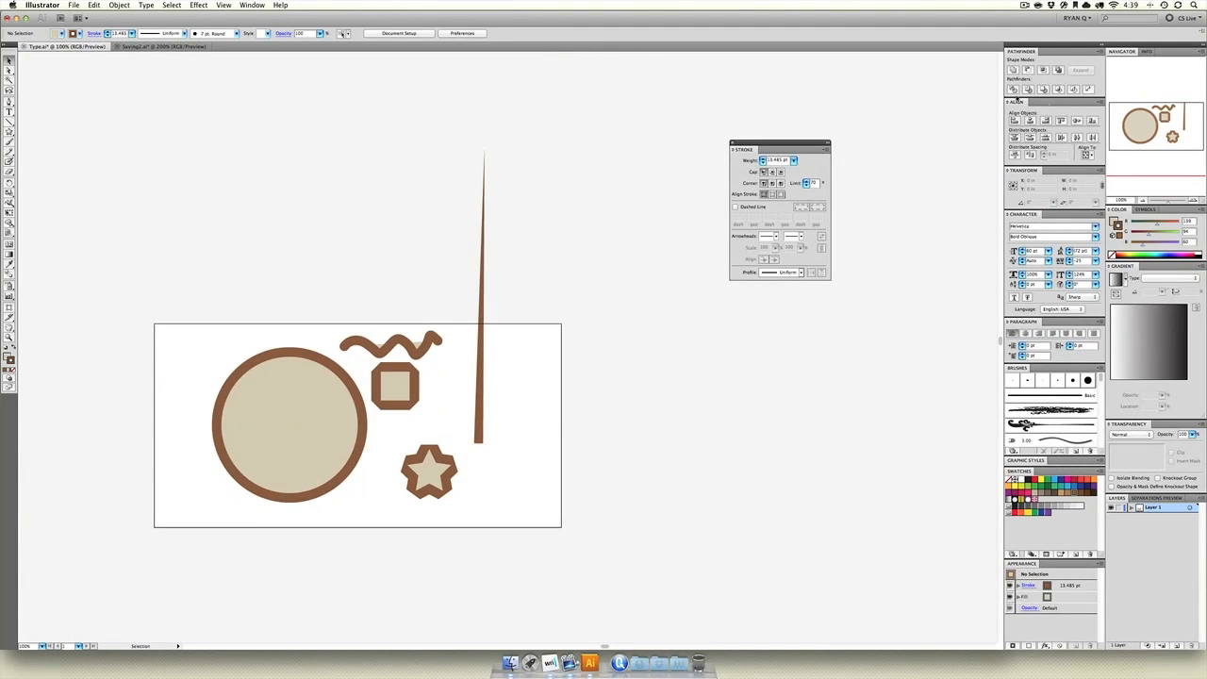
# Step: Set the narrow V path's miter limit back to 10 and deselect the path
pyautogui.press('super+equal')
pyautogui.press('super+equal')
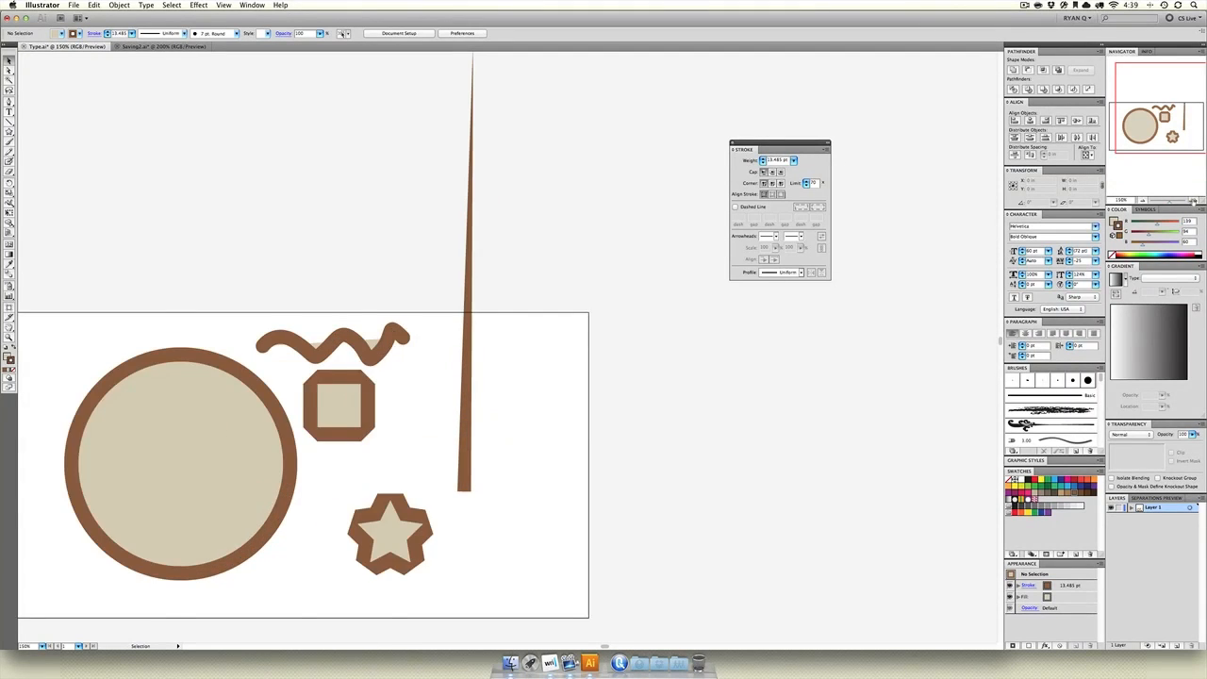
pyautogui.moveTo(546, 230); pyautogui.dragTo(508, 383)
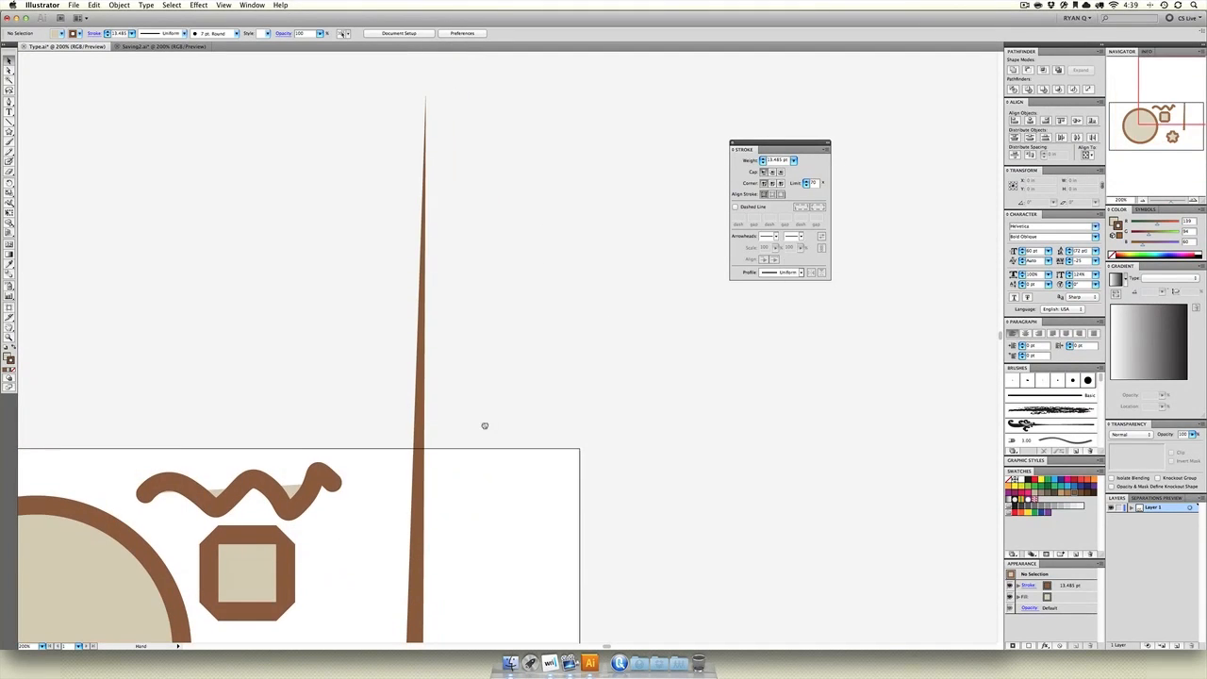
pyautogui.moveTo(484, 425); pyautogui.dragTo(488, 385)
pyautogui.moveTo(523, 103); pyautogui.dragTo(522, 178)
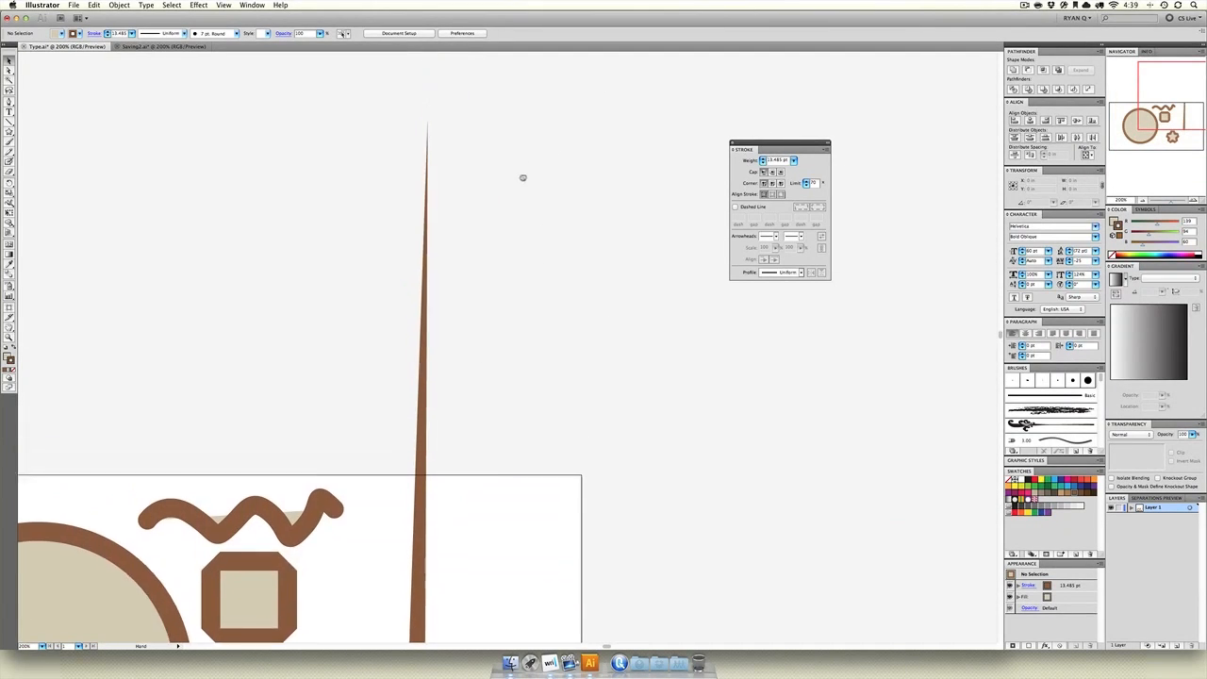
pyautogui.moveTo(529, 499); pyautogui.dragTo(391, 440)
pyautogui.moveTo(512, 380); pyautogui.dragTo(503, 534)
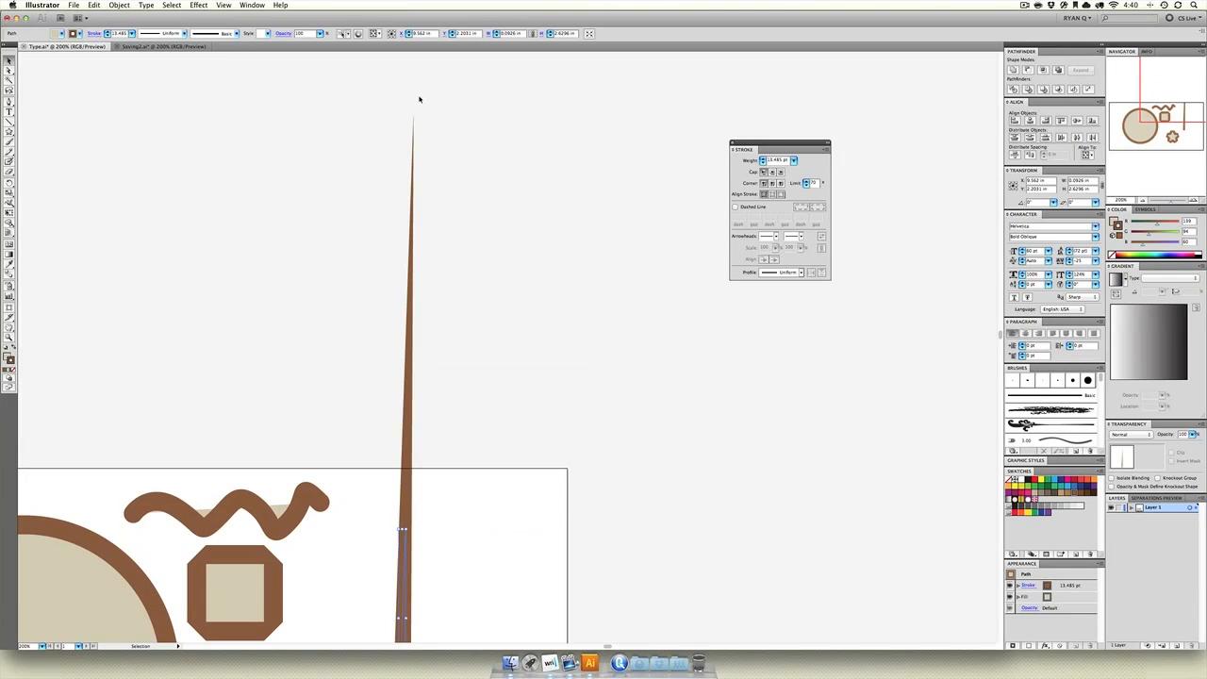
pyautogui.moveTo(552, 411); pyautogui.dragTo(596, 366)
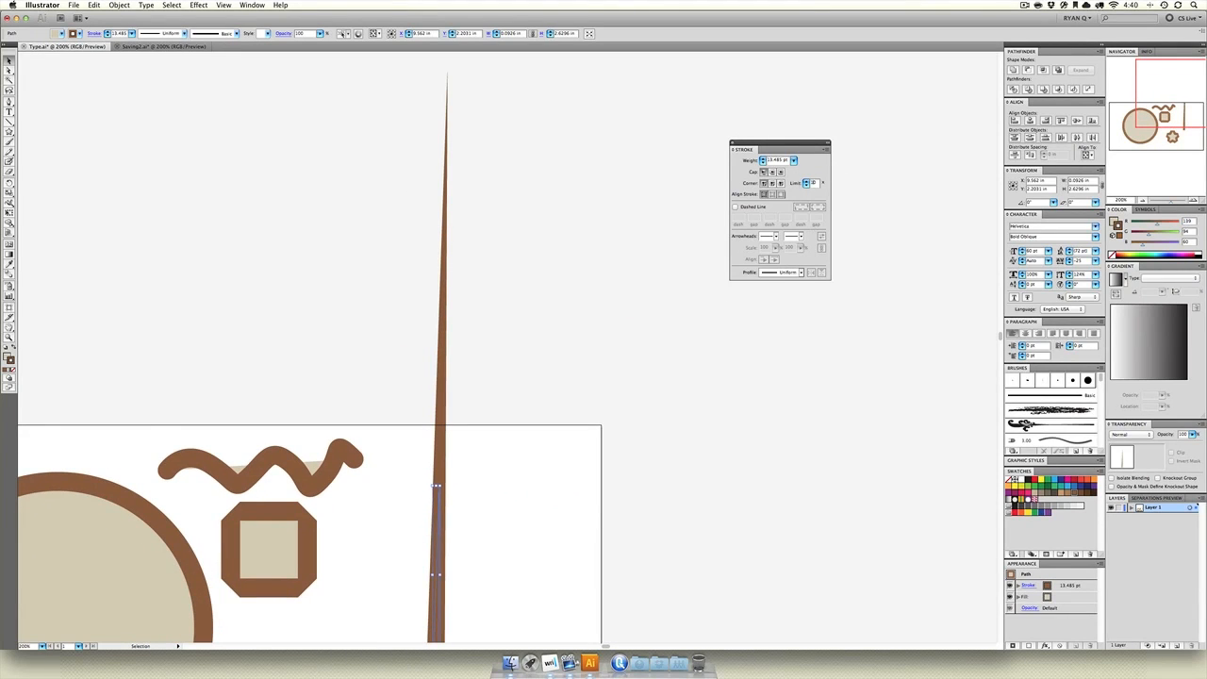
pyautogui.press('super+z')
pyautogui.click(506, 396)
pyautogui.scroll(-5, 509, 395)
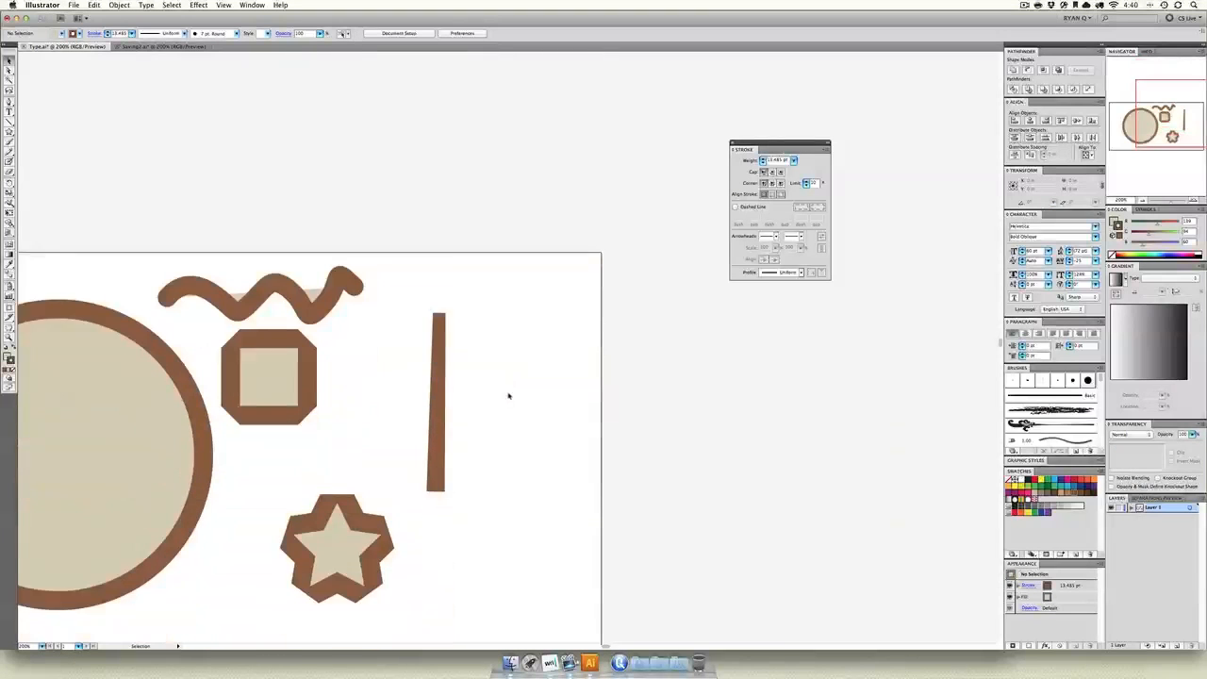
# Step: Raise the star's miter limit to 10 so its outer corners extend to sharp points, and deselect it
pyautogui.hscroll(-3, 513, 394)
pyautogui.moveTo(482, 407); pyautogui.dragTo(397, 455)
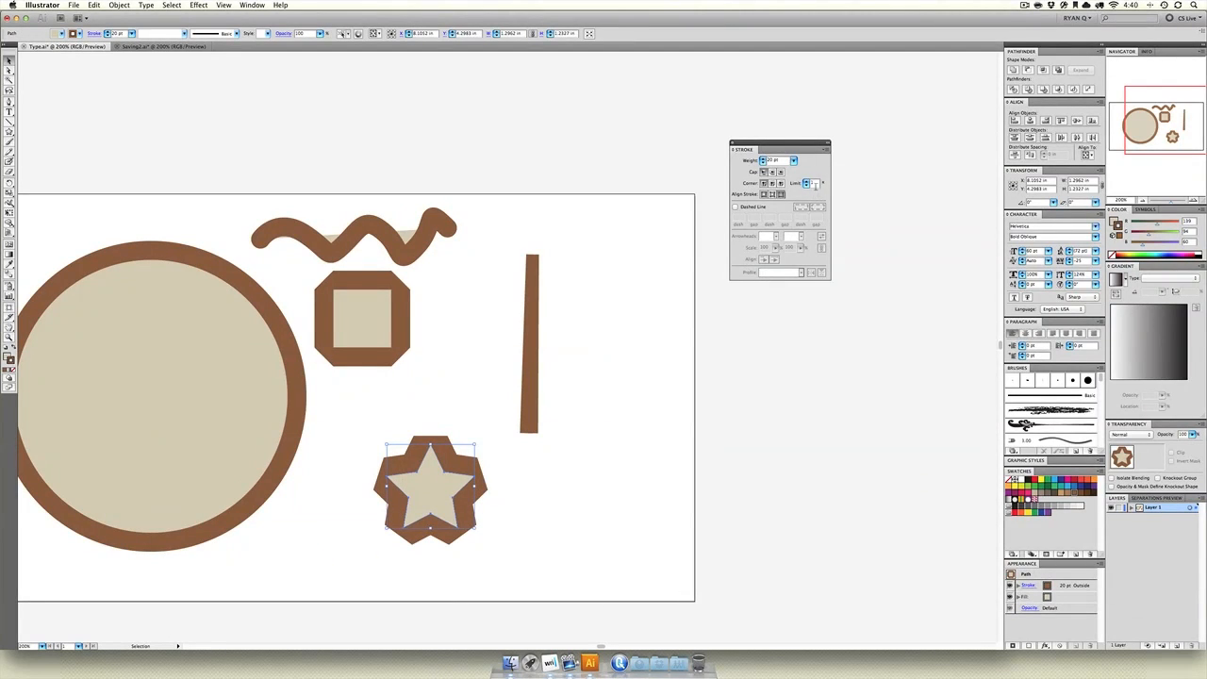
pyautogui.press('Return')
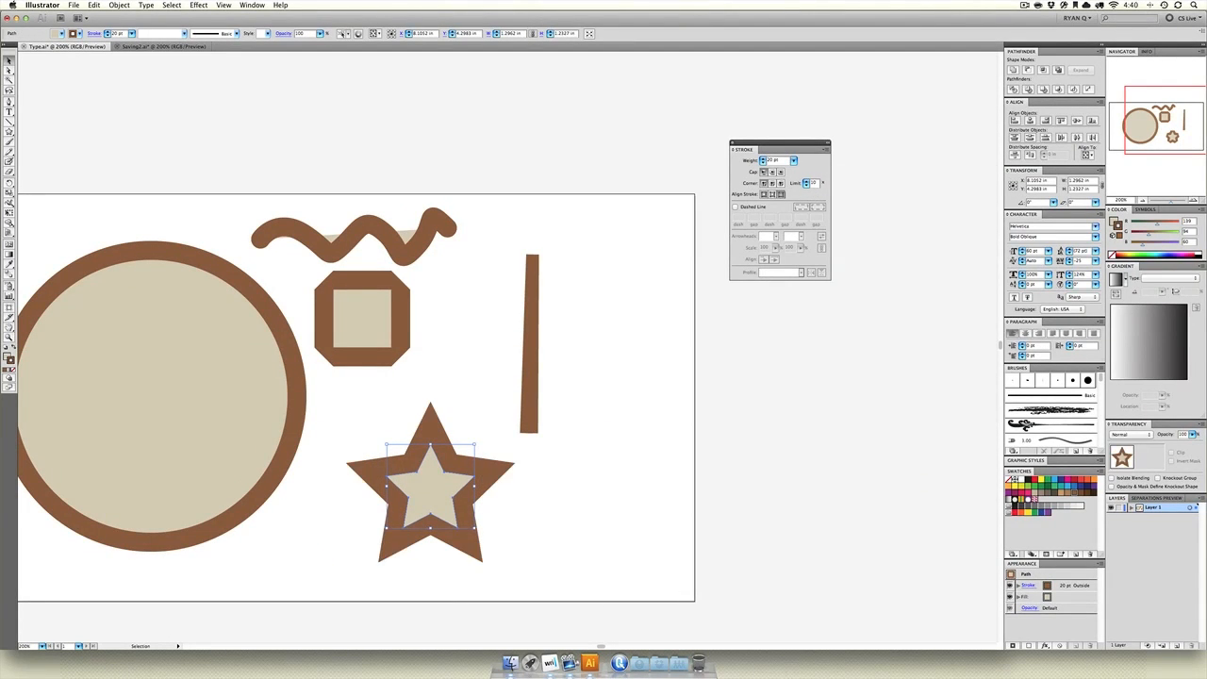
pyautogui.click(578, 469)
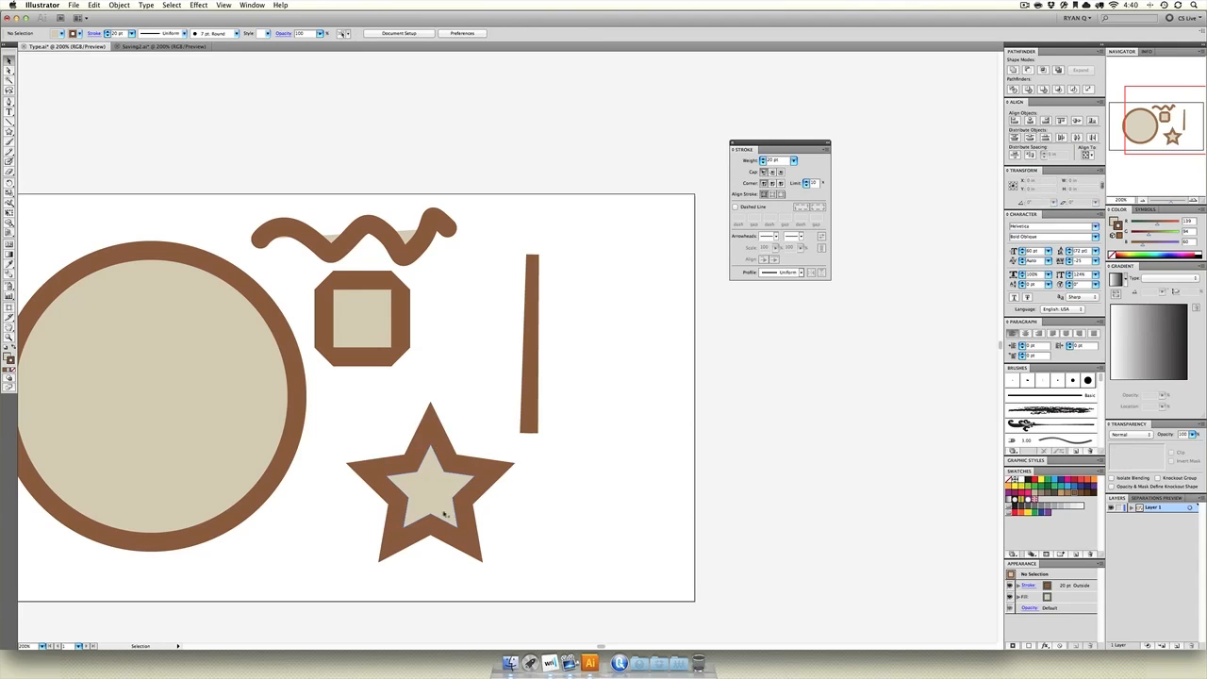
# Step: Raise the narrow V path's miter limit to 70 again and deselect it
pyautogui.moveTo(606, 261); pyautogui.dragTo(506, 337)
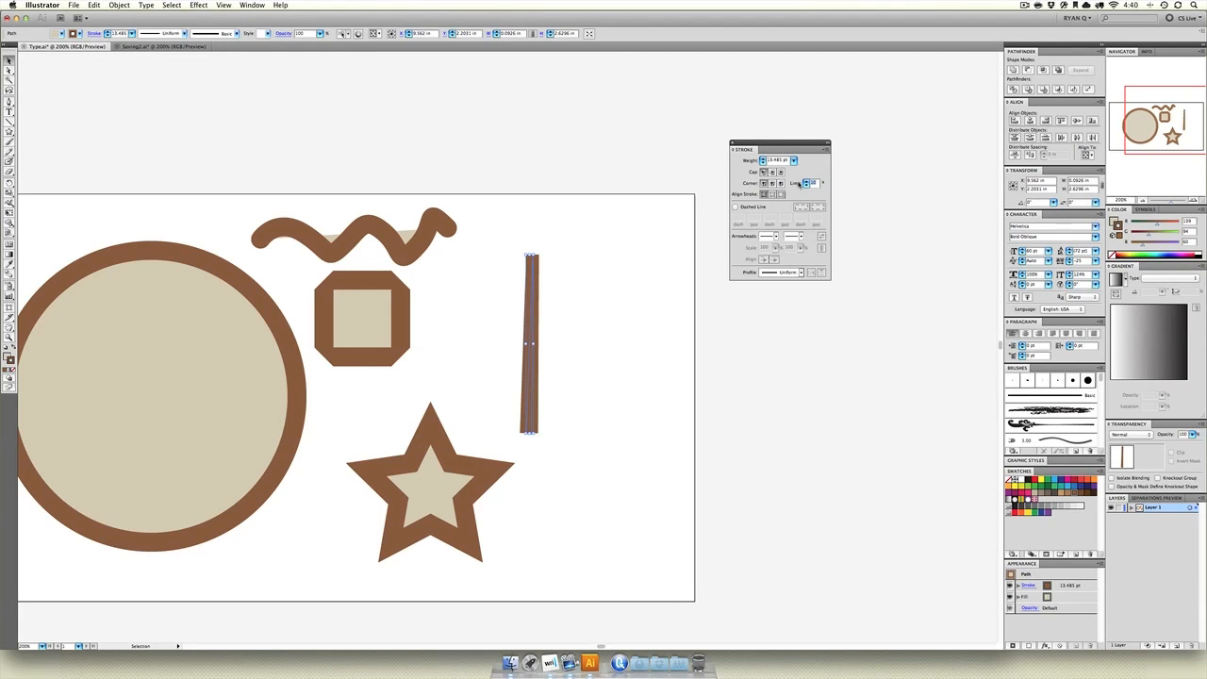
pyautogui.press('Return')
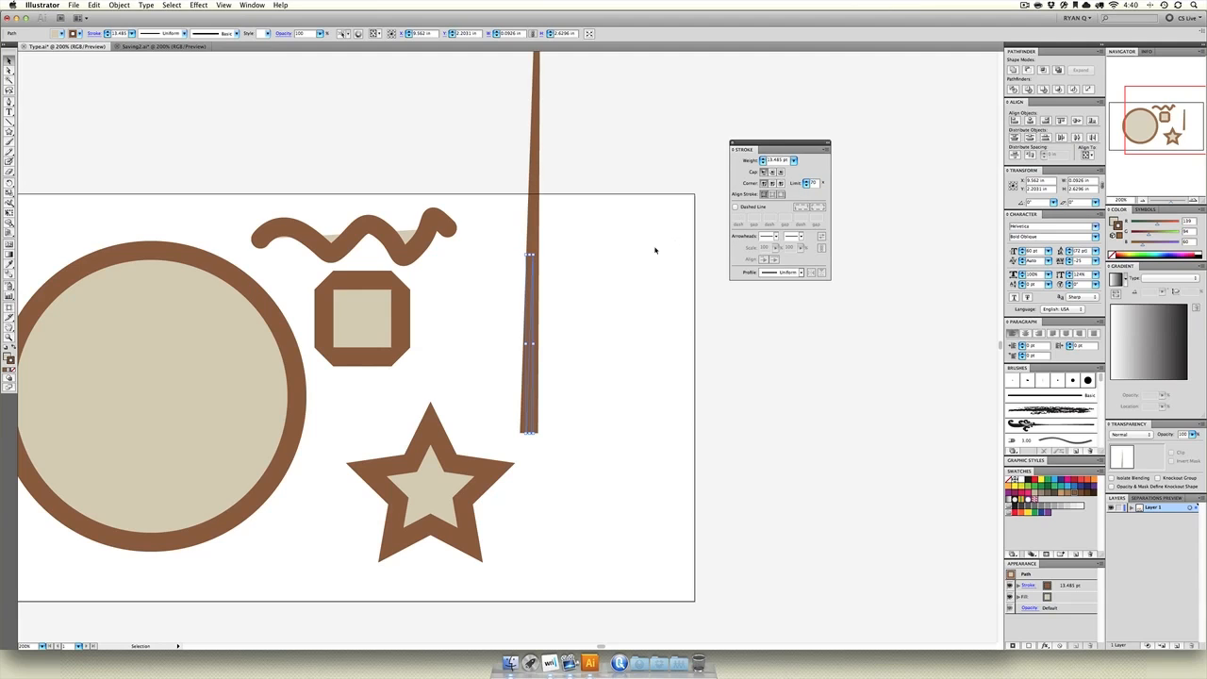
pyautogui.click(630, 255)
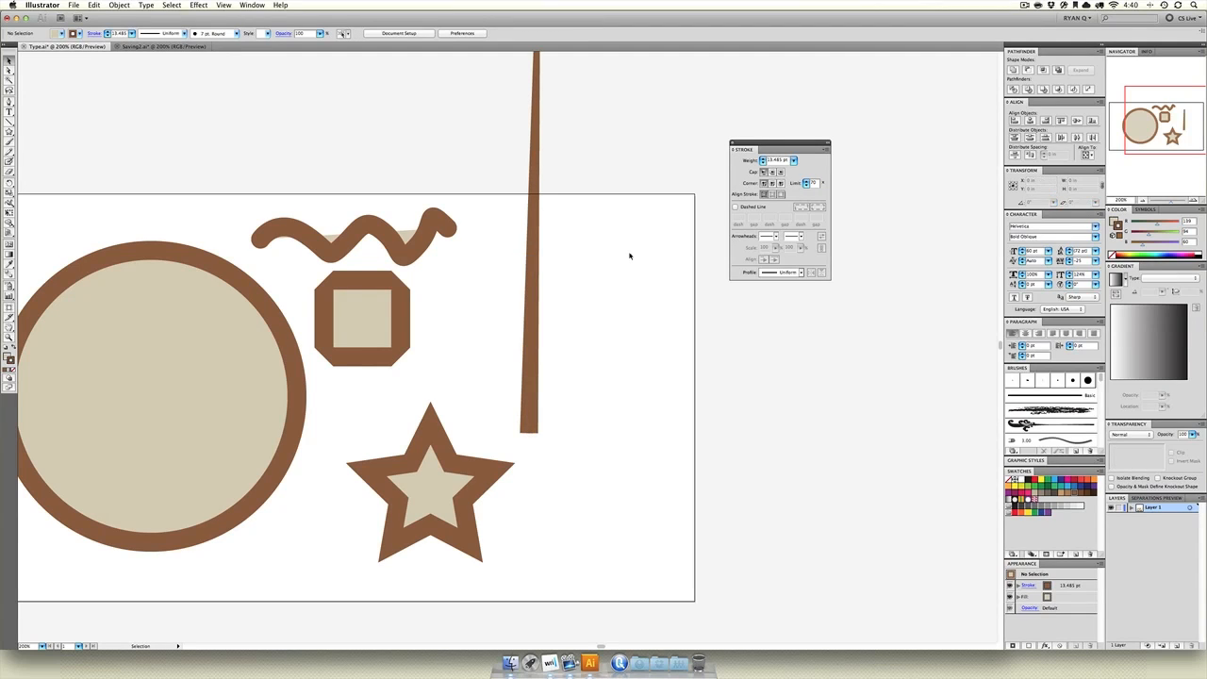
# Step: Change the narrow V path's corner from a miter join to a round join and deselect it
pyautogui.click(1143, 201)
pyautogui.click(1142, 202)
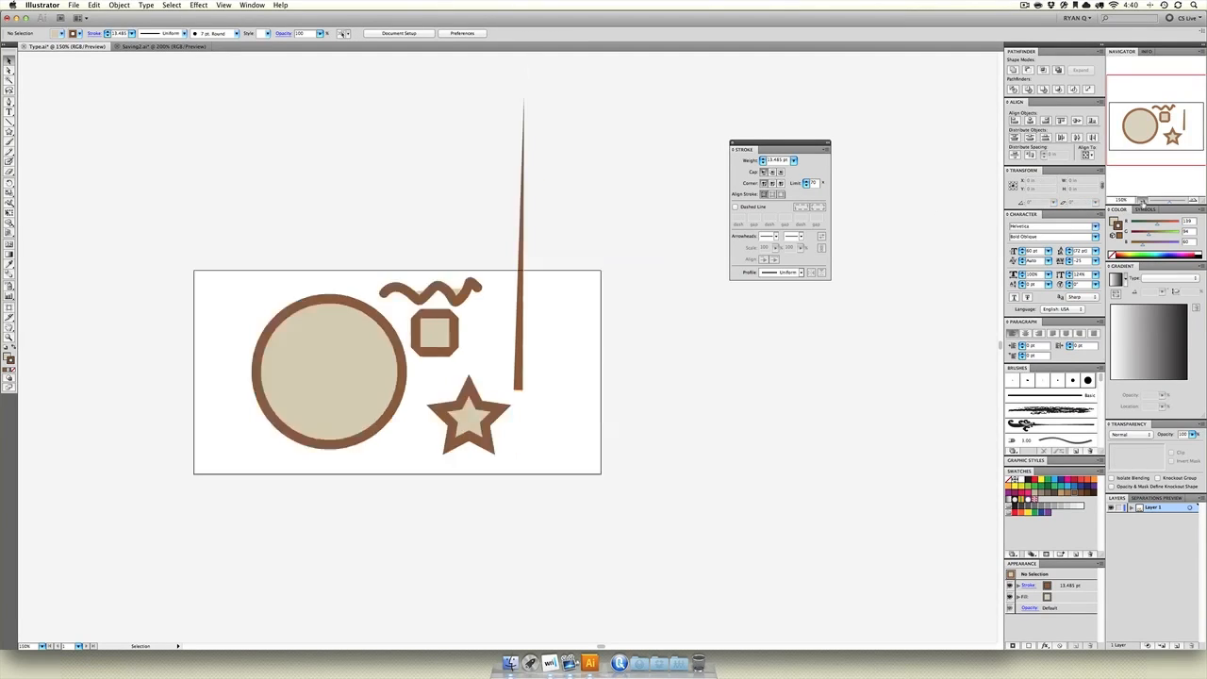
pyautogui.moveTo(539, 334); pyautogui.dragTo(484, 363)
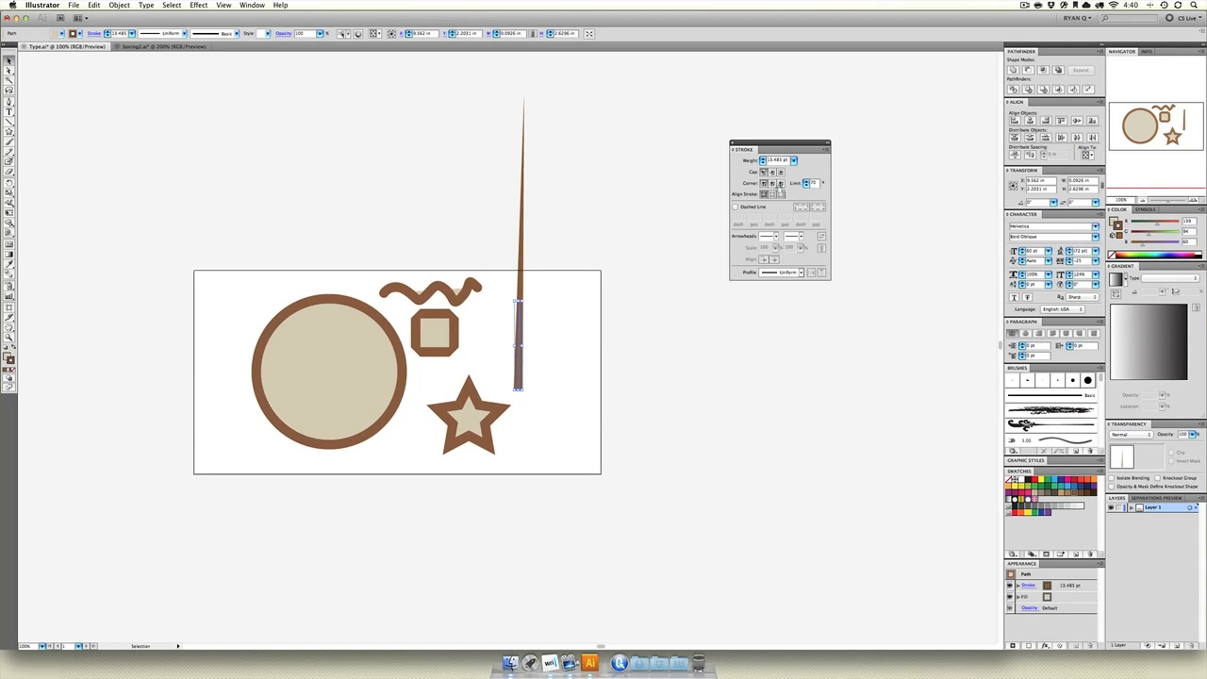
pyautogui.click(772, 184)
pyautogui.click(597, 275)
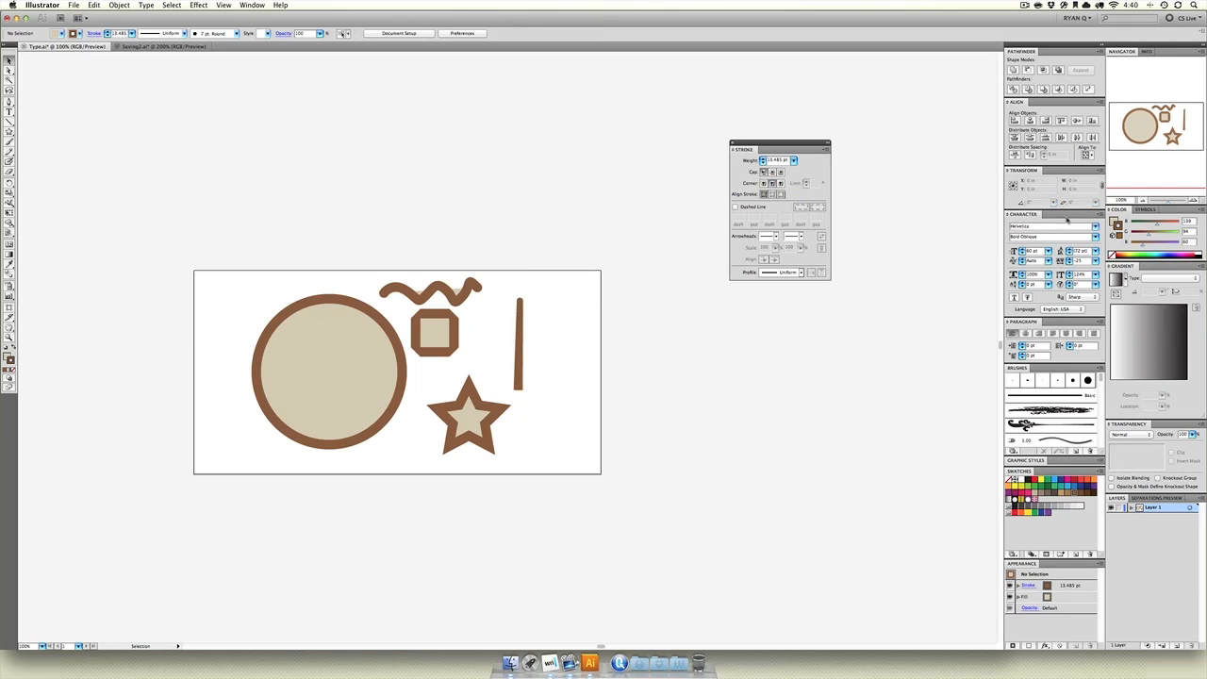
# Step: Select the narrow V path beside the square and delete it
pyautogui.click(1192, 200)
pyautogui.click(1192, 199)
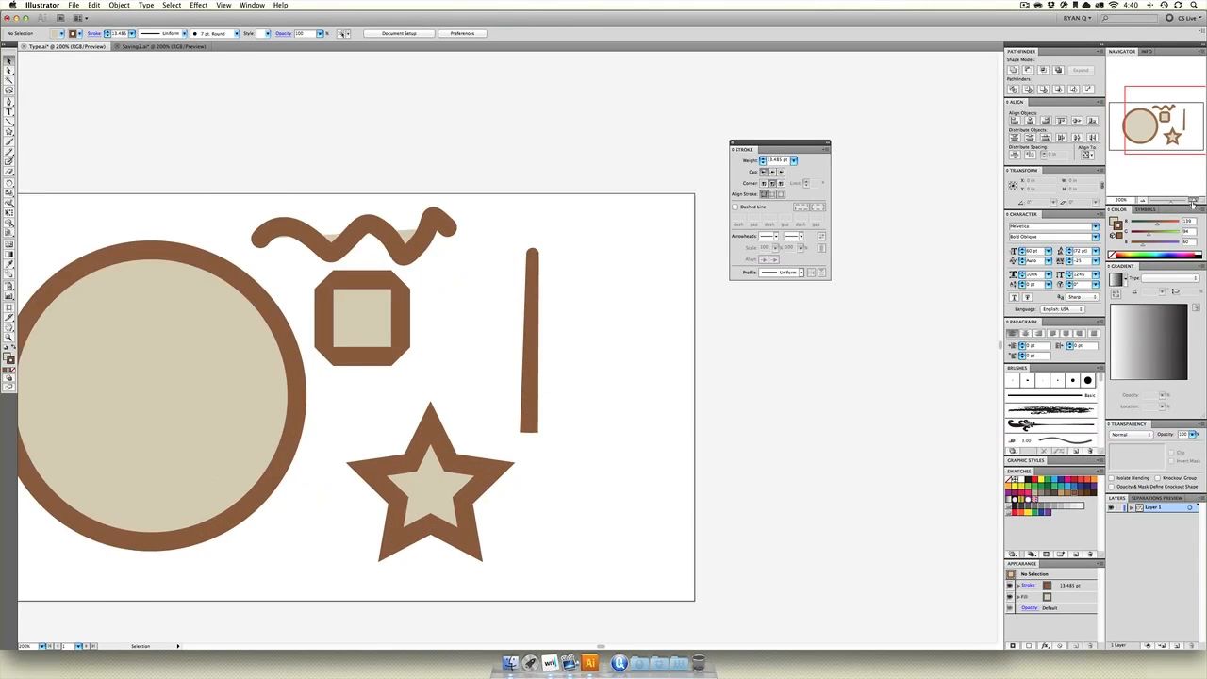
pyautogui.click(1192, 200)
pyautogui.moveTo(592, 161); pyautogui.dragTo(500, 287)
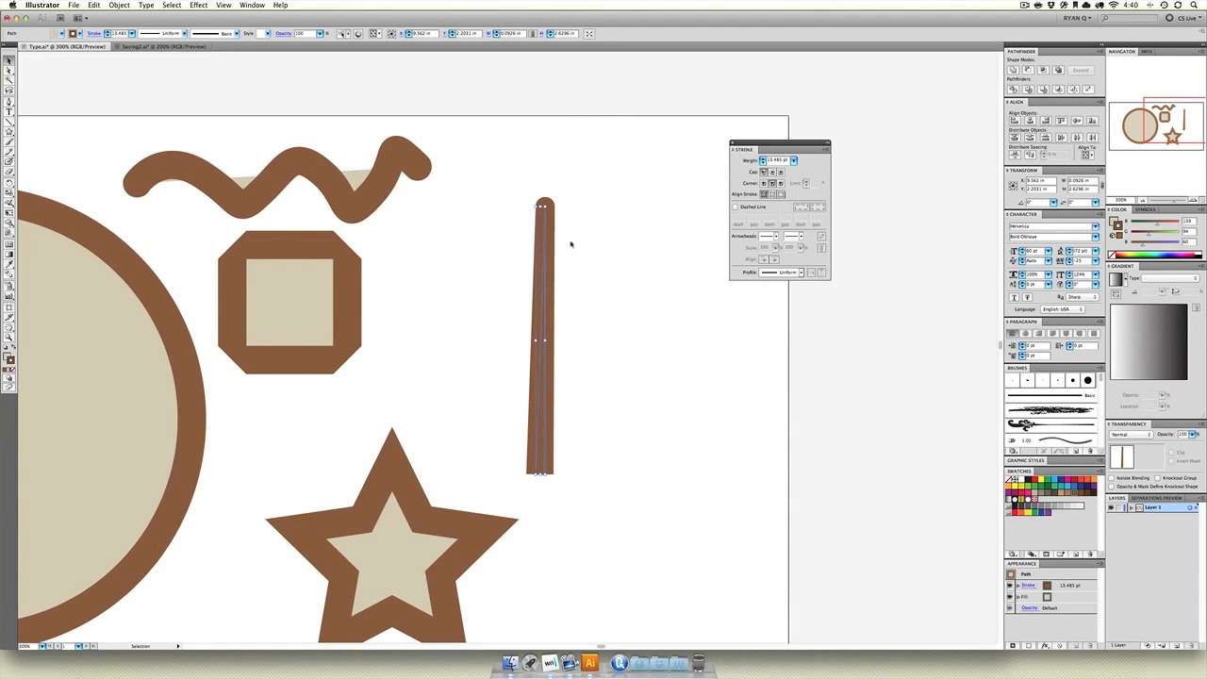
pyautogui.press('Delete')
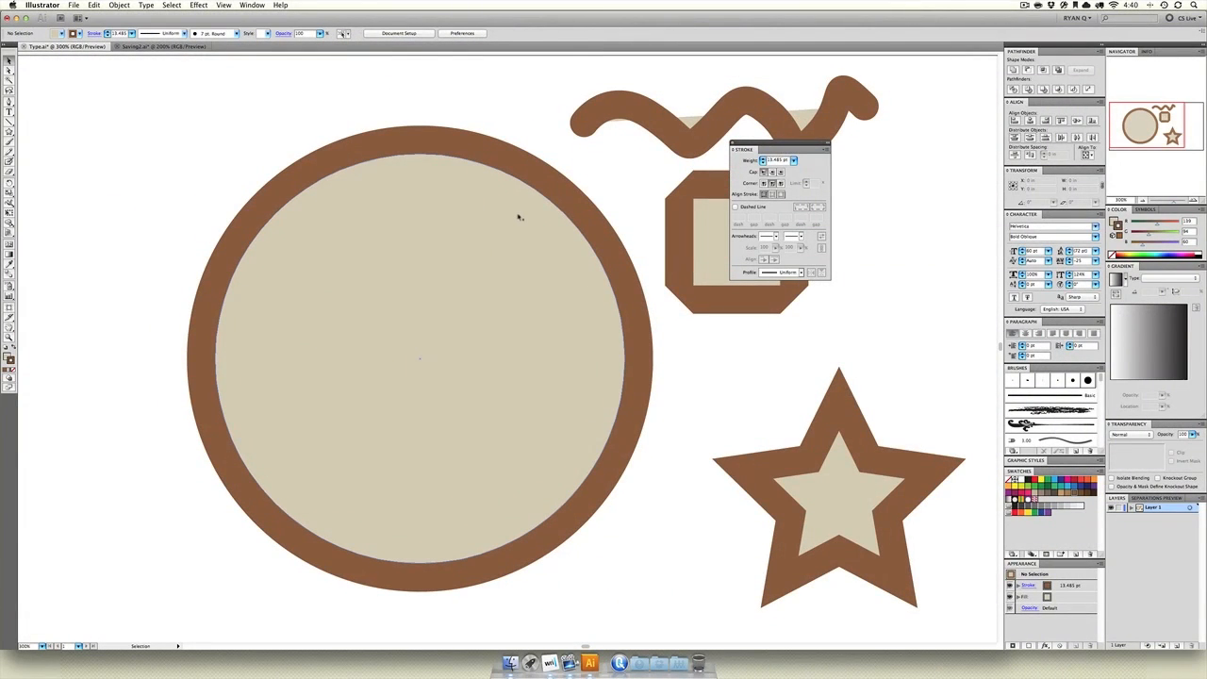
# Step: Turn the large circle's stroke into a dashed line with 12 pt dashes, and reduce its weight to 5 pt
pyautogui.click(518, 218)
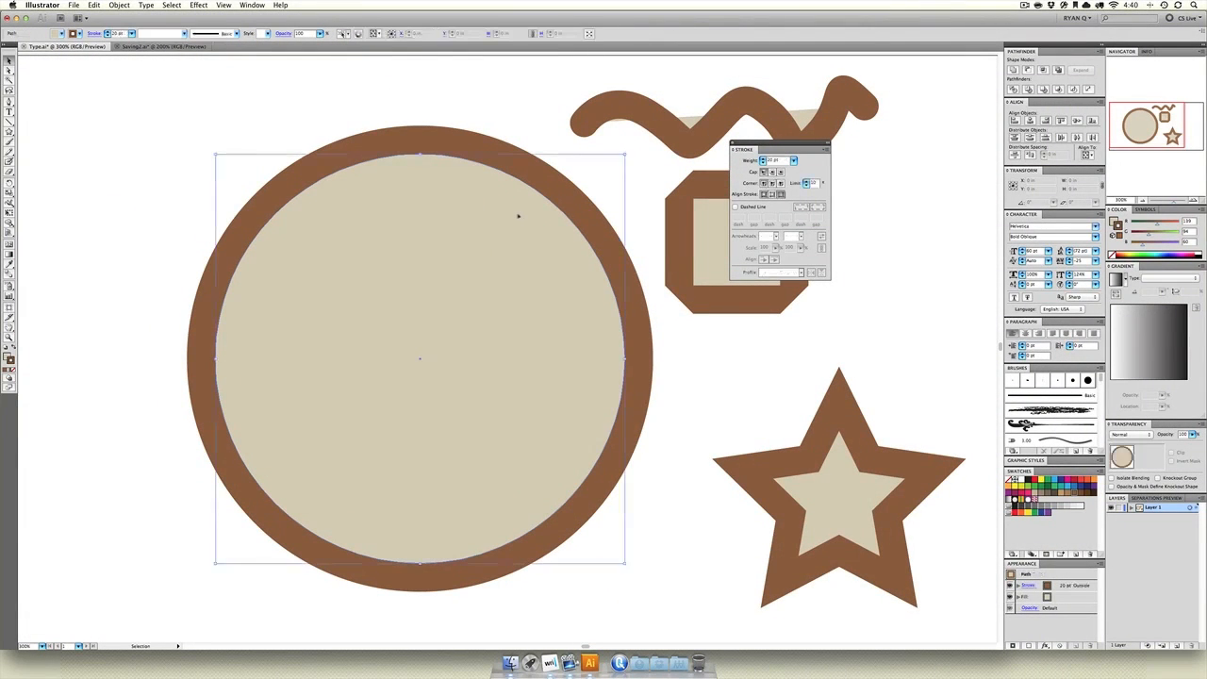
pyautogui.moveTo(520, 216); pyautogui.dragTo(396, 230)
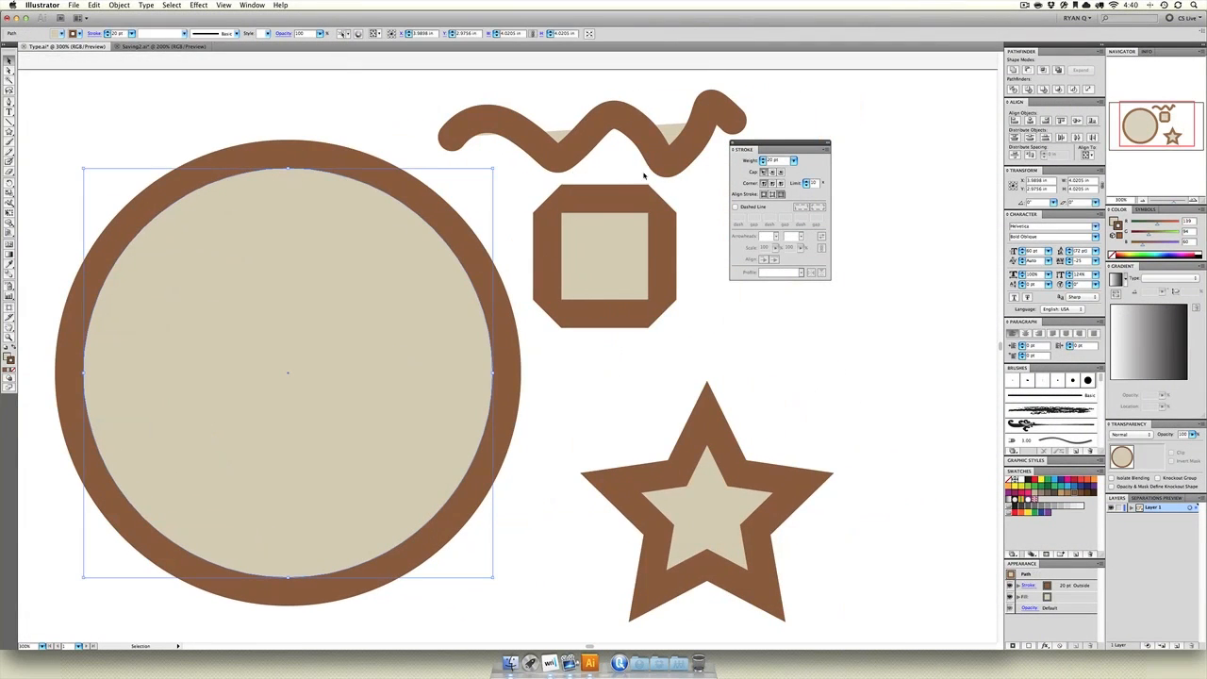
pyautogui.click(734, 207)
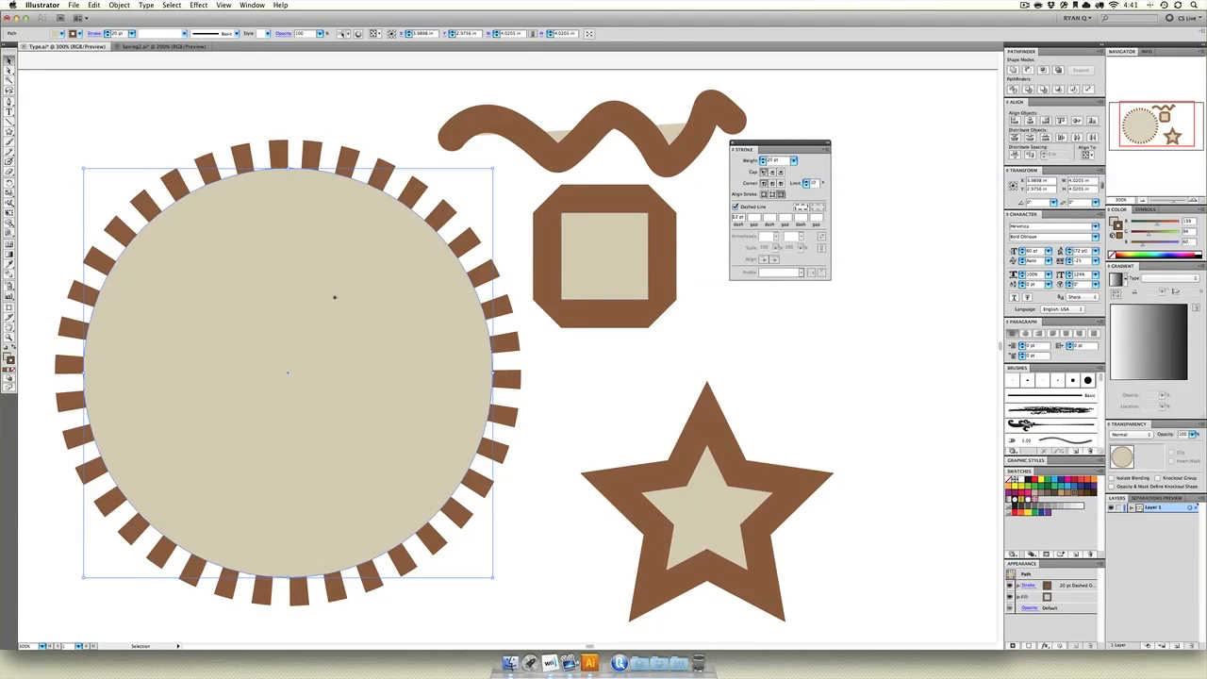
pyautogui.click(793, 162)
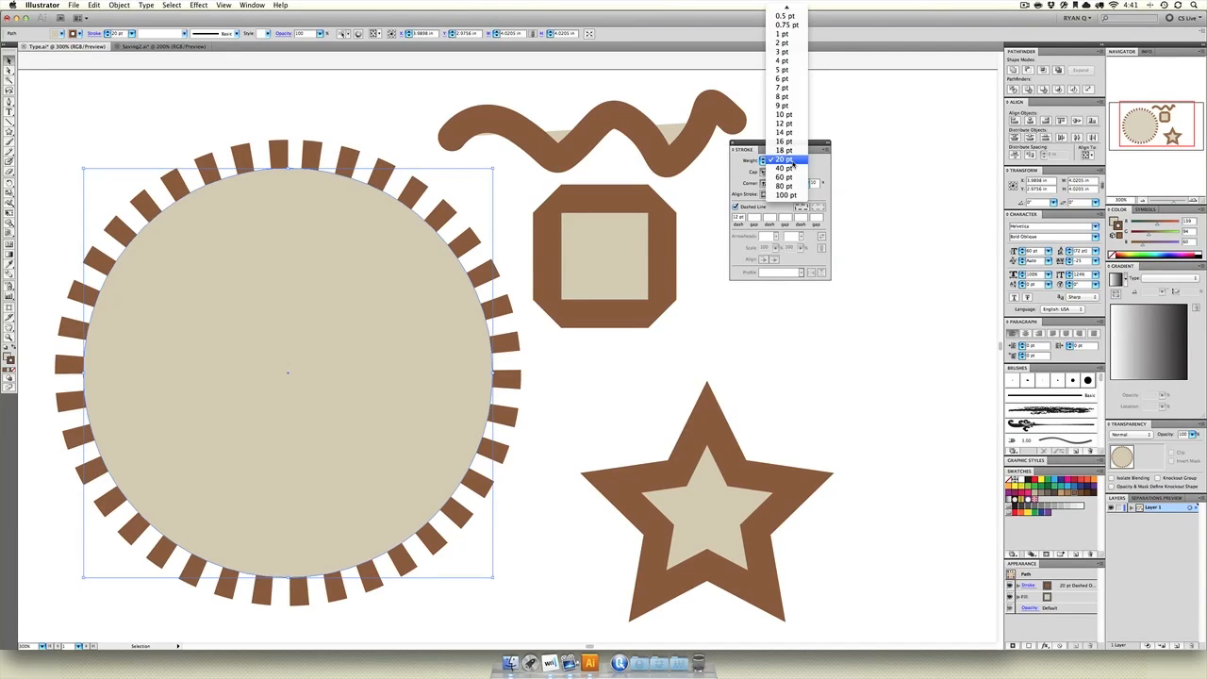
pyautogui.click(784, 70)
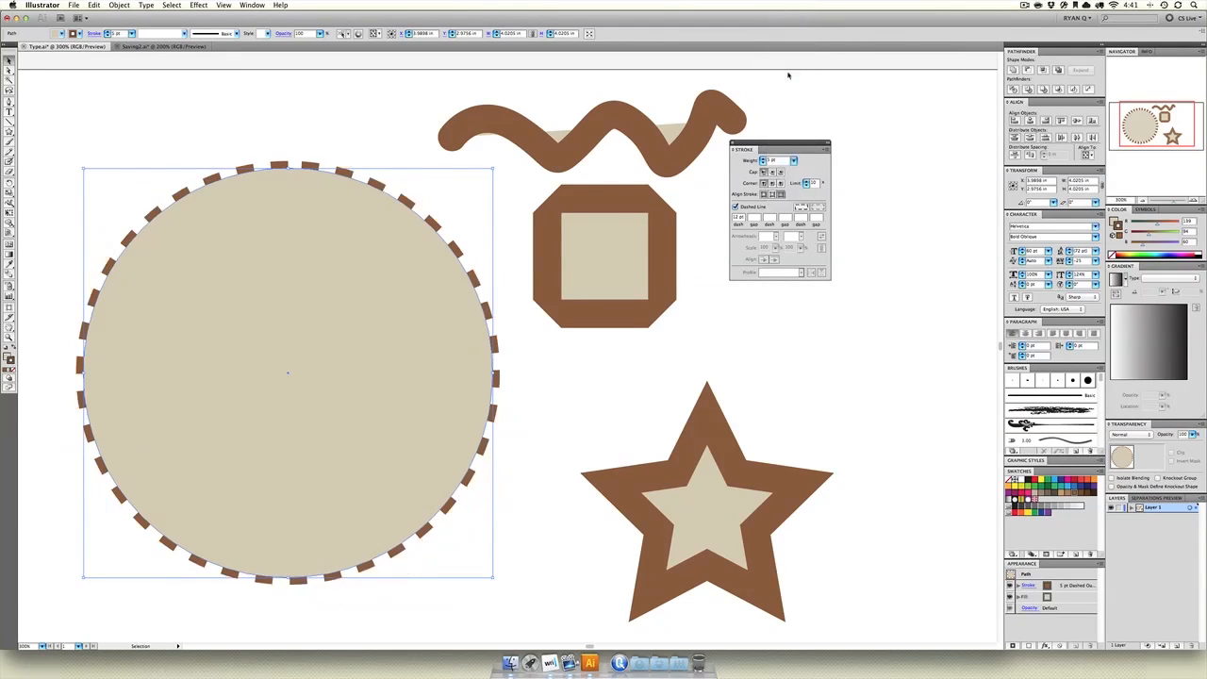
pyautogui.click(271, 142)
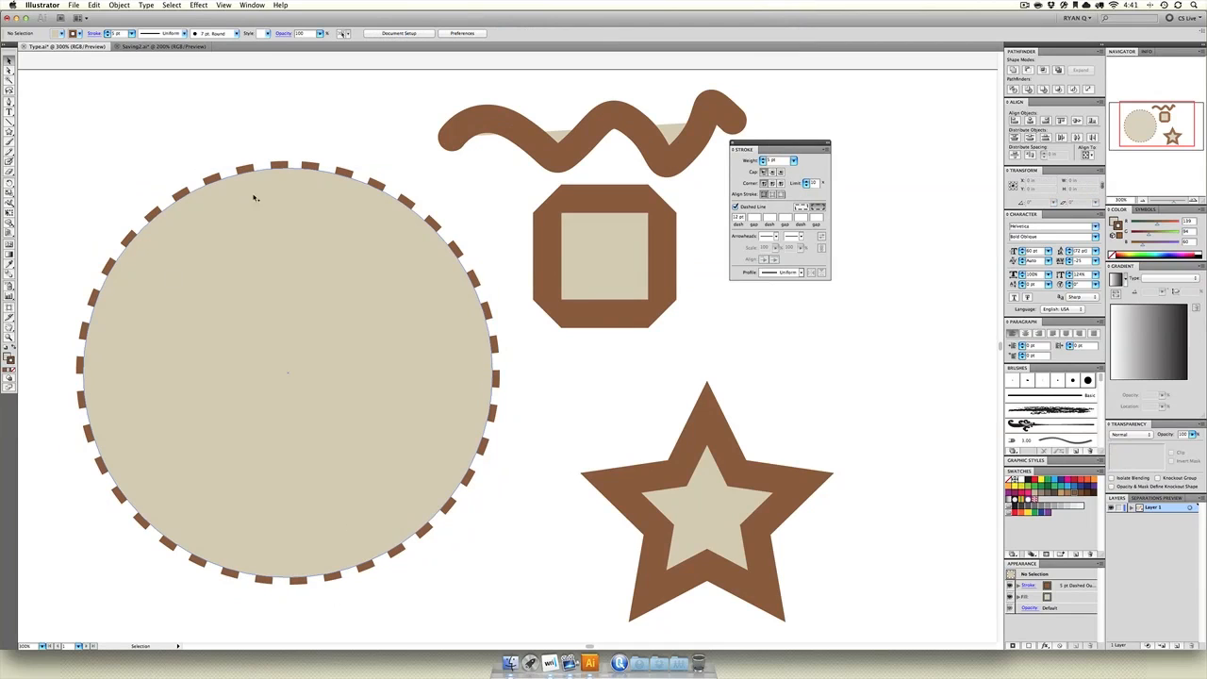
# Step: Try the circle's dashed stroke aligned to the inside of the path, and settle on center alignment
pyautogui.click(240, 272)
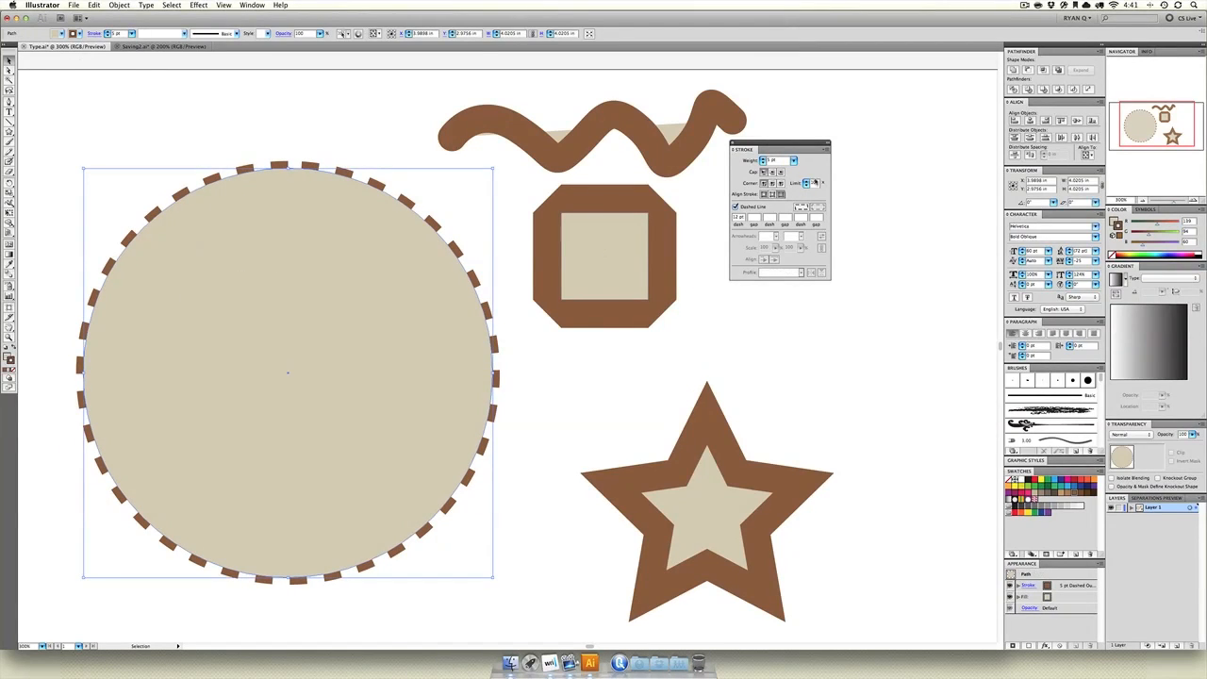
pyautogui.click(770, 193)
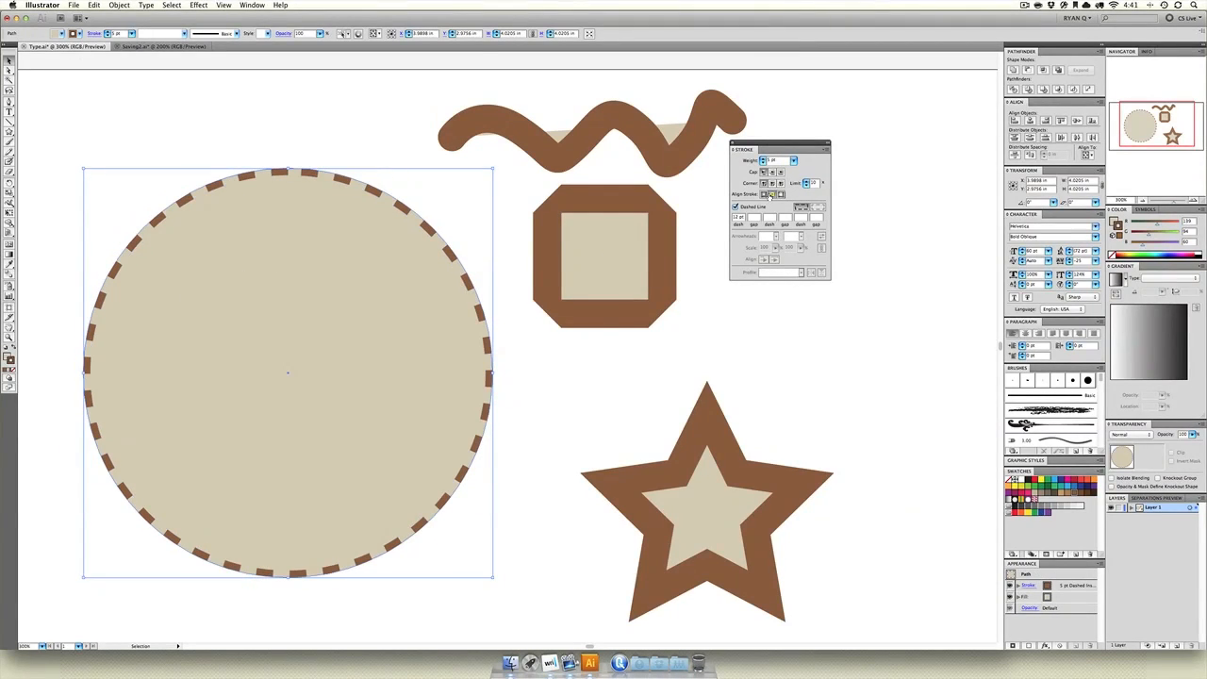
pyautogui.click(764, 193)
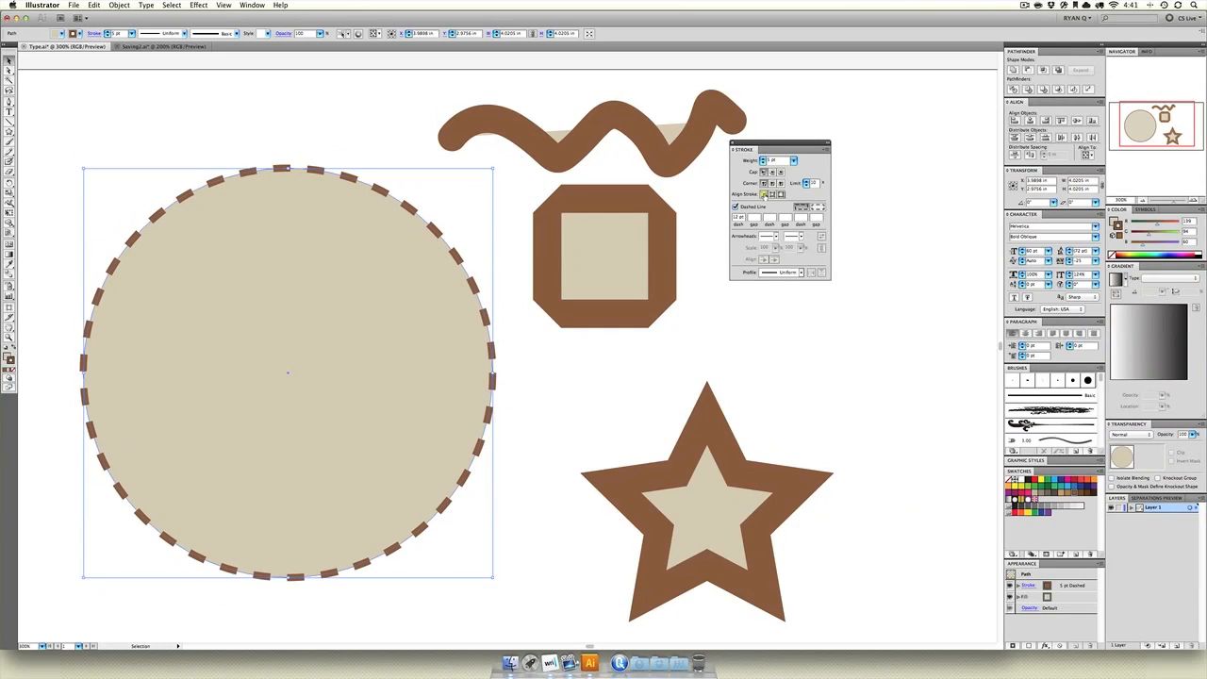
pyautogui.click(602, 392)
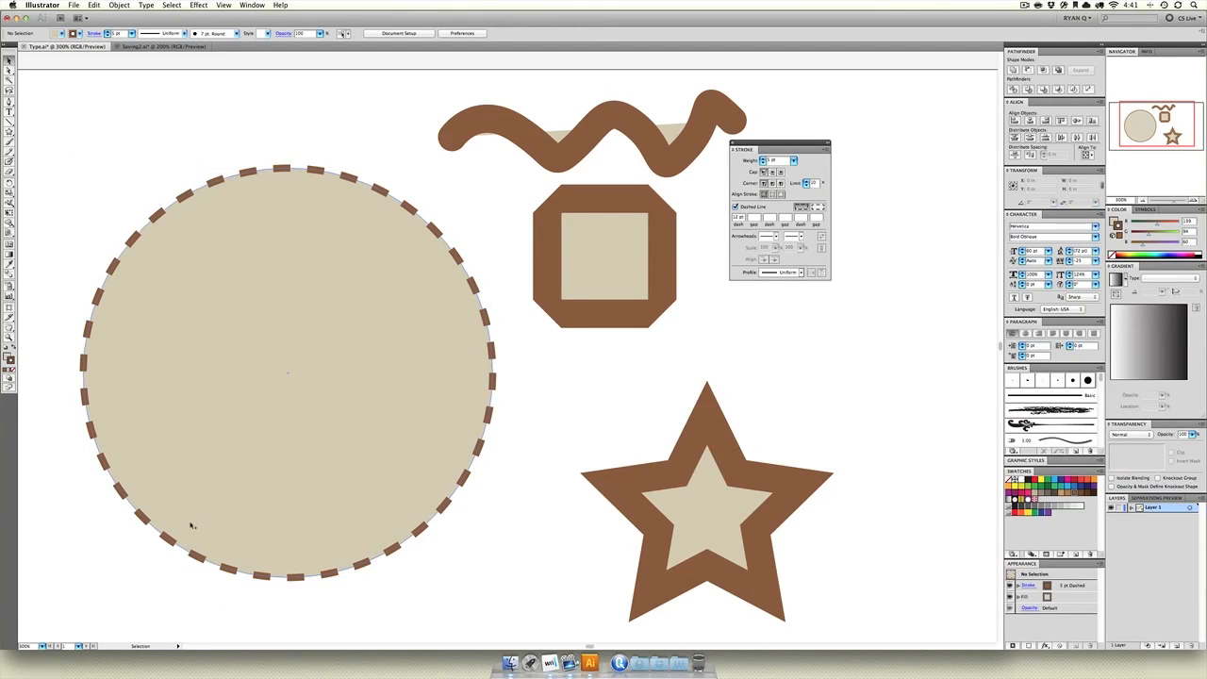
# Step: Reduce the square's stroke weight to 6 pt and turn it into a dashed line with 12 pt dashes
pyautogui.click(471, 345)
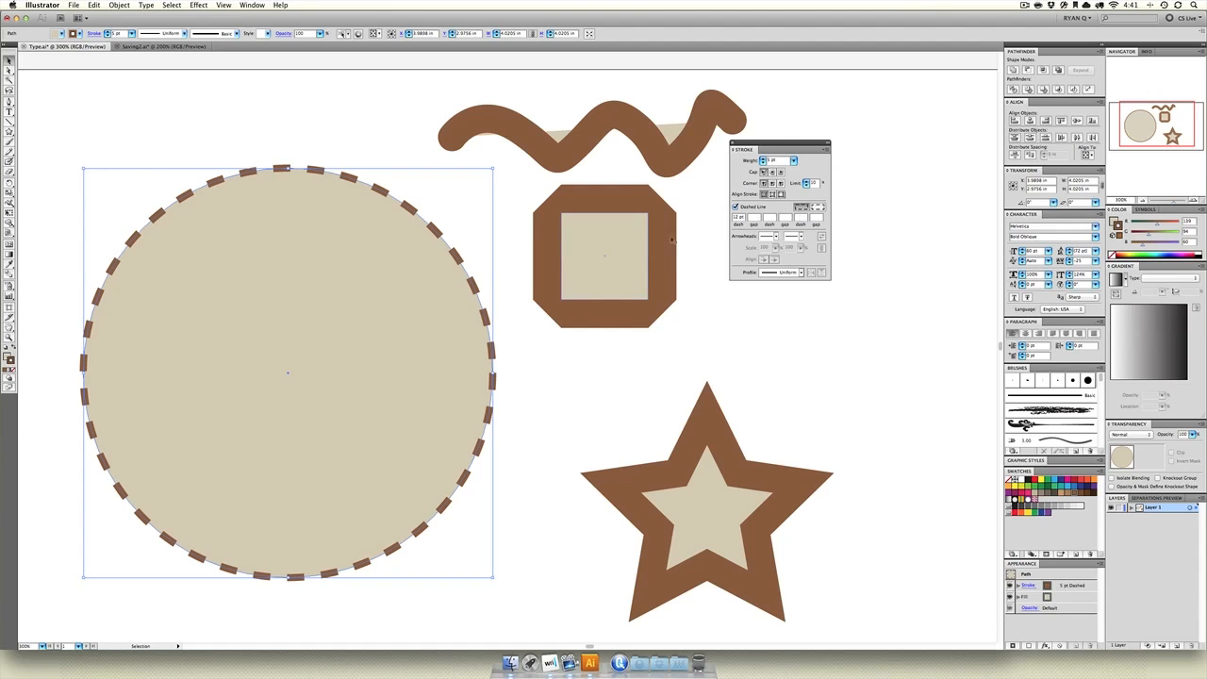
pyautogui.hscroll(5, 666, 245)
pyautogui.click(436, 246)
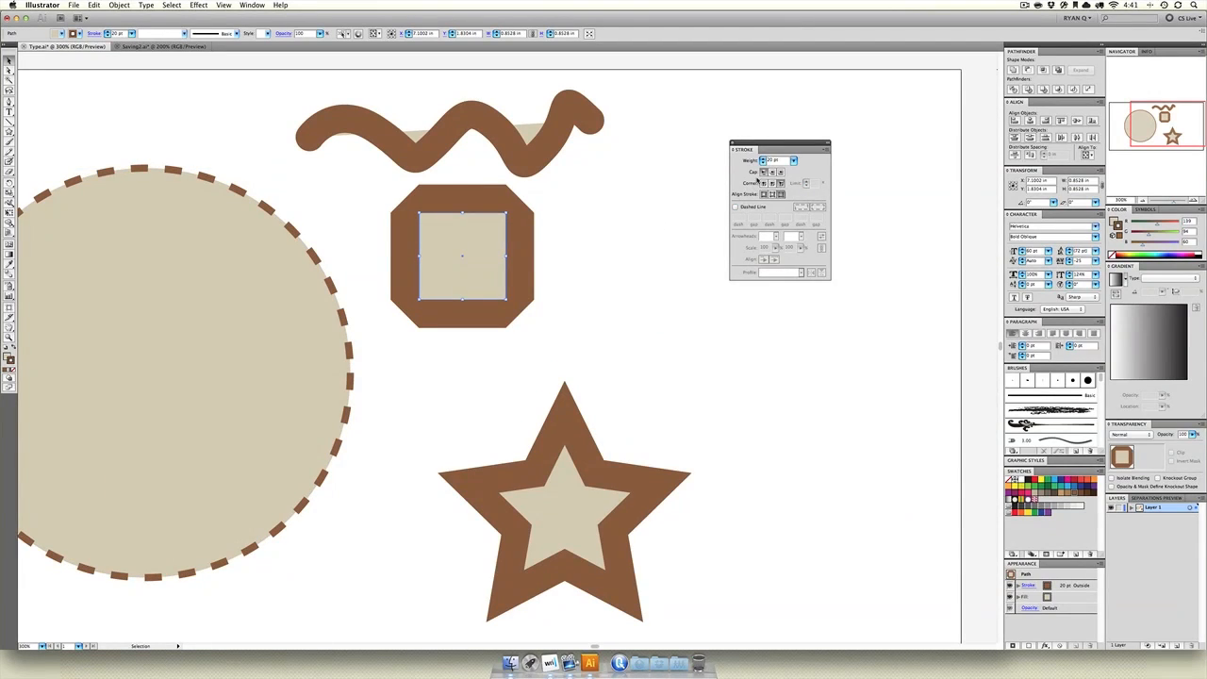
pyautogui.click(793, 160)
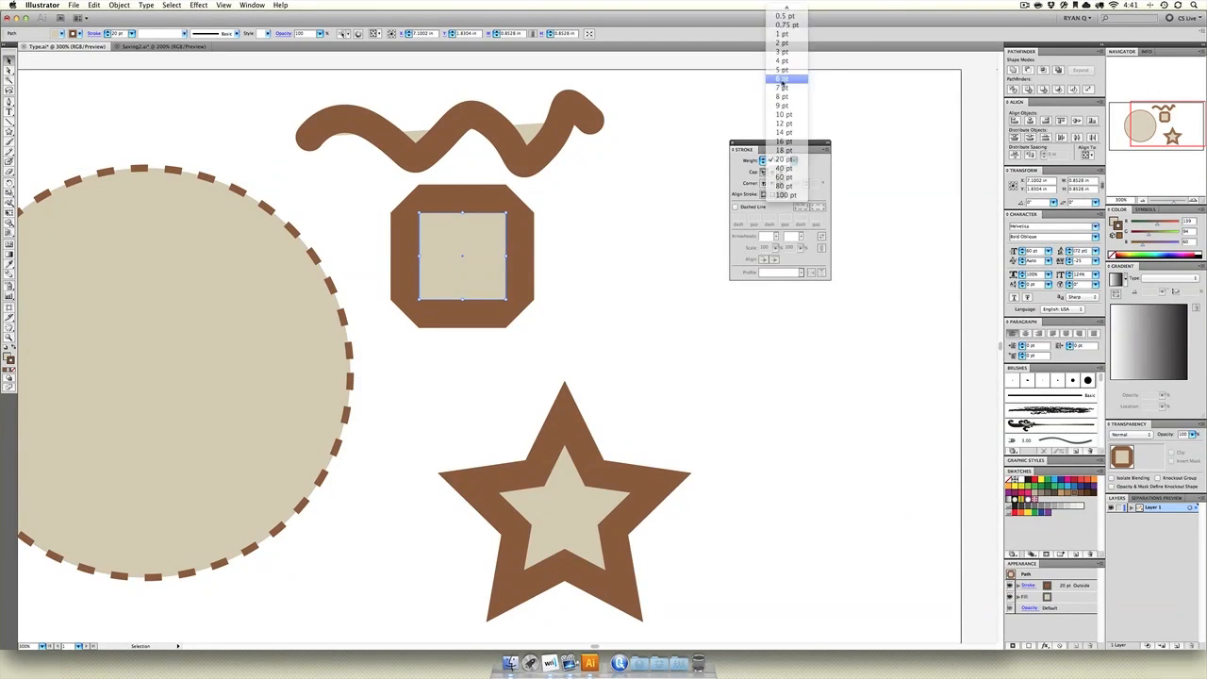
pyautogui.click(787, 85)
pyautogui.click(735, 206)
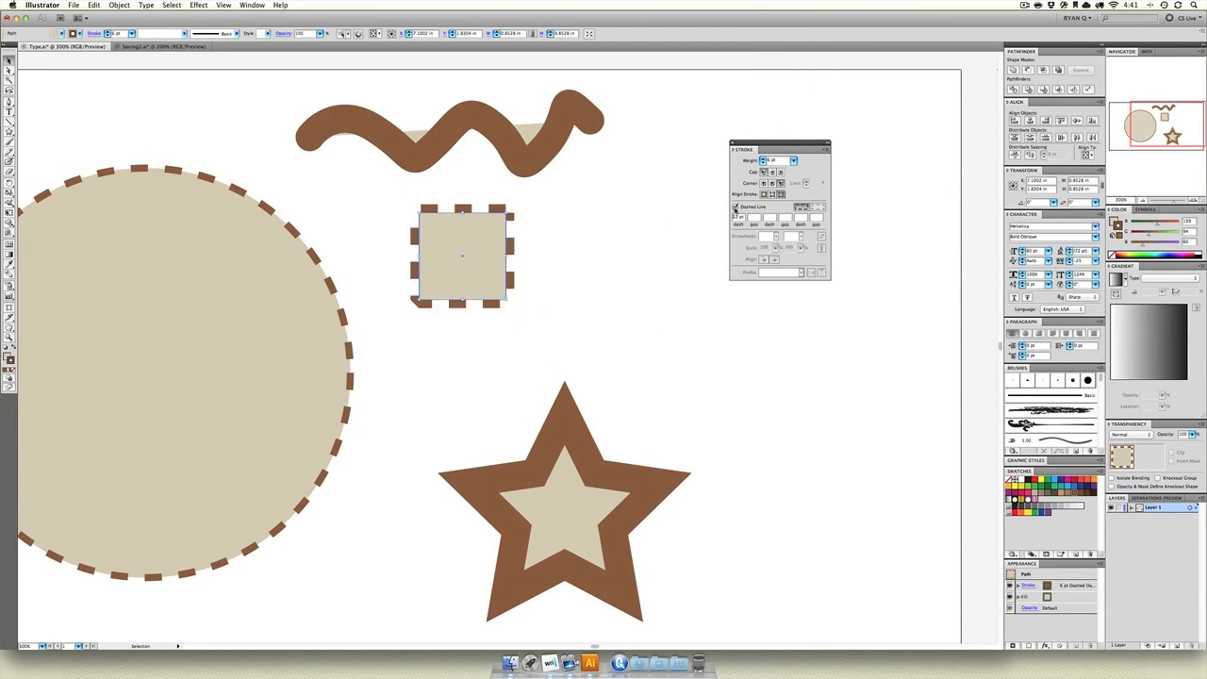
# Step: Configure the square's dashed stroke with miter joins, center alignment and dashes aligned to corners and path ends
pyautogui.click(764, 183)
pyautogui.click(763, 194)
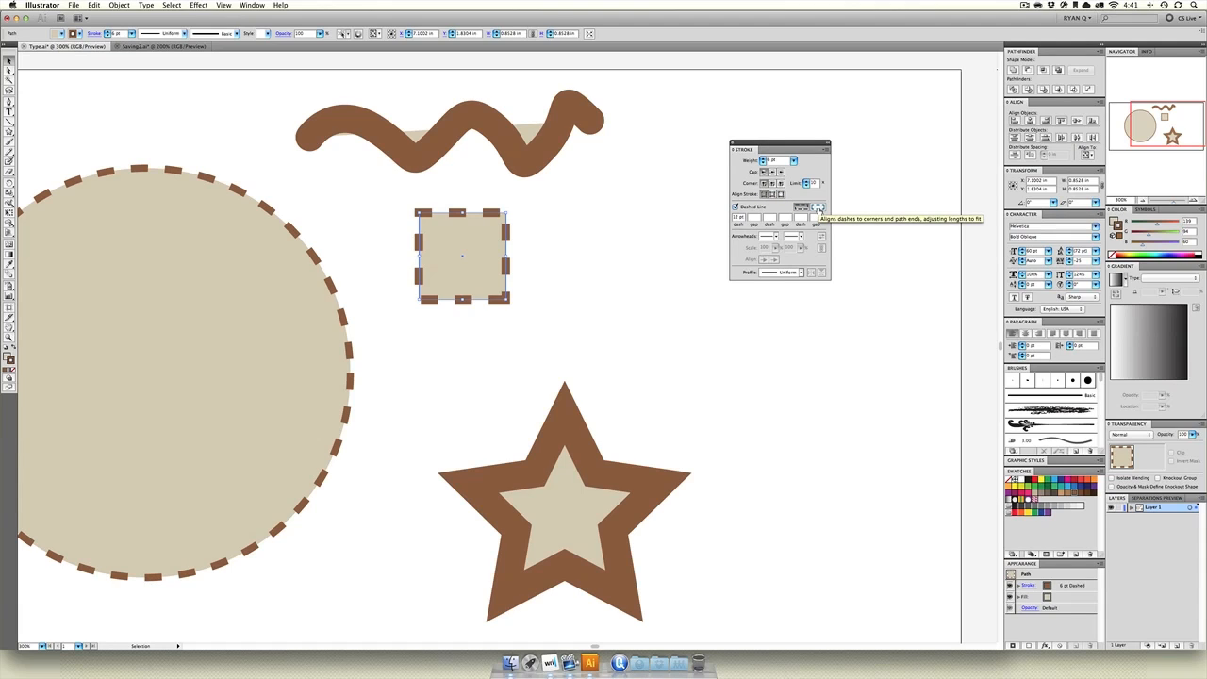
pyautogui.click(818, 208)
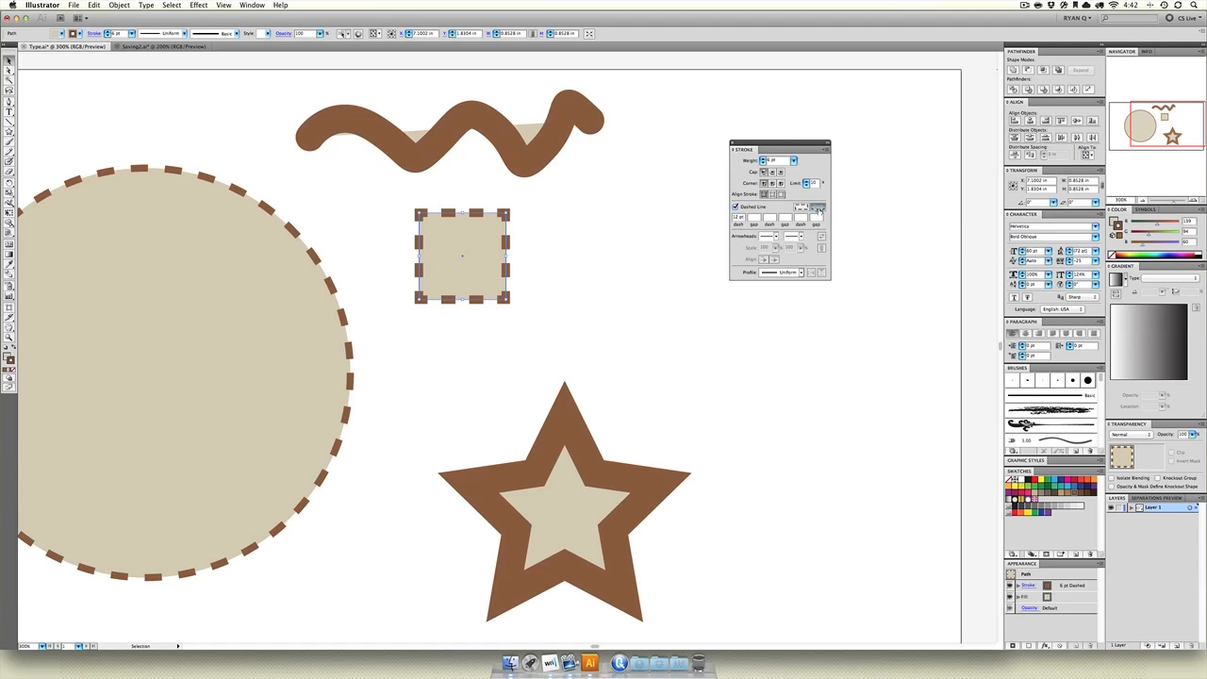
pyautogui.click(520, 294)
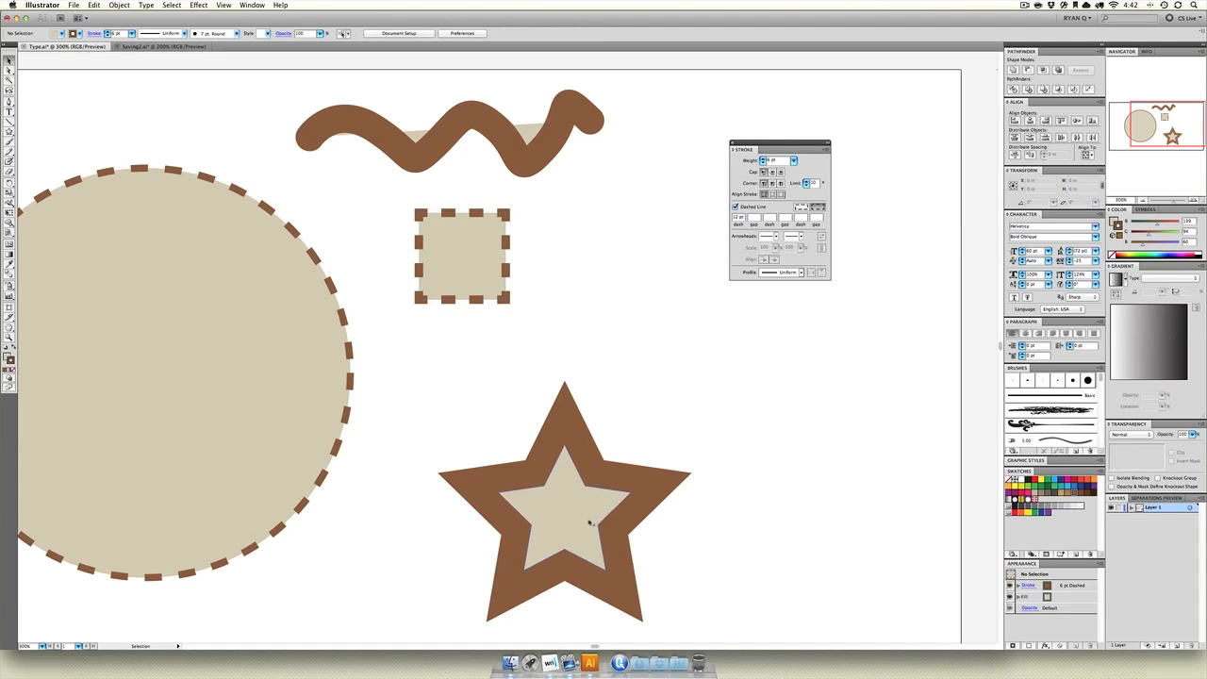
# Step: Move the star up closer to the square and copy the square's dashed stroke appearance onto it with the Eyedropper
pyautogui.moveTo(591, 521); pyautogui.dragTo(595, 417)
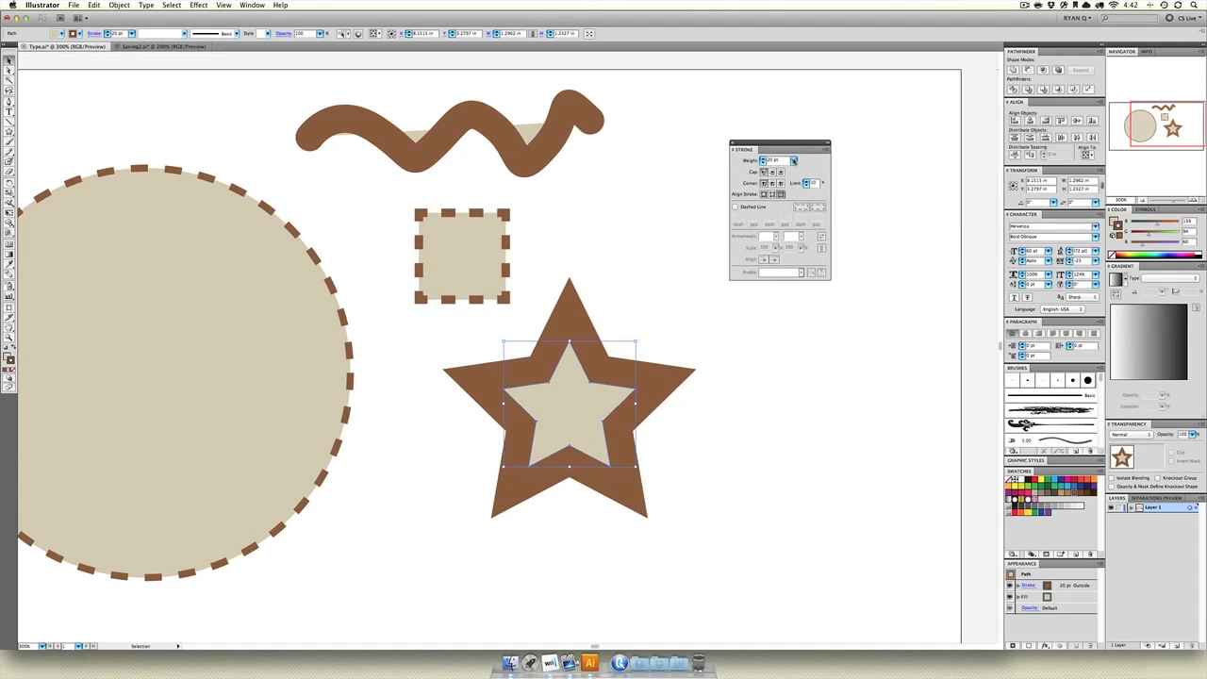
pyautogui.press('i')
pyautogui.click(419, 236)
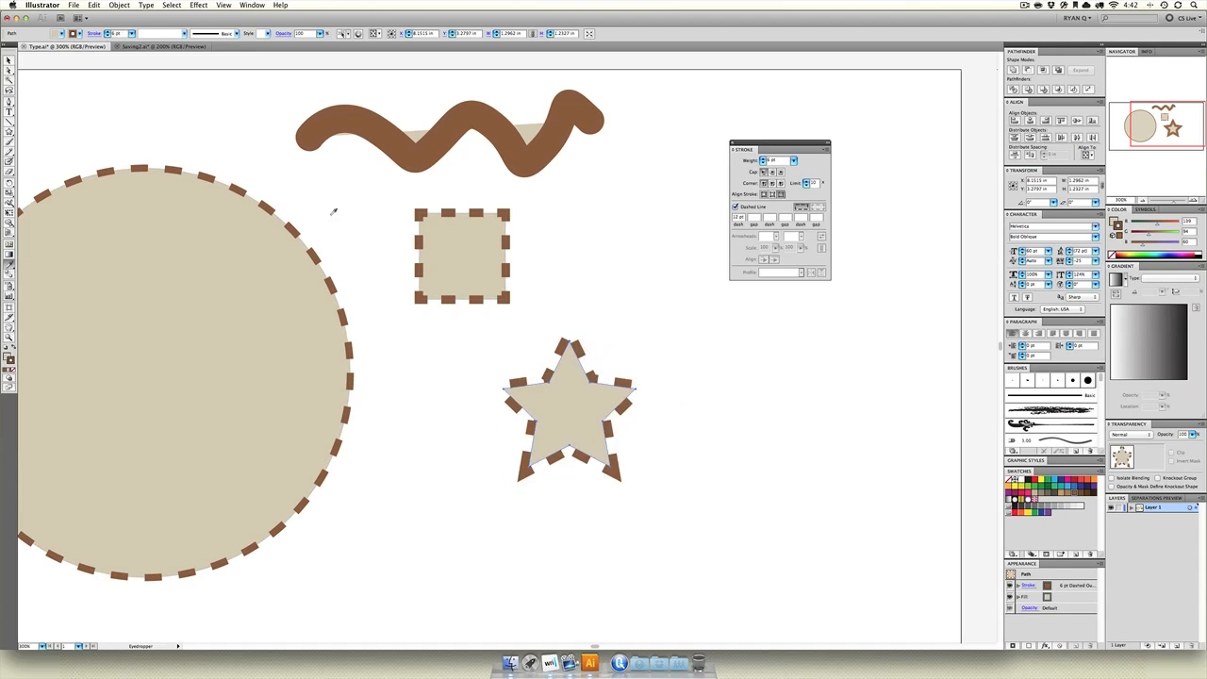
pyautogui.press('v')
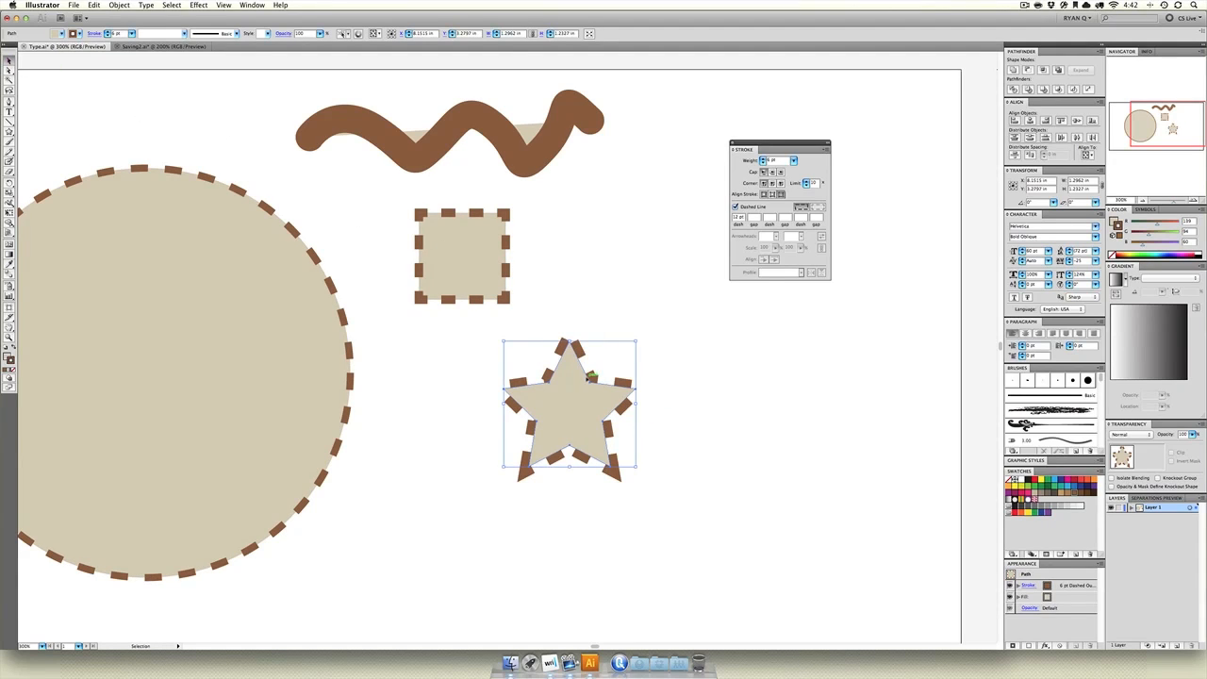
# Step: Center the star's dashed stroke on its path and align the dashes to corners and path ends
pyautogui.click(764, 194)
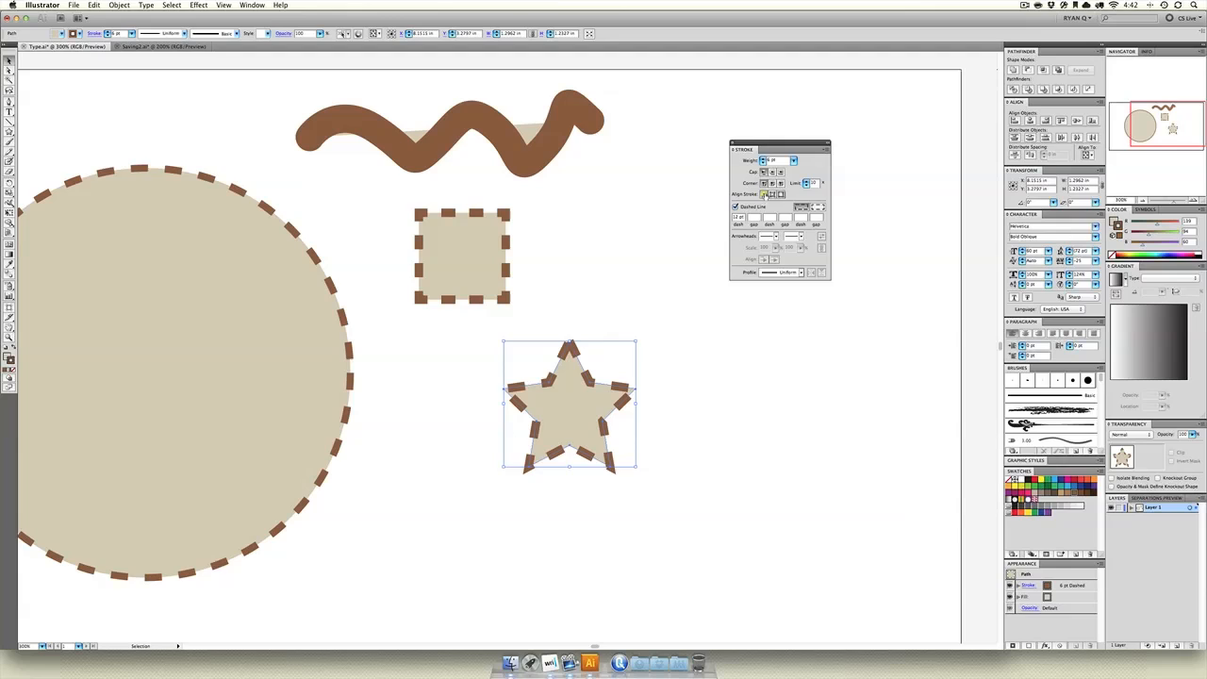
pyautogui.click(817, 207)
pyautogui.click(713, 372)
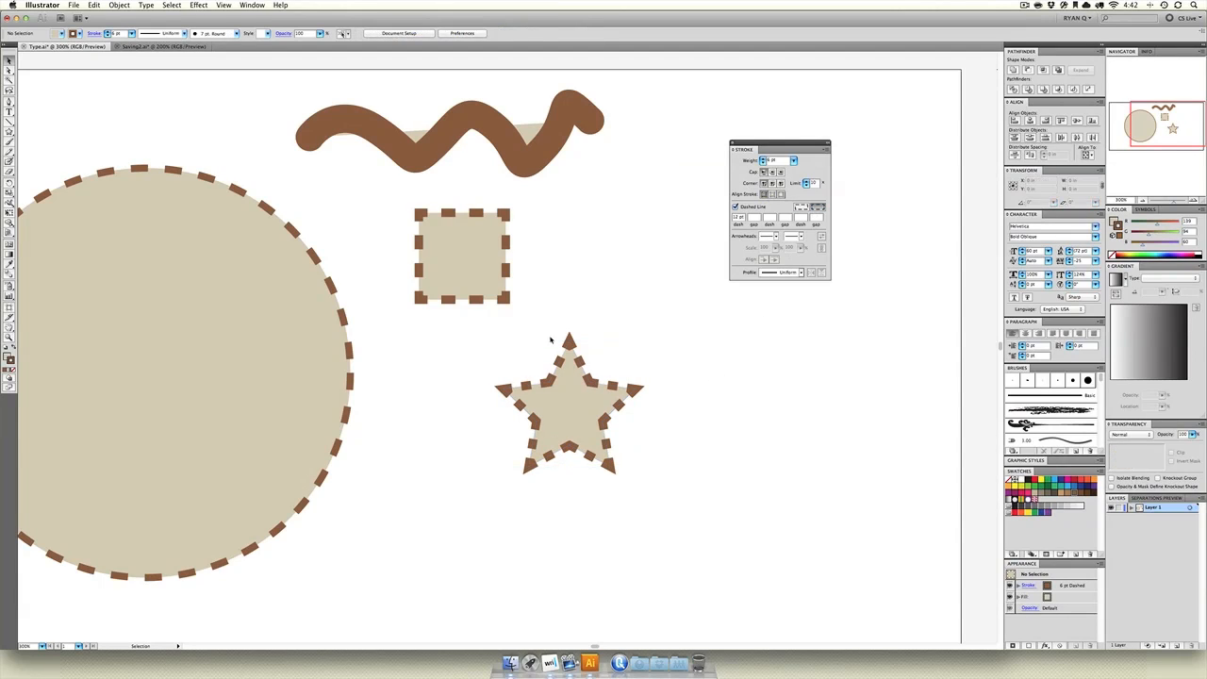
# Step: Set the large circle's dash length to 30 pt and its stroke weight to 12 pt
pyautogui.moveTo(444, 451); pyautogui.dragTo(566, 469)
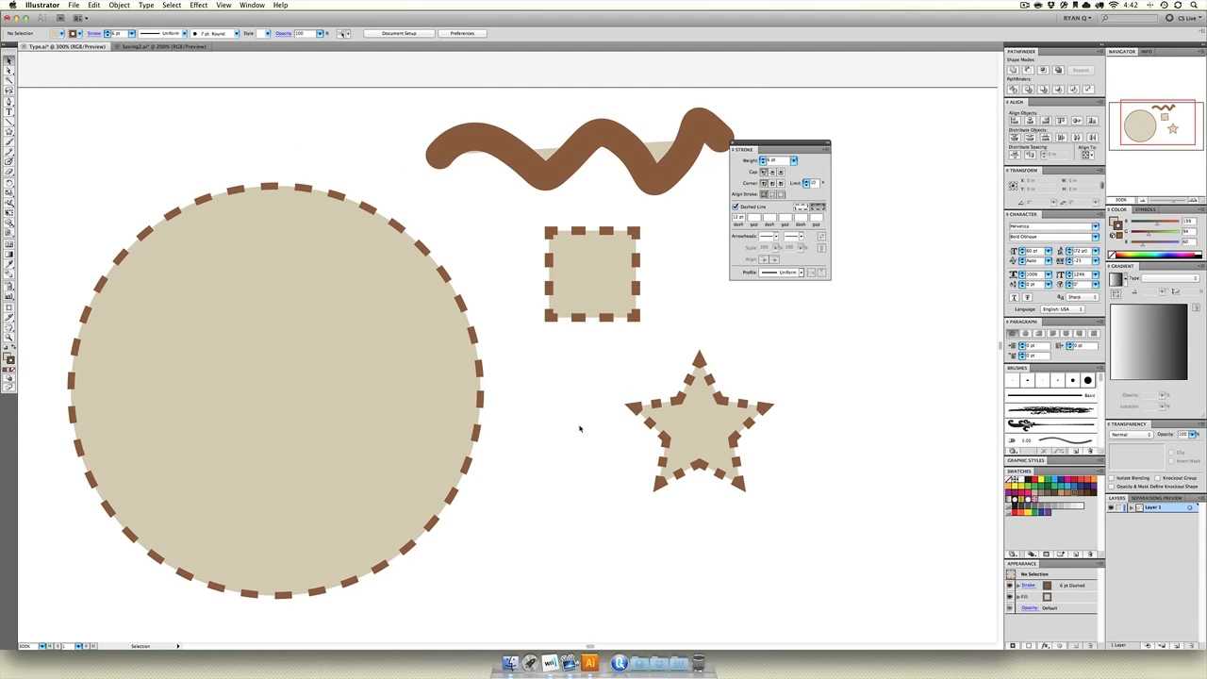
pyautogui.click(439, 398)
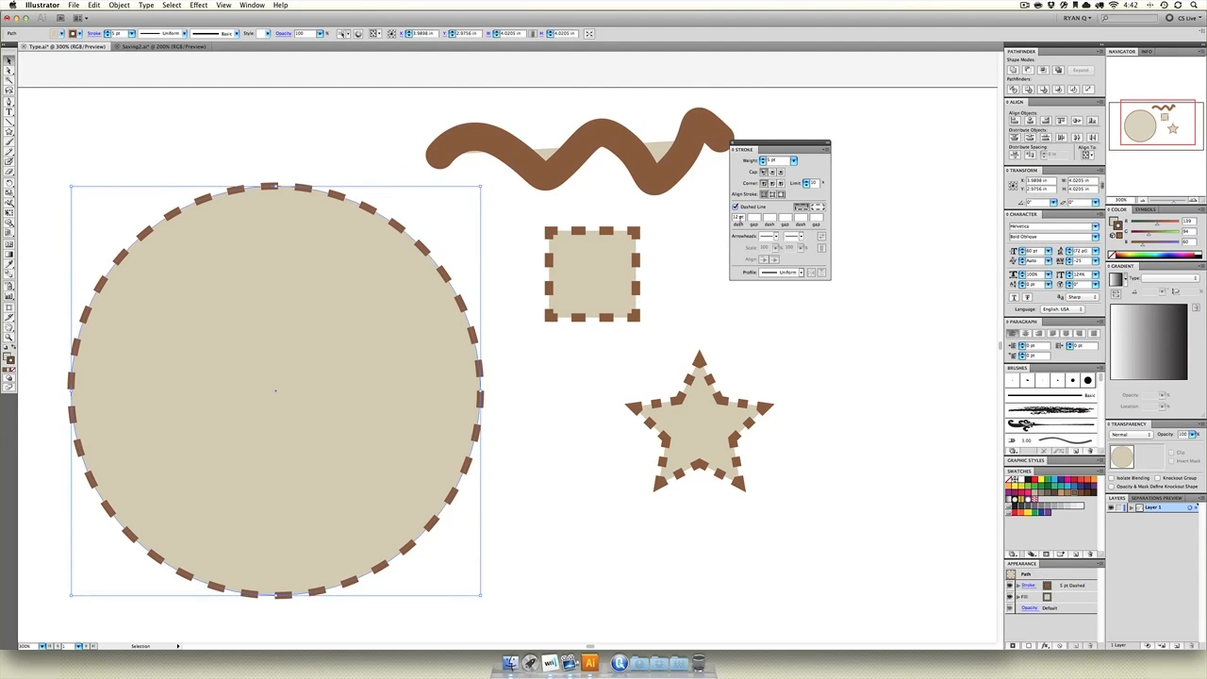
pyautogui.click(740, 218)
pyautogui.hotkey('shift', 'Up')
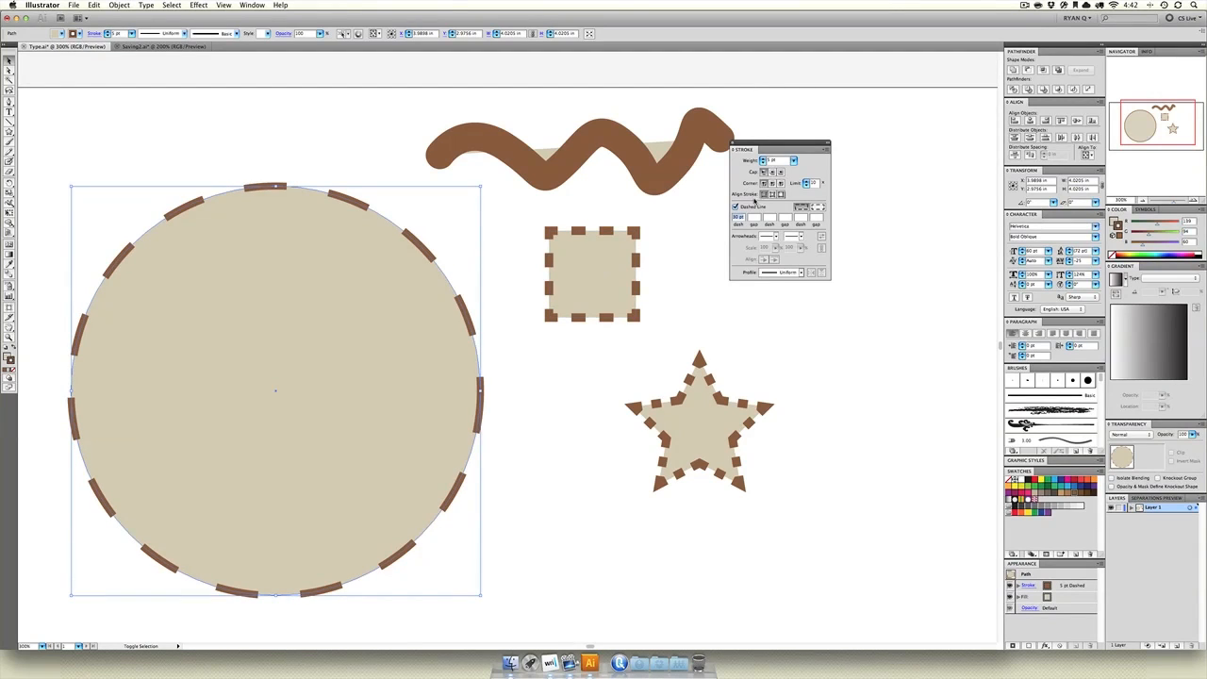
pyautogui.click(784, 161)
pyautogui.press('Up')
pyautogui.press('Up')
pyautogui.press('Up')
pyautogui.press('Up')
pyautogui.press('Up')
pyautogui.press('Up')
pyautogui.press('Up')
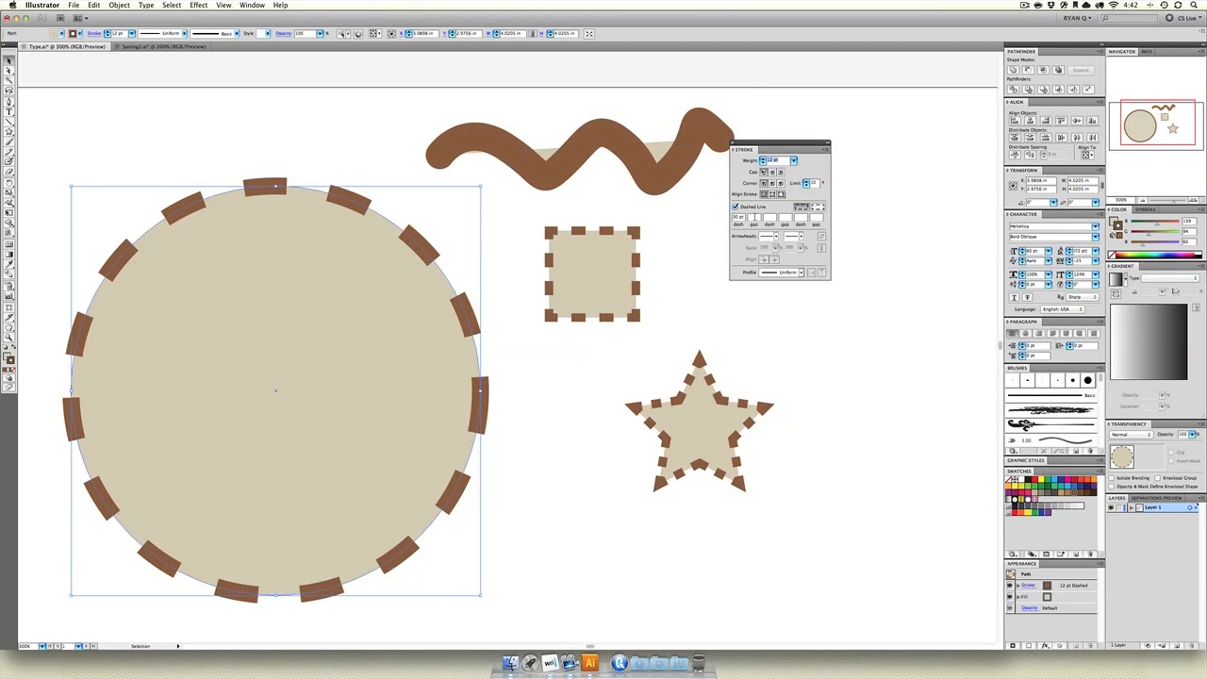
# Step: Extend the circle's dash pattern with a 20 pt gap, a 40 pt dash, a 10 pt gap and a 60 pt dash
pyautogui.click(754, 217)
pyautogui.write('20')
pyautogui.press('Tab')
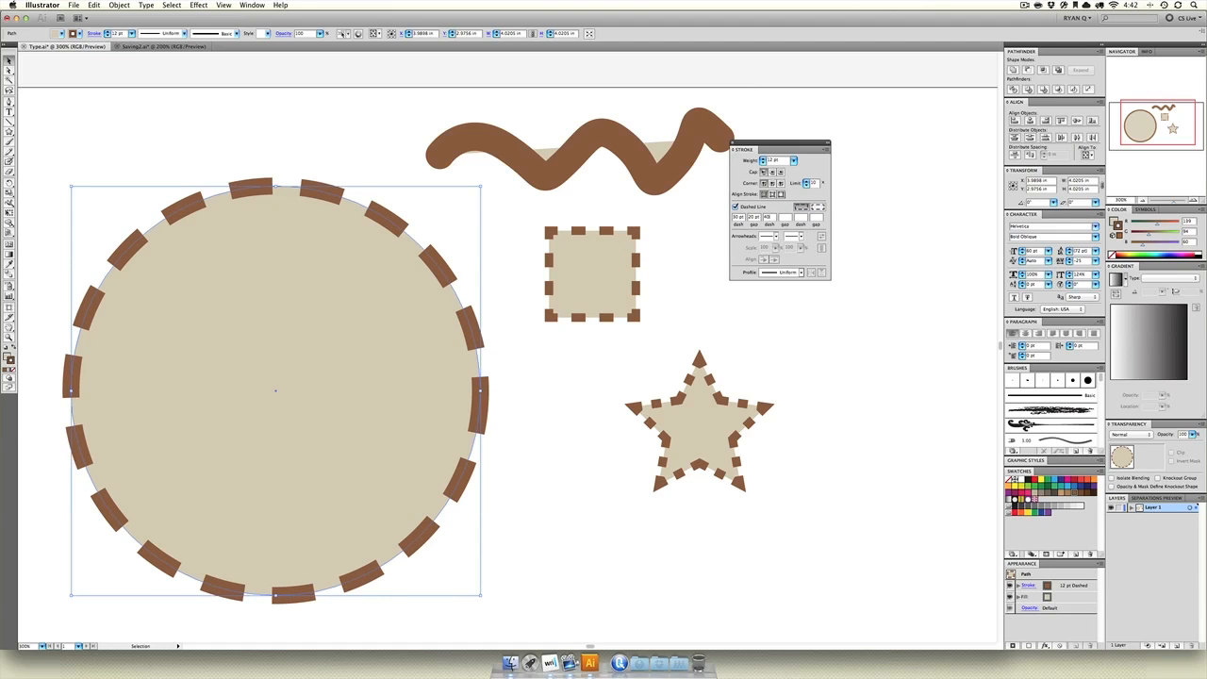
pyautogui.write('40')
pyautogui.press('Tab')
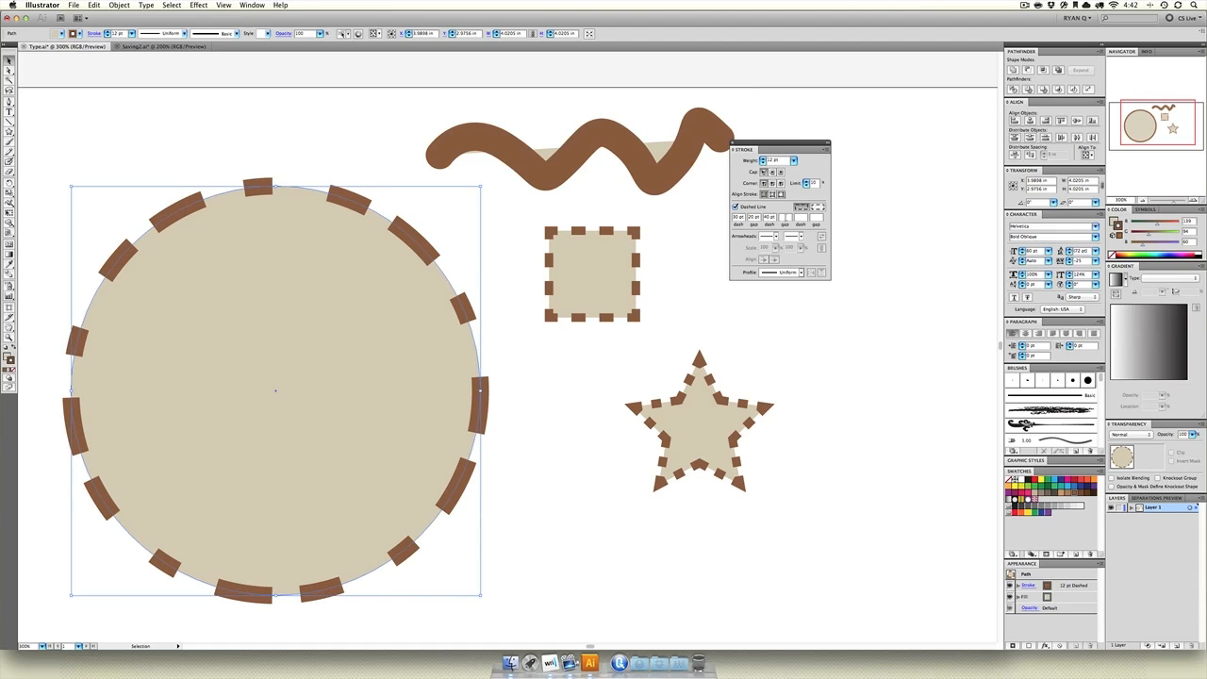
pyautogui.write('10')
pyautogui.press('Tab')
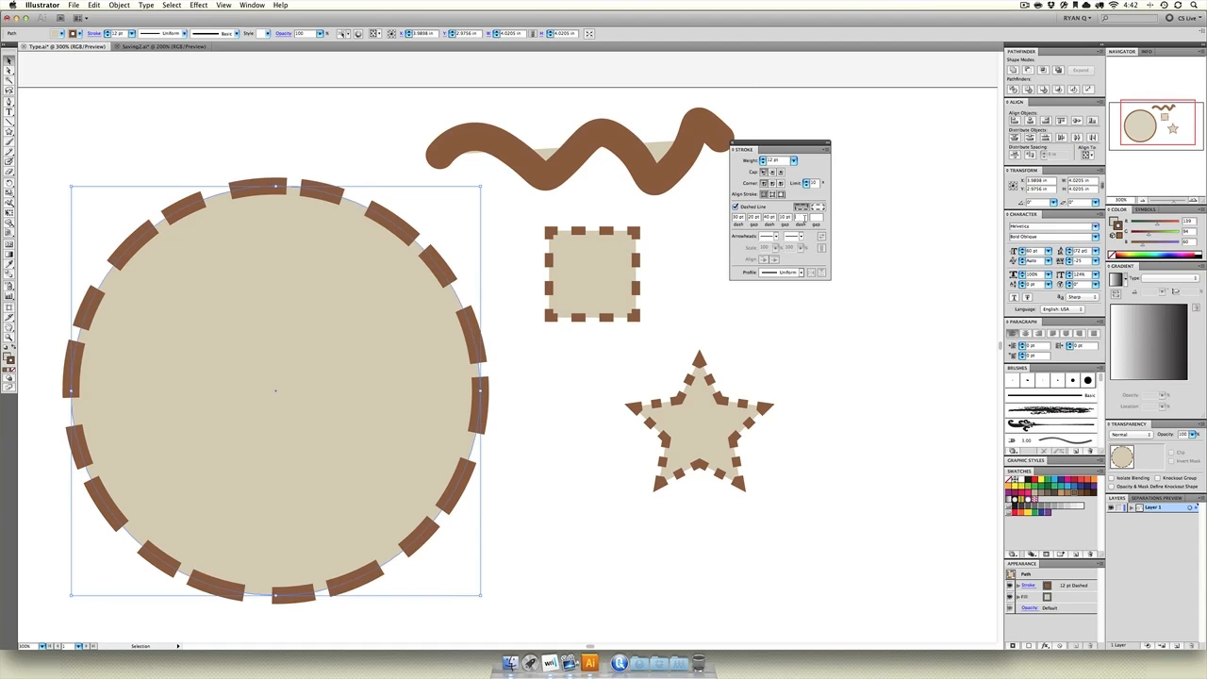
pyautogui.press('Tab')
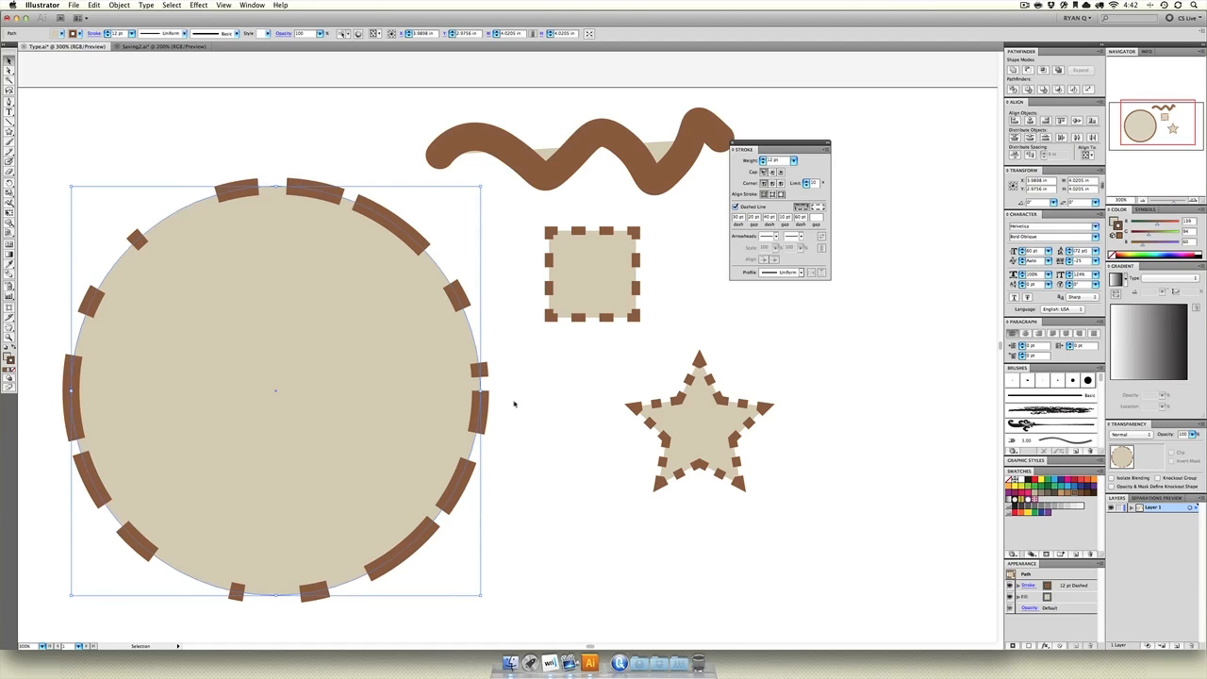
pyautogui.click(513, 404)
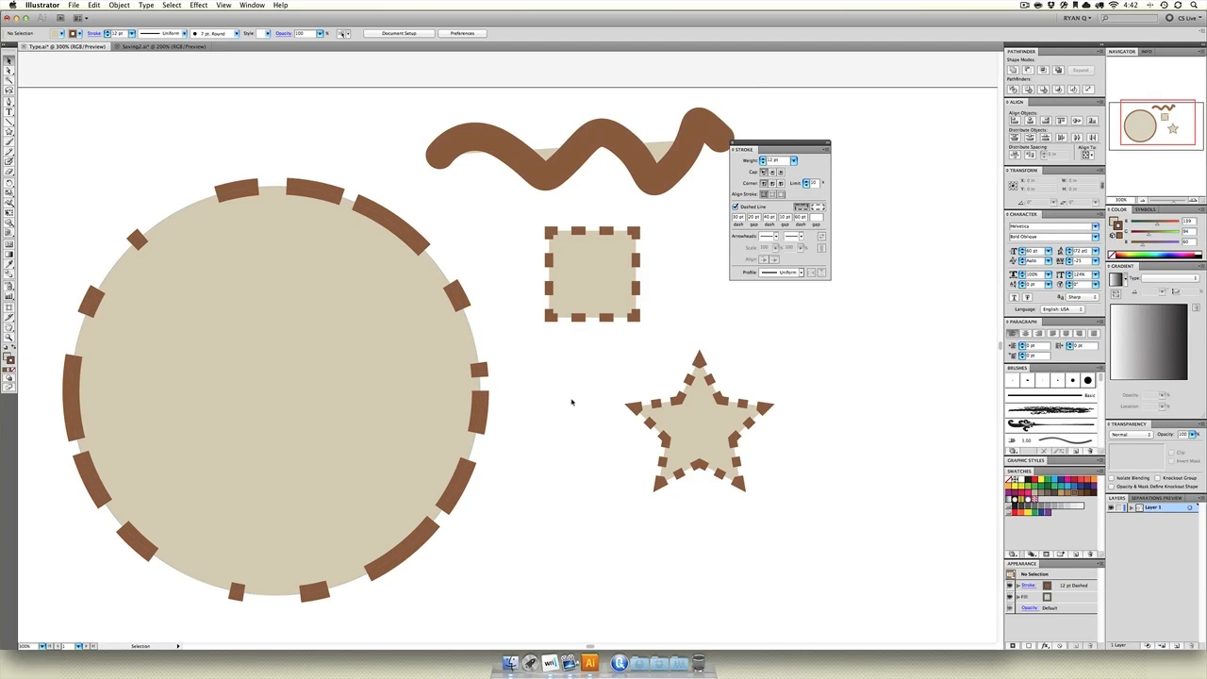
# Step: Move the circle, the square and the star toward the lower left of the artboard to free up space
pyautogui.press('super+minus')
pyautogui.press('super+minus')
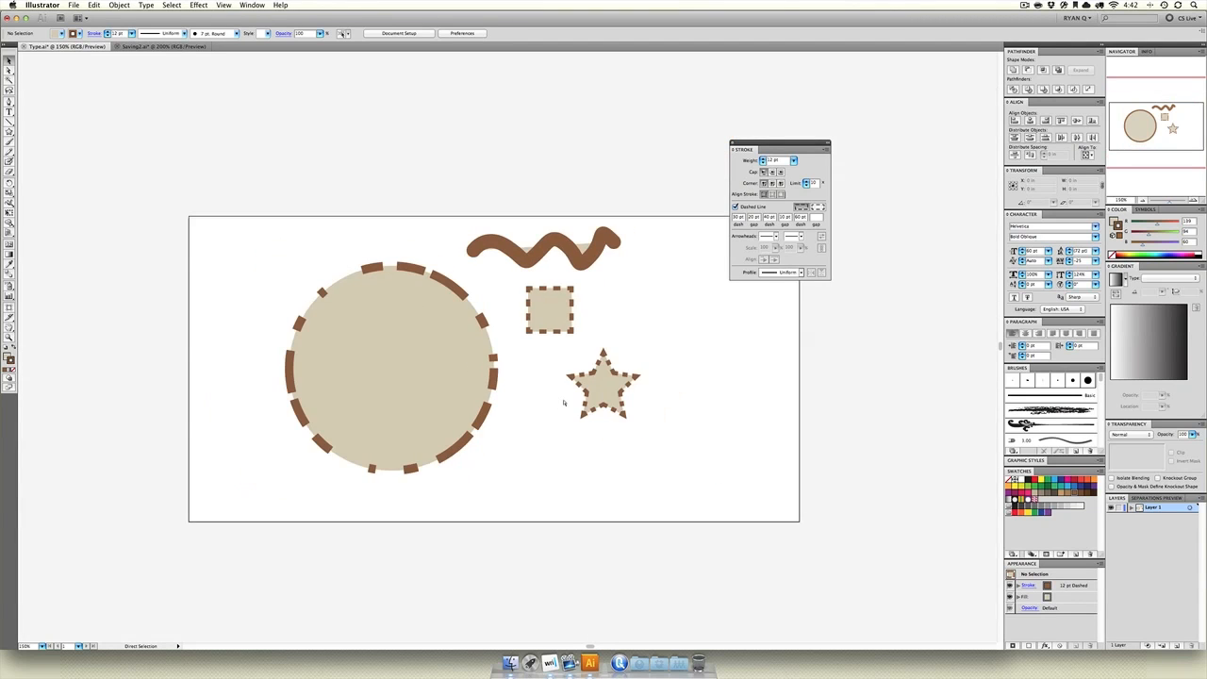
pyautogui.press('F12')
pyautogui.press('super+equal')
pyautogui.press('F12')
pyautogui.hscroll(2, 542, 396)
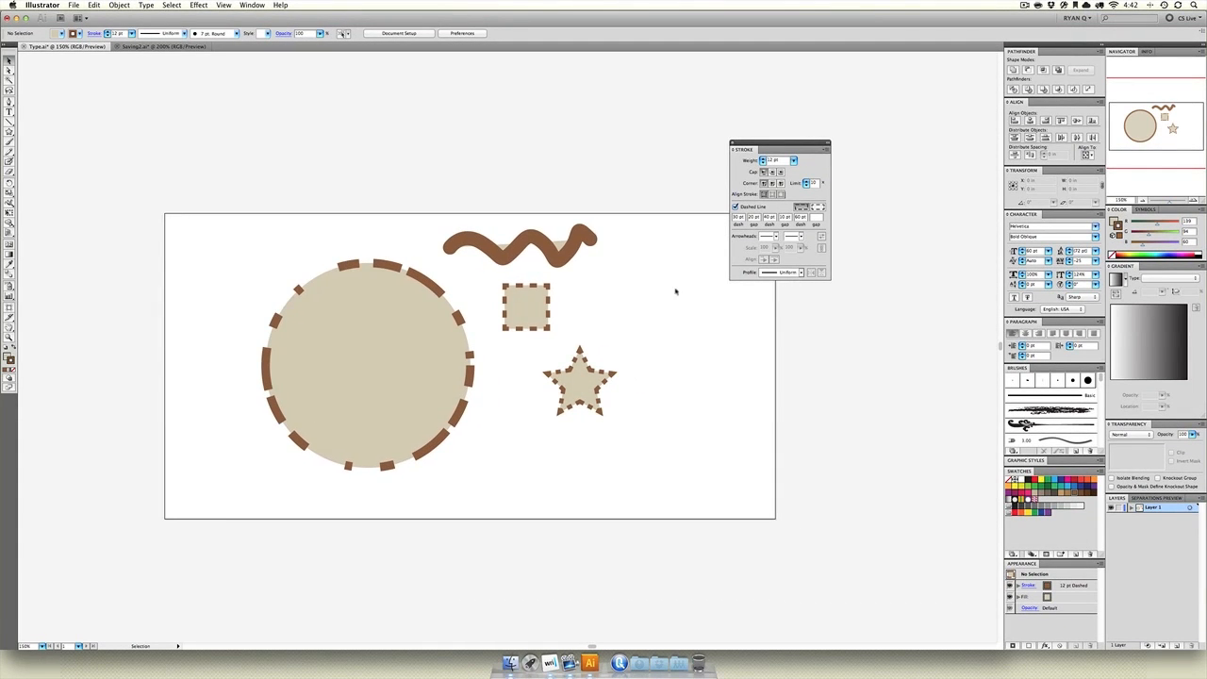
pyautogui.moveTo(443, 345); pyautogui.dragTo(358, 356)
pyautogui.moveTo(484, 287); pyautogui.dragTo(505, 414)
pyautogui.click(565, 402)
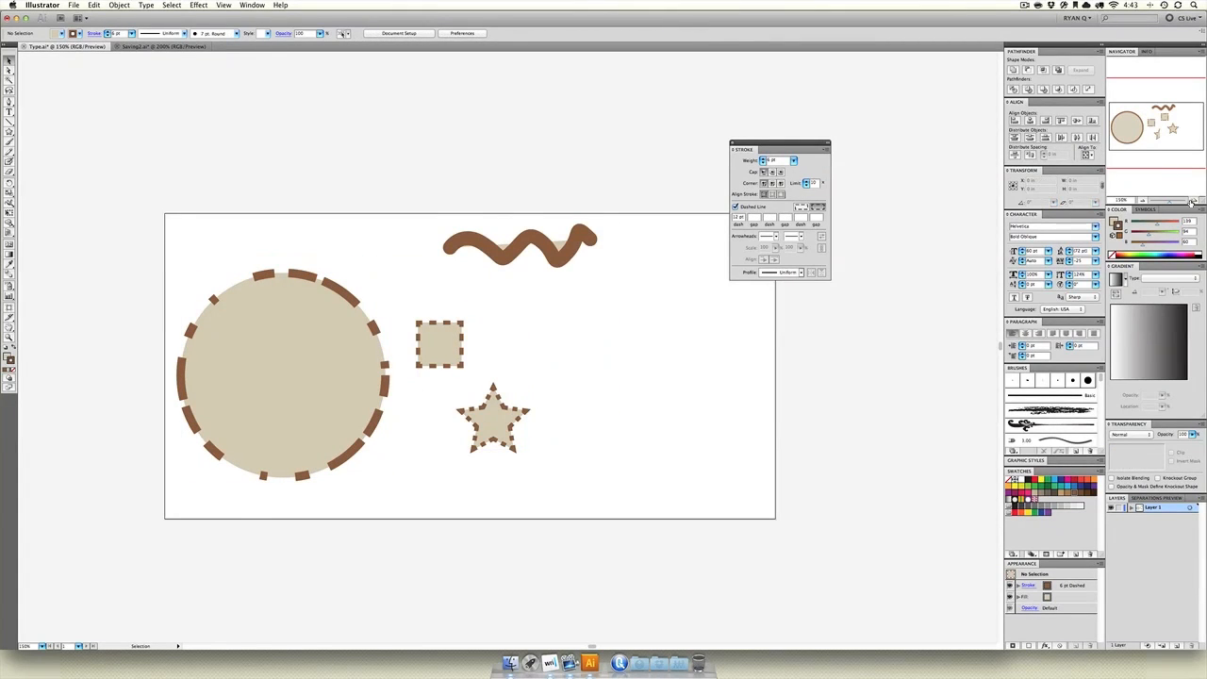
# Step: Draw an open S-shaped curve with the Pen tool in the empty area between the wavy path and the star
pyautogui.click(1192, 202)
pyautogui.click(1193, 202)
pyautogui.hscroll(4, 453, 262)
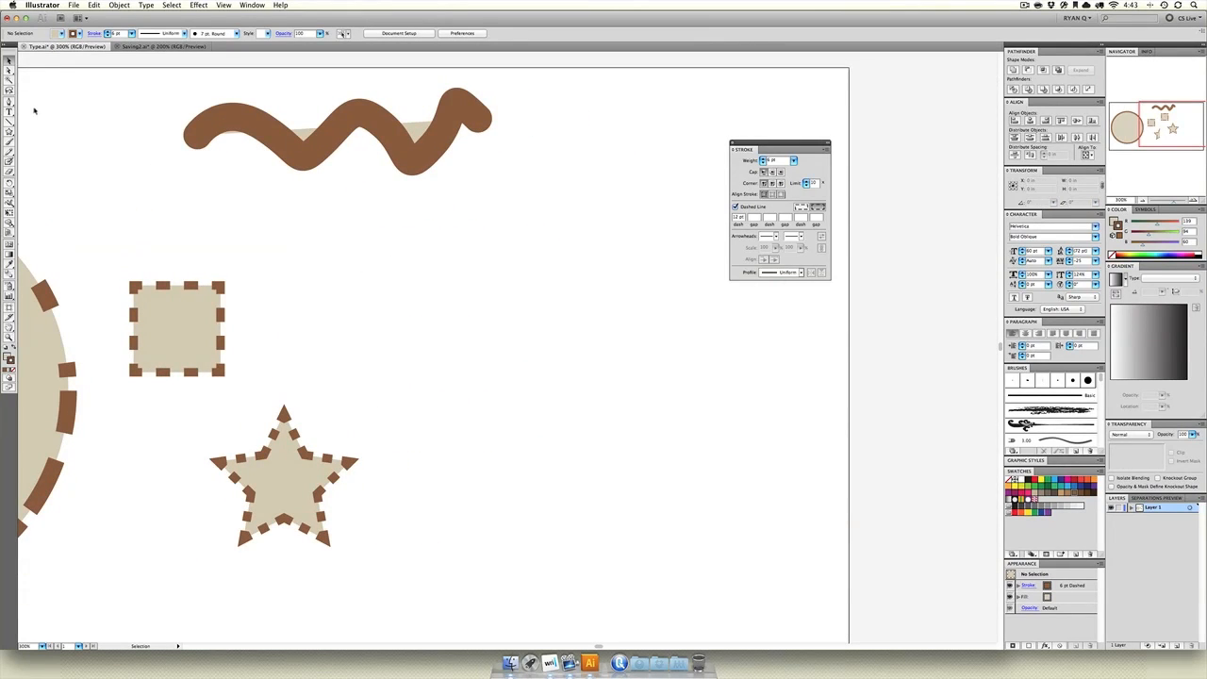
pyautogui.press('p')
pyautogui.click(299, 351)
pyautogui.moveTo(440, 261); pyautogui.dragTo(588, 307)
pyautogui.moveTo(628, 245); pyautogui.dragTo(658, 198)
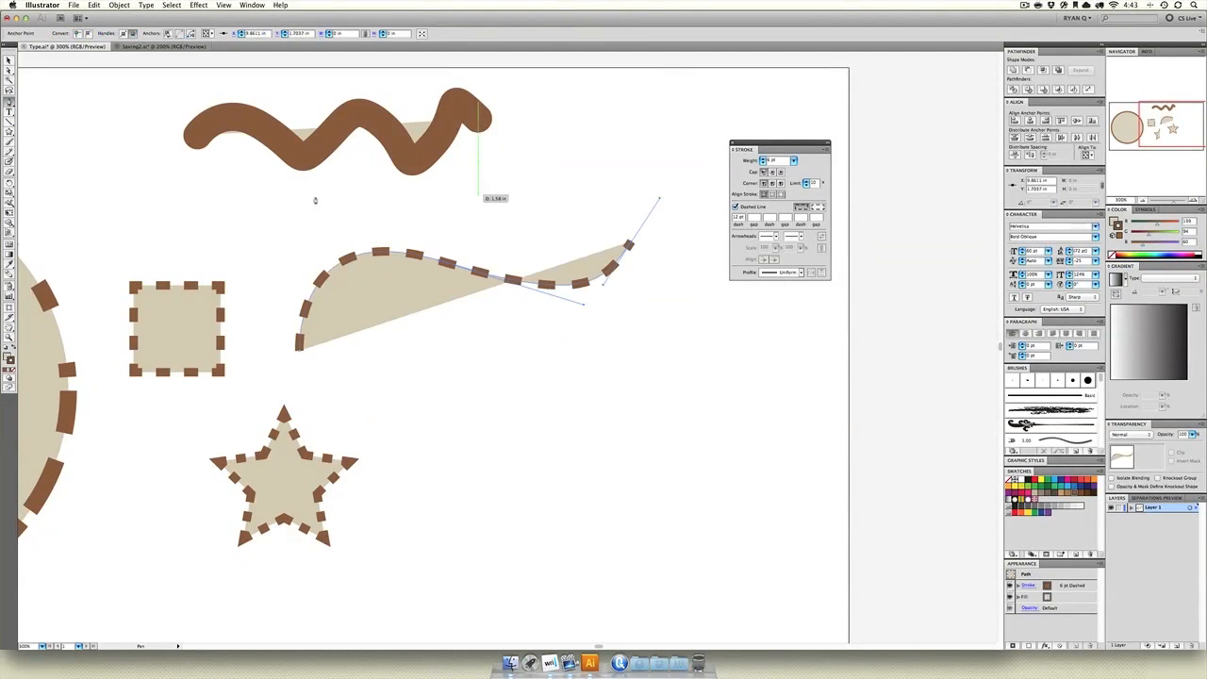
# Step: Turn off the new curve's dashed line and add arrowheads to both ends, using Arrow 1 at the start
pyautogui.press('v')
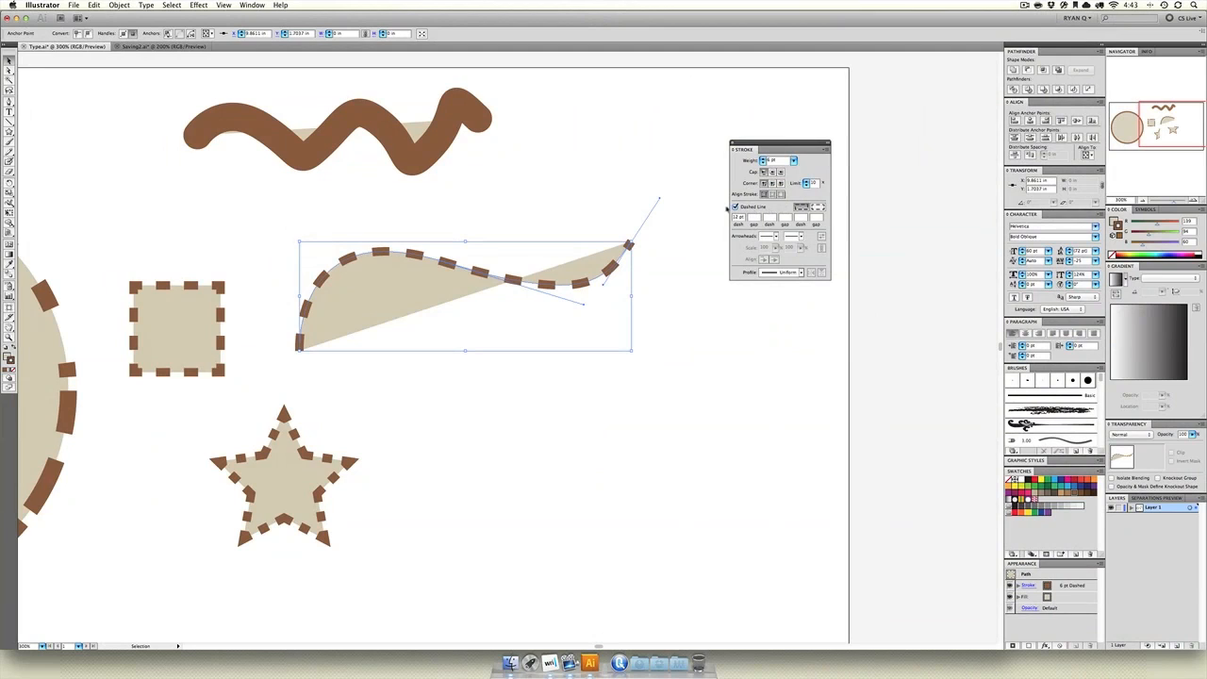
pyautogui.click(735, 206)
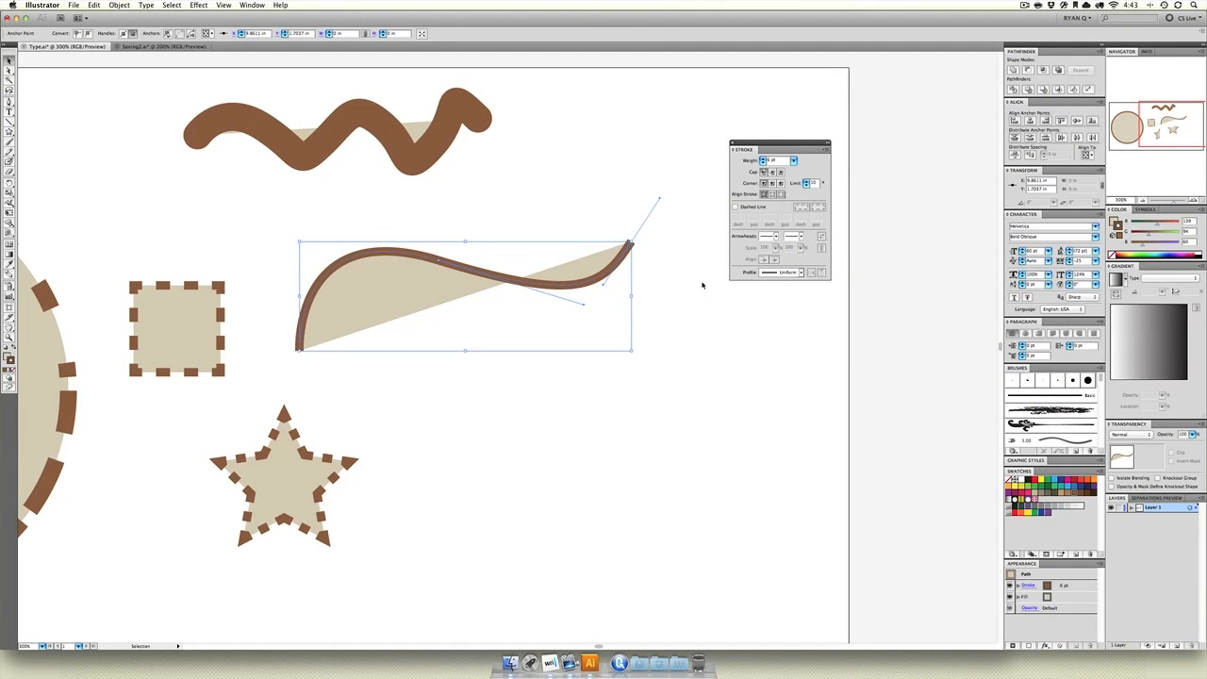
pyautogui.click(775, 238)
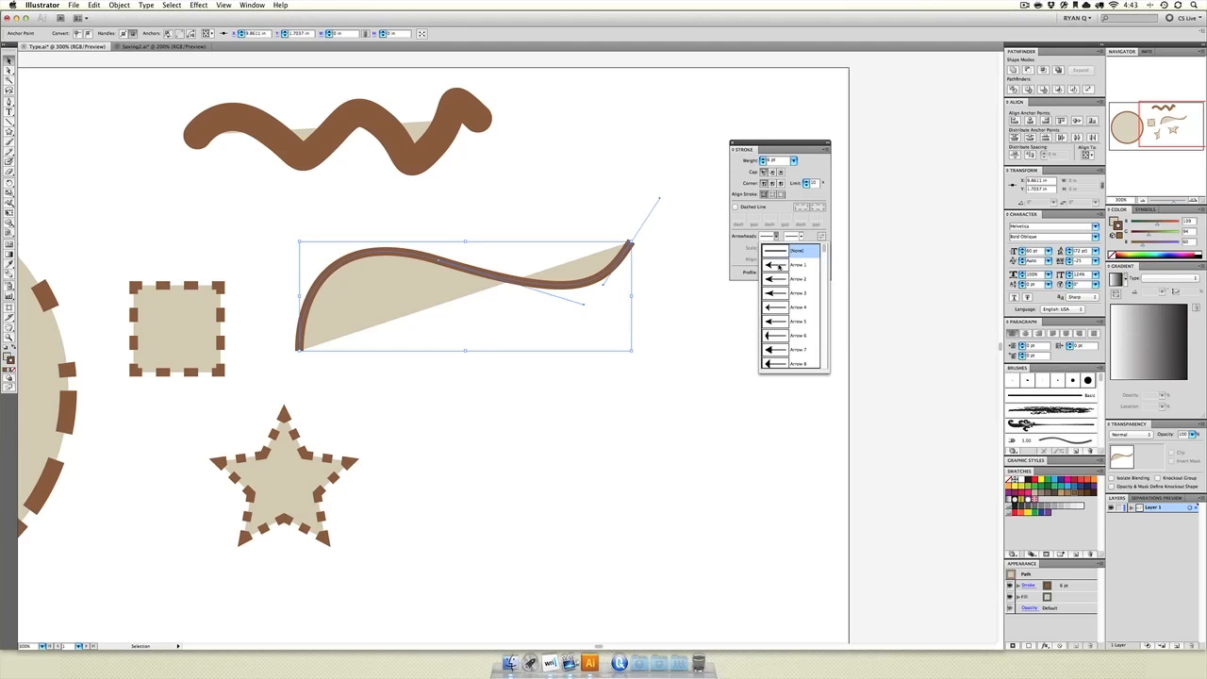
pyautogui.click(778, 265)
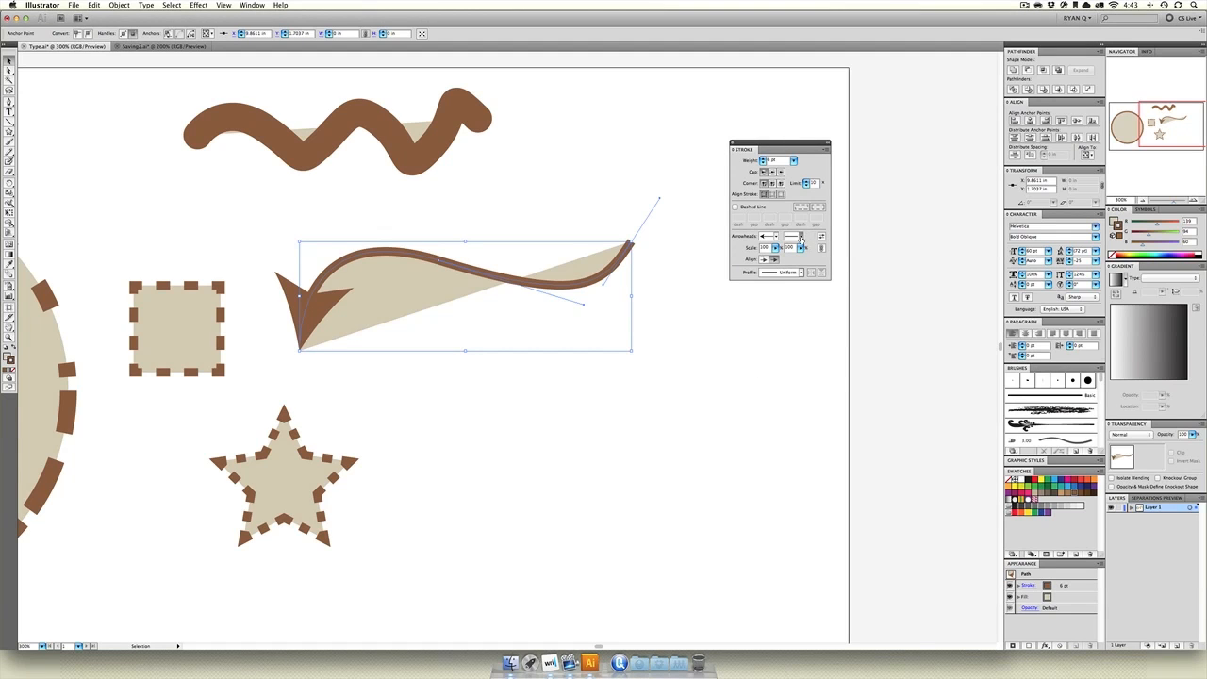
pyautogui.click(800, 236)
pyautogui.click(803, 309)
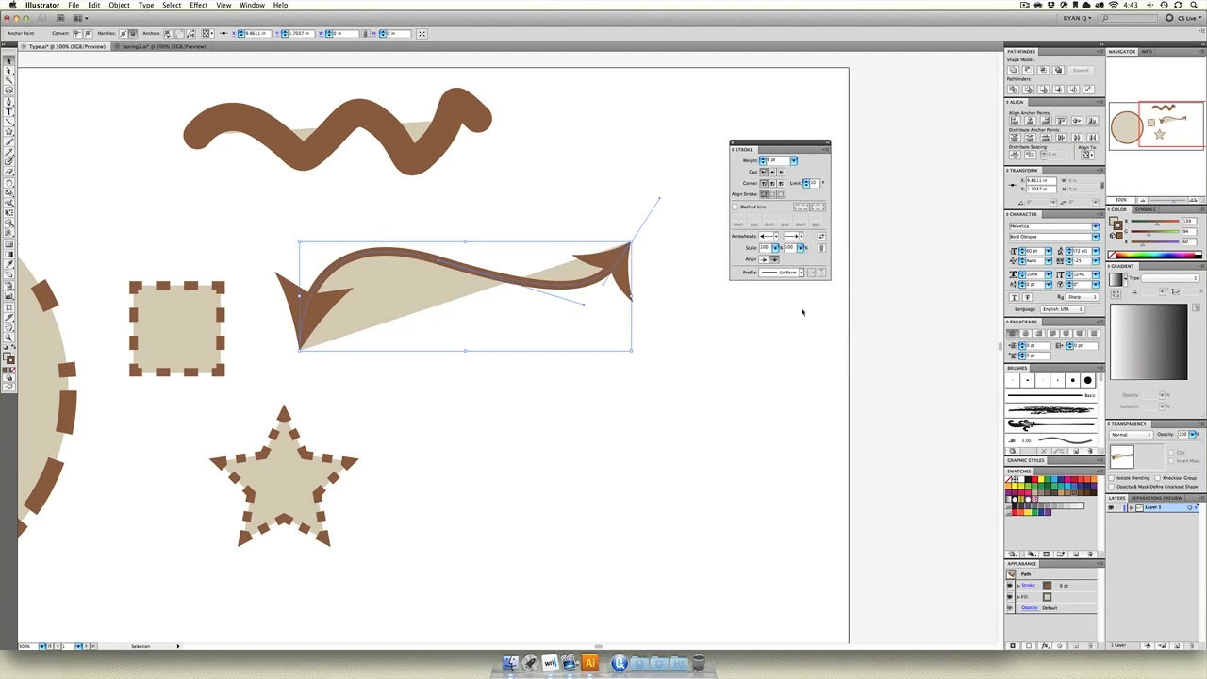
pyautogui.click(662, 276)
pyautogui.click(608, 270)
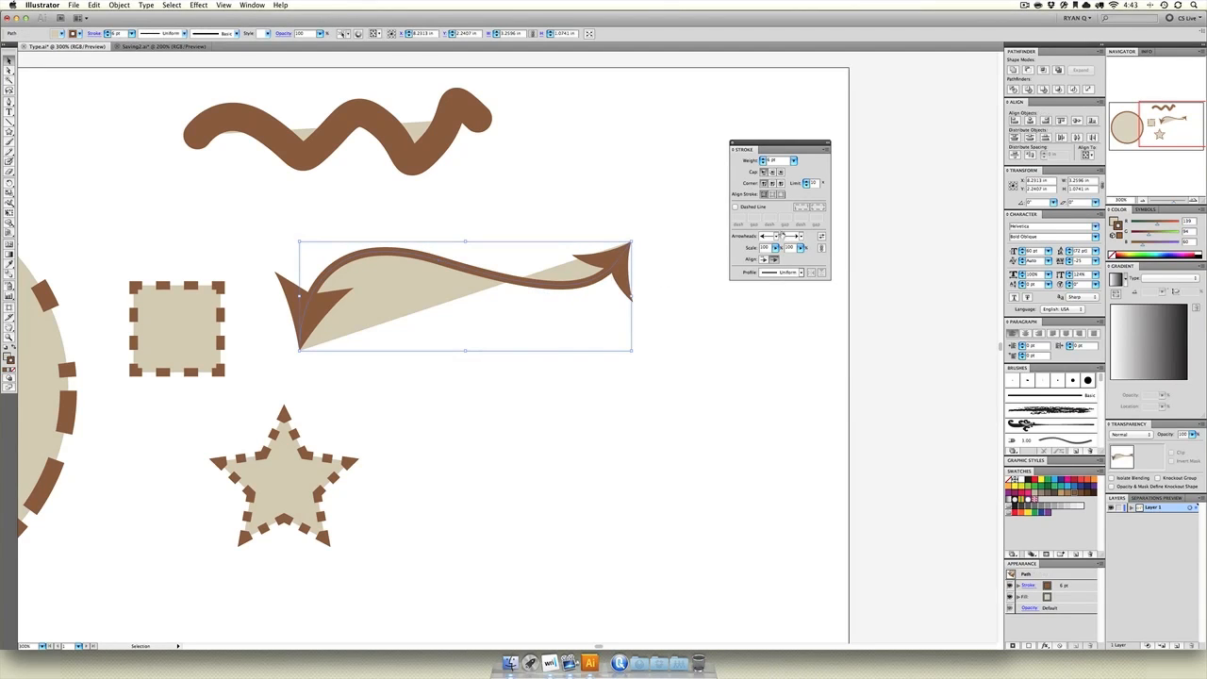
# Step: Change the arrowhead at the end of the curve to the pointing hand, Arrow 36
pyautogui.click(802, 236)
pyautogui.scroll(-10, 809, 302)
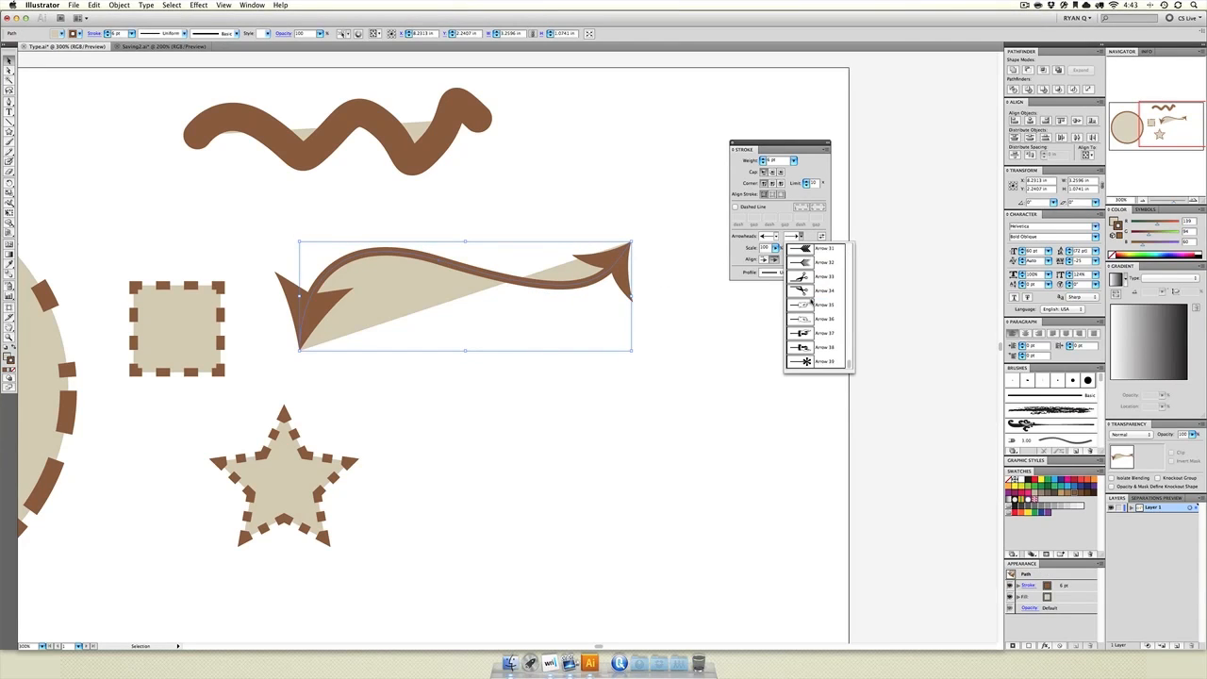
pyautogui.click(803, 319)
pyautogui.click(708, 330)
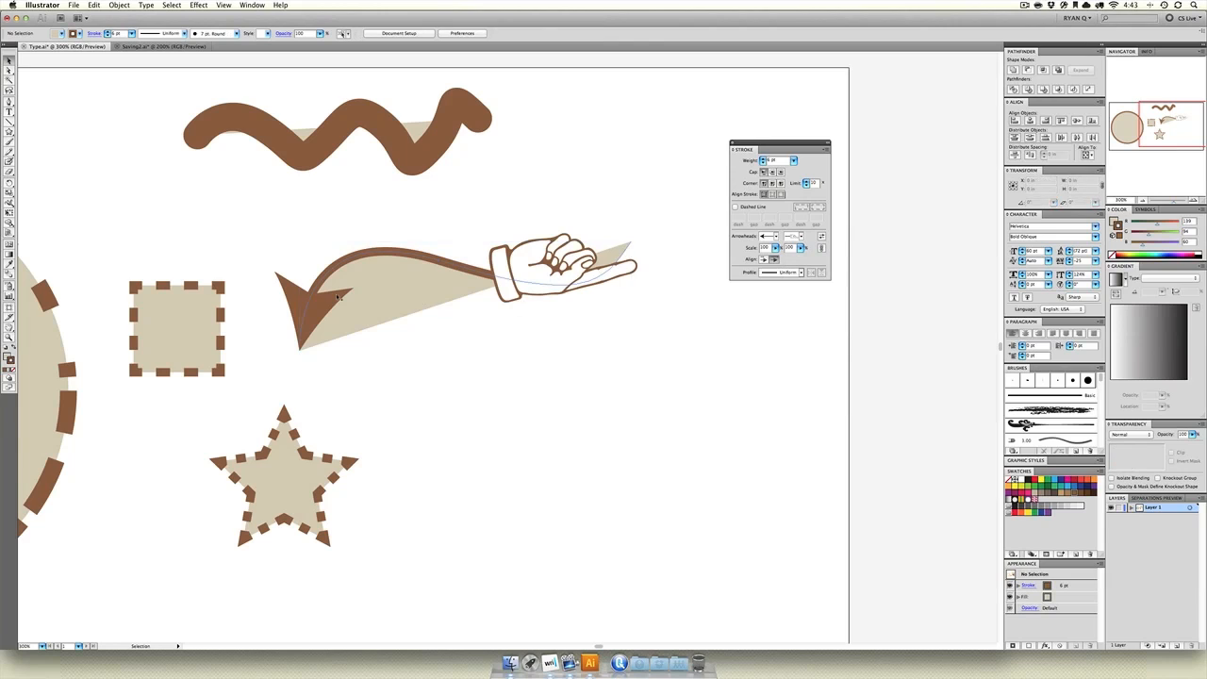
# Step: Change the arrowhead at the start of the curve to the asterisk shape
pyautogui.moveTo(280, 248); pyautogui.dragTo(393, 356)
pyautogui.click(775, 236)
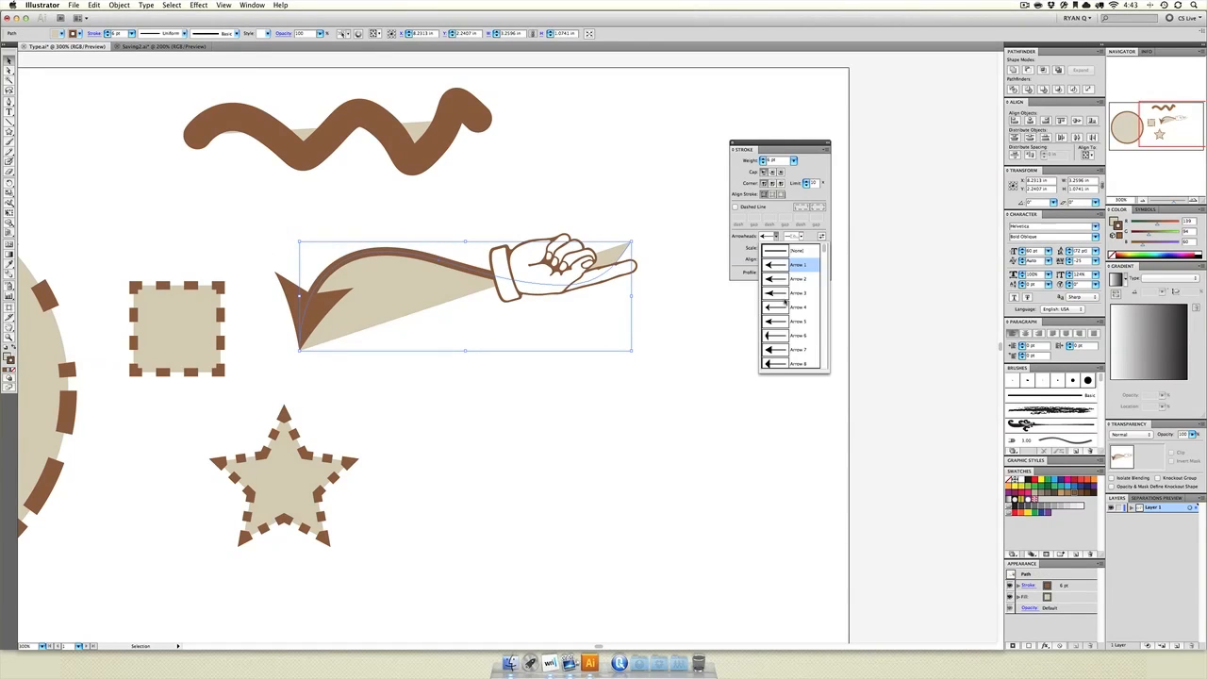
pyautogui.click(777, 364)
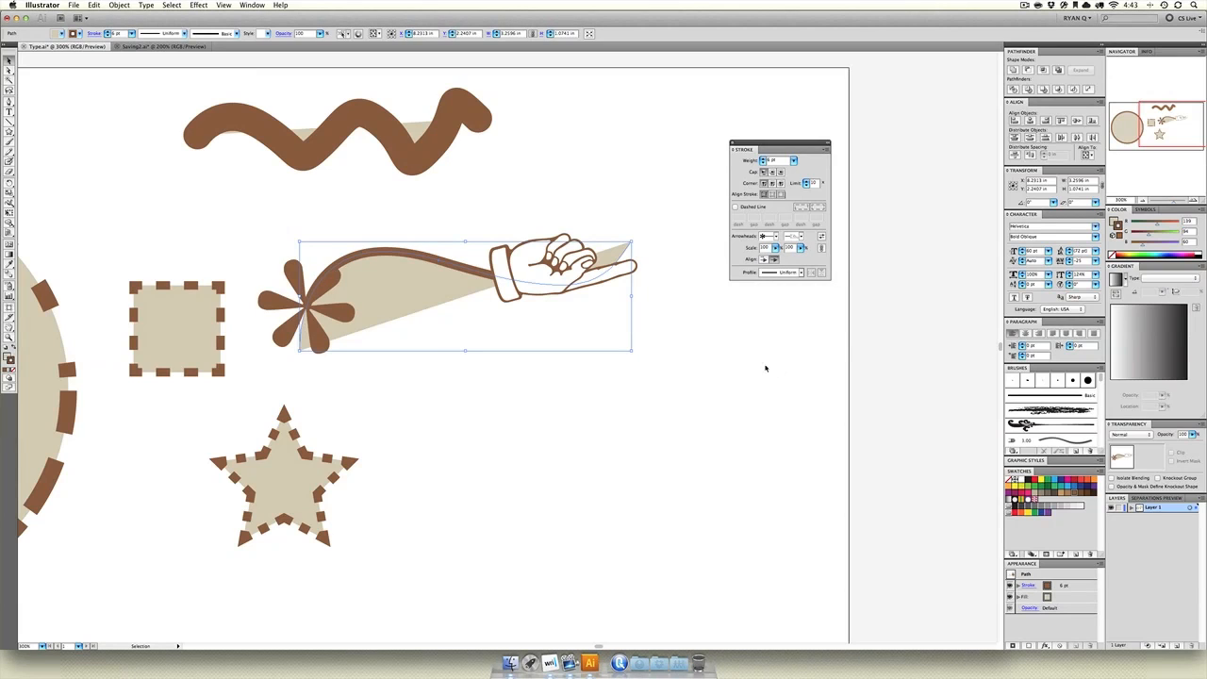
pyautogui.click(494, 380)
pyautogui.moveTo(284, 224); pyautogui.dragTo(572, 343)
pyautogui.click(625, 292)
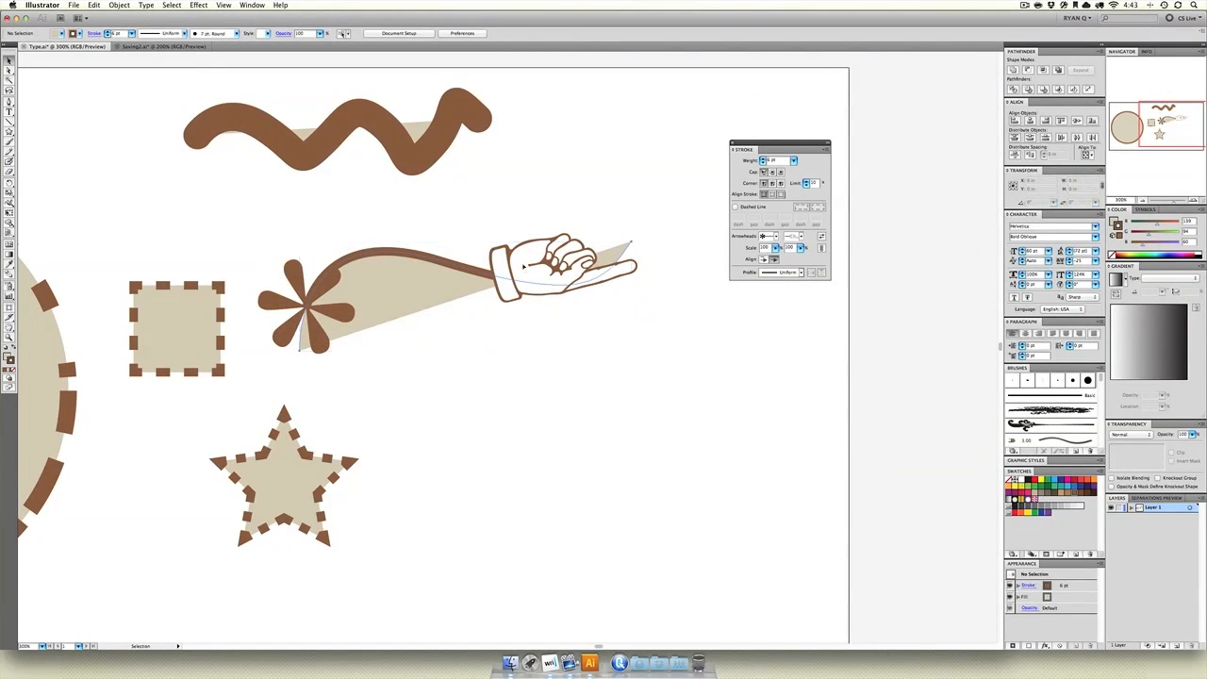
# Step: Scale both of the curve's arrowheads to 60%
pyautogui.click(600, 262)
pyautogui.click(774, 247)
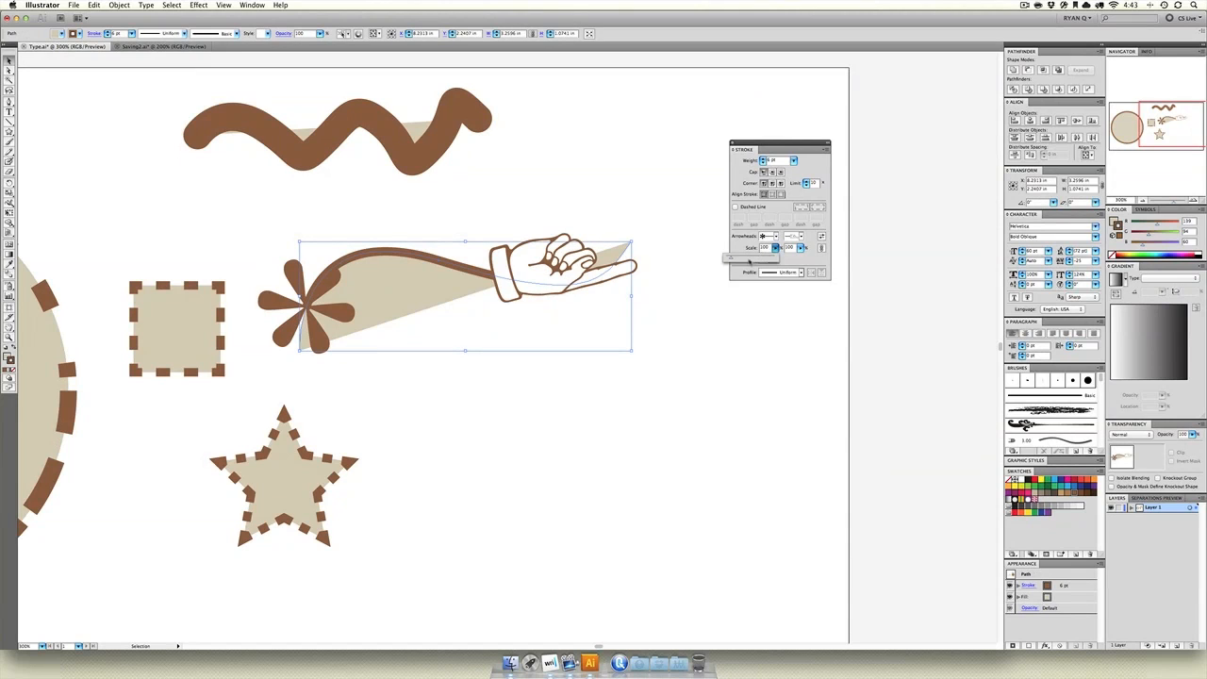
pyautogui.moveTo(749, 262)
pyautogui.mouseDown()
pyautogui.moveTo(725, 259)
pyautogui.moveTo(754, 258)
pyautogui.mouseUp()
pyautogui.click(799, 247)
pyautogui.click(799, 247)
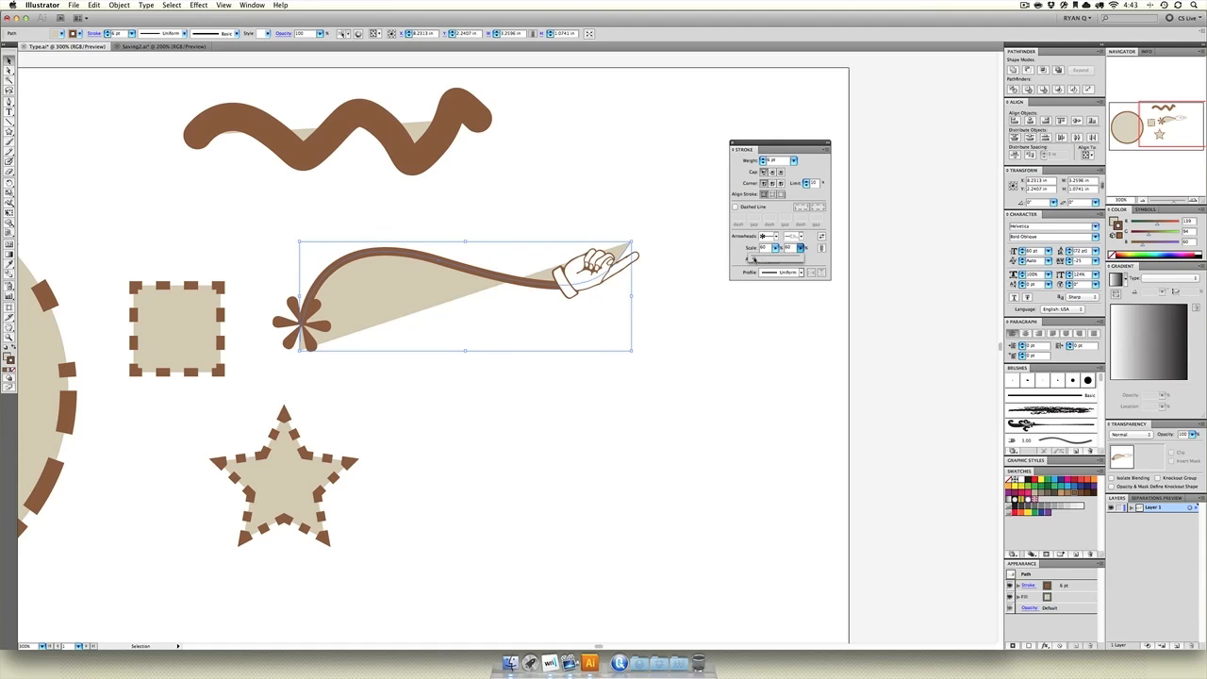
pyautogui.click(602, 317)
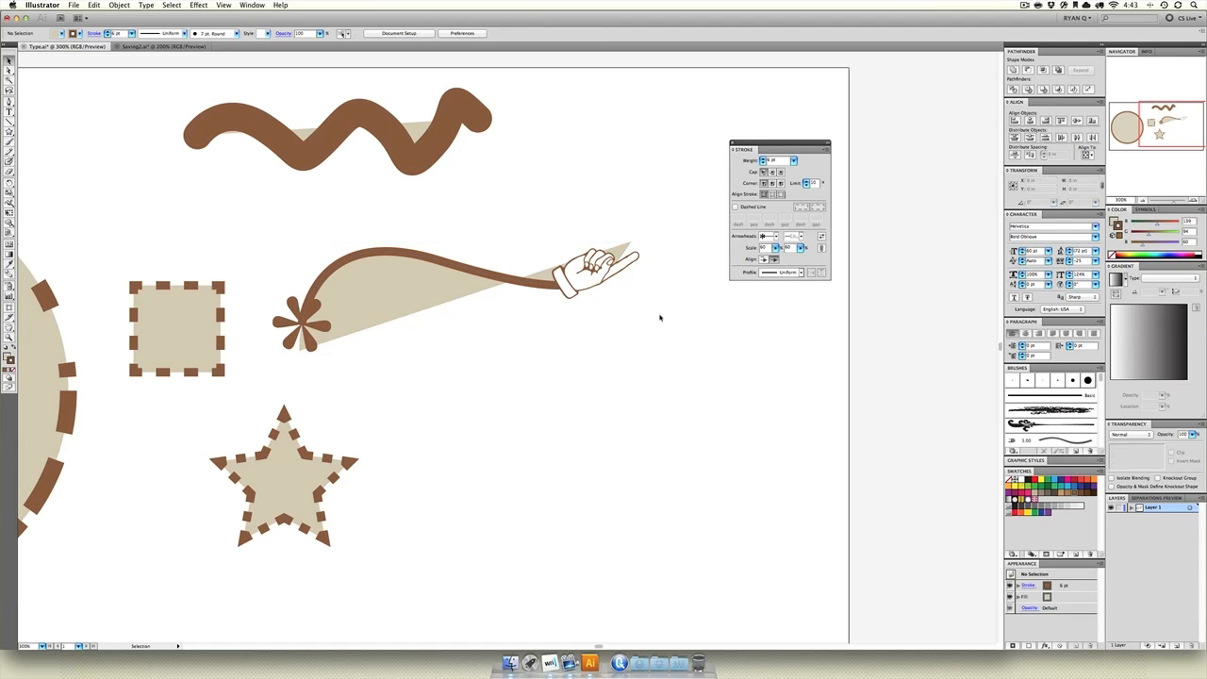
# Step: Align the arrowheads on the hand-tipped curve so their tips extend beyond the path's ends, comparing this with tips placed at the ends
pyautogui.click(590, 273)
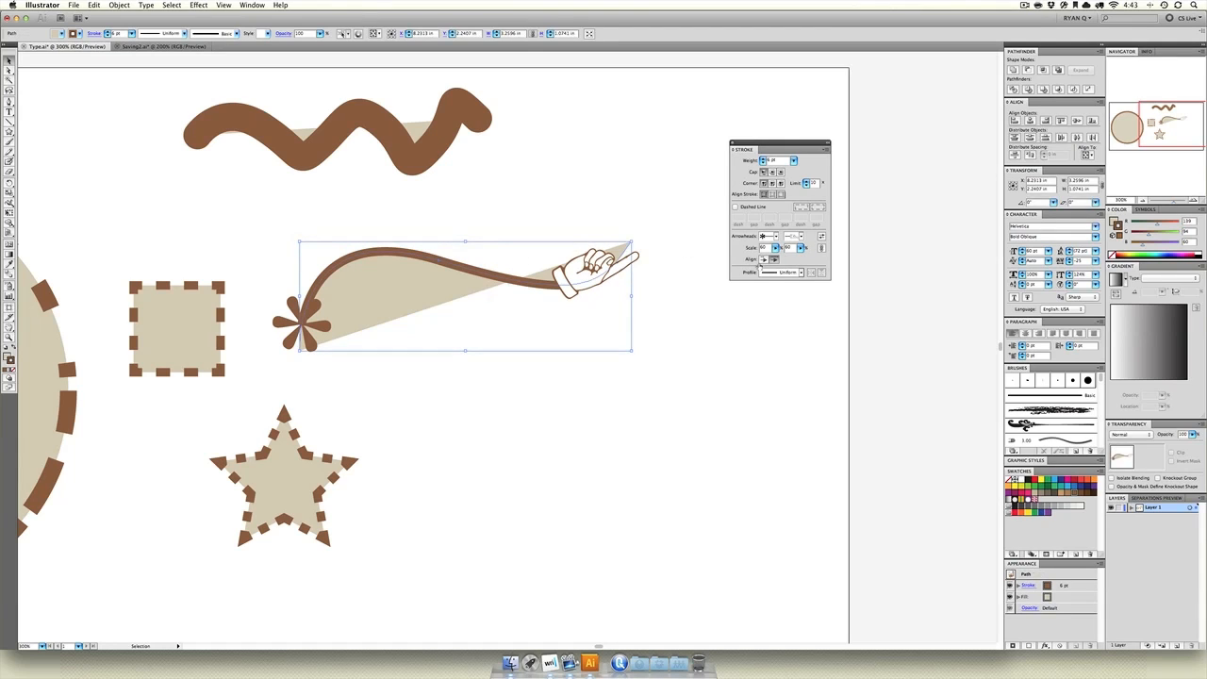
pyautogui.click(773, 260)
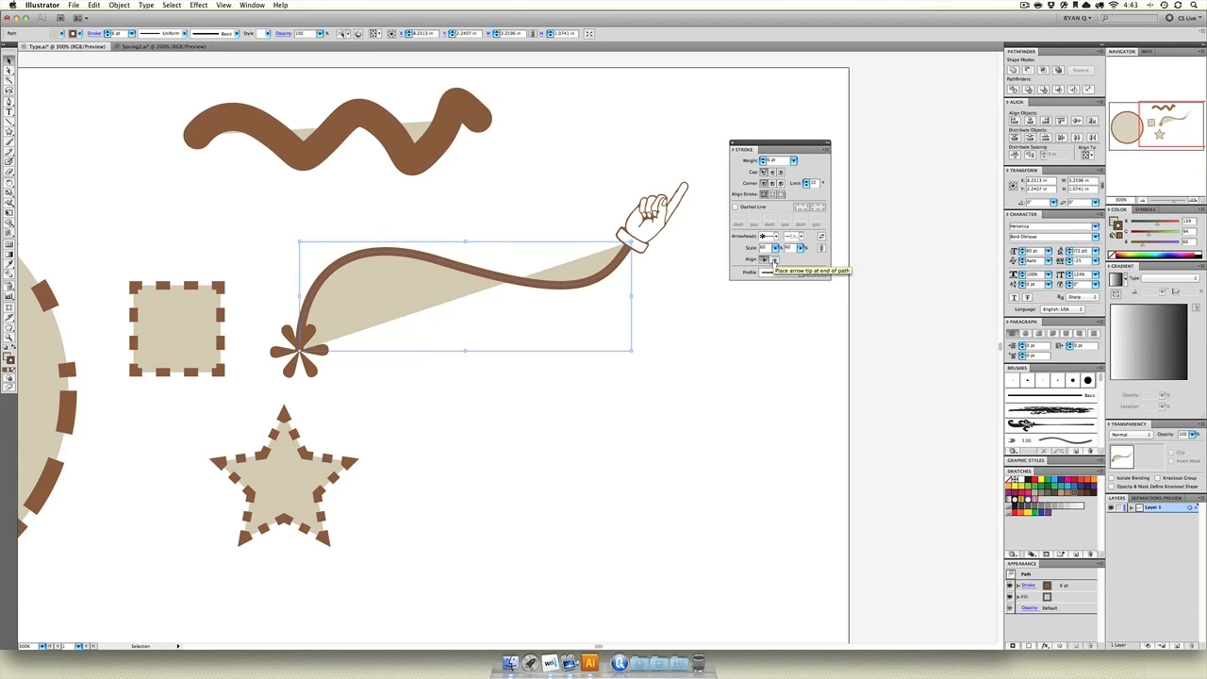
pyautogui.click(773, 260)
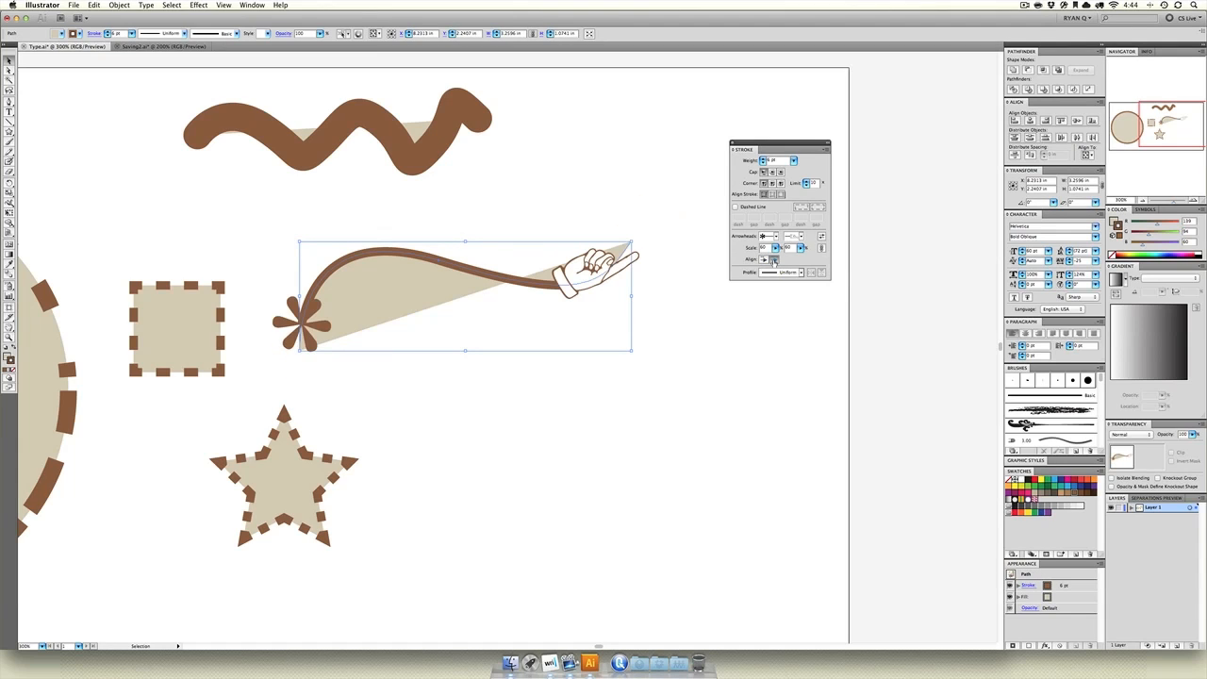
pyautogui.click(763, 262)
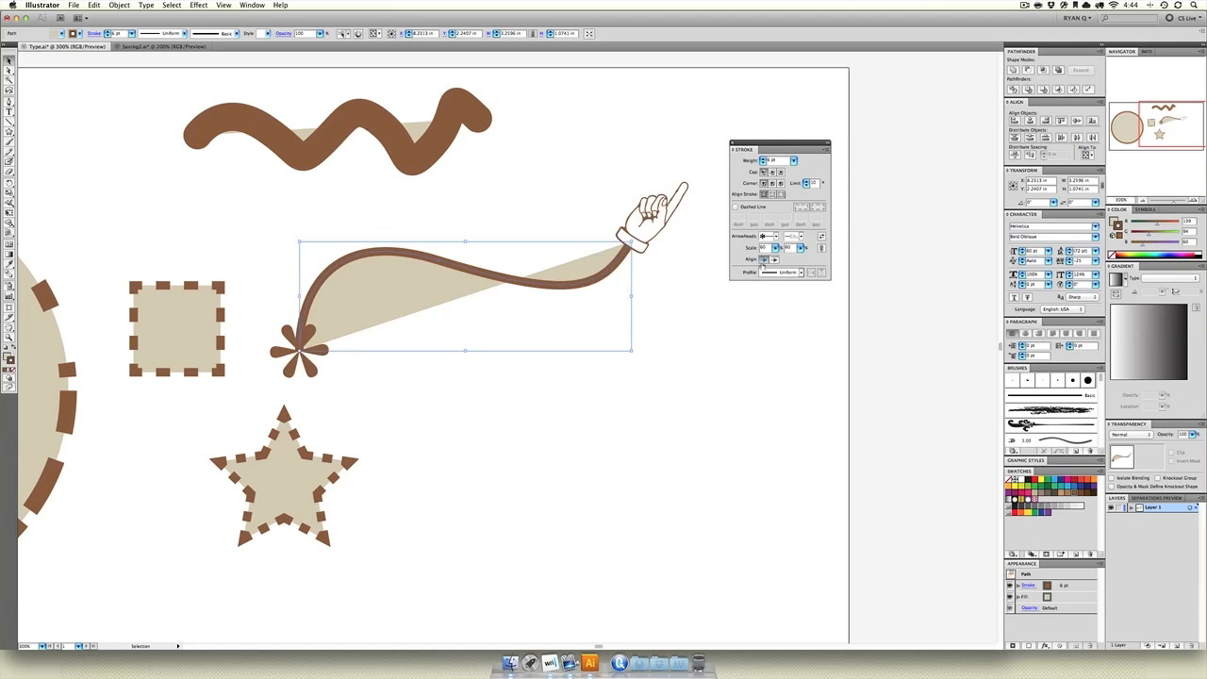
pyautogui.click(662, 339)
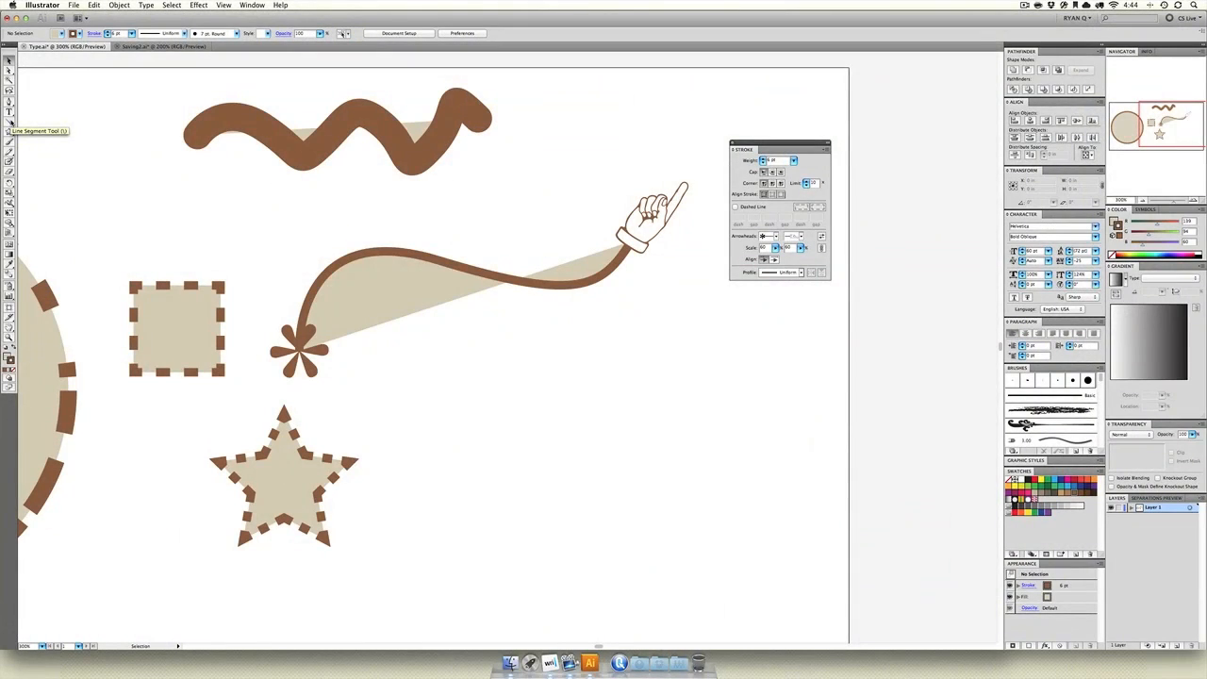
# Step: Draw an S-shaped path about 2.7 in wide and 1.8 in tall below the hand-tipped curve with the Pen tool and reposition it slightly
pyautogui.click(10, 101)
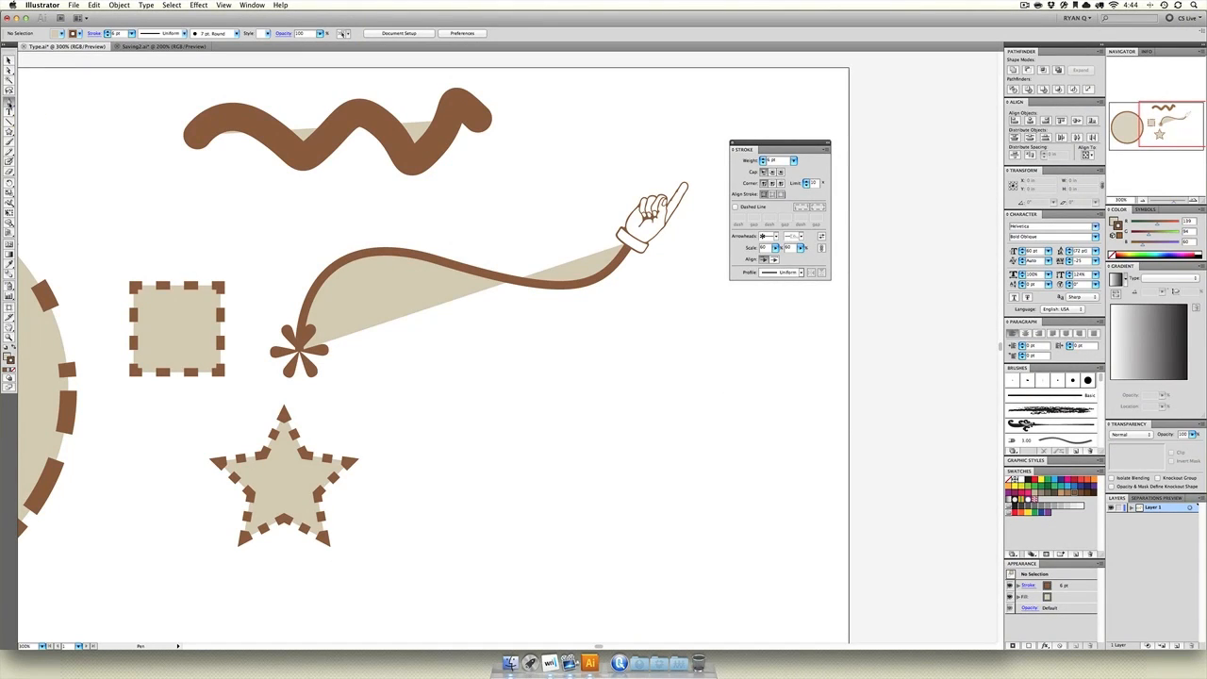
pyautogui.click(447, 374)
pyautogui.moveTo(571, 483); pyautogui.dragTo(691, 479)
pyautogui.click(721, 559)
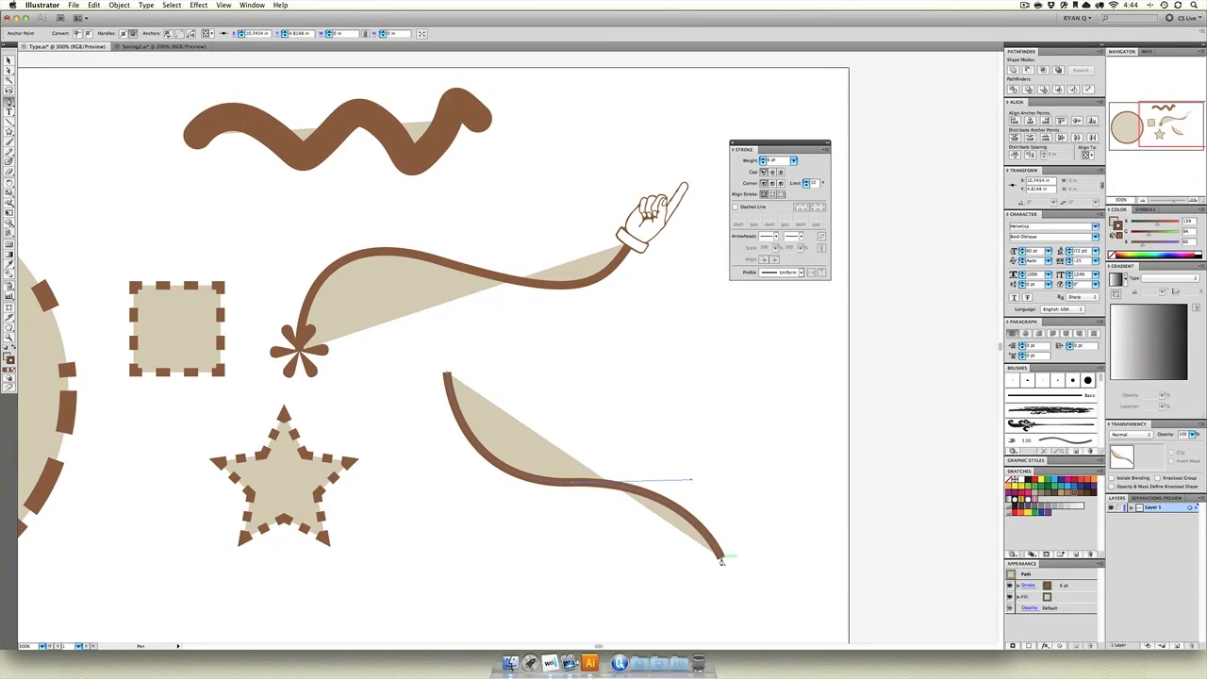
pyautogui.press('v')
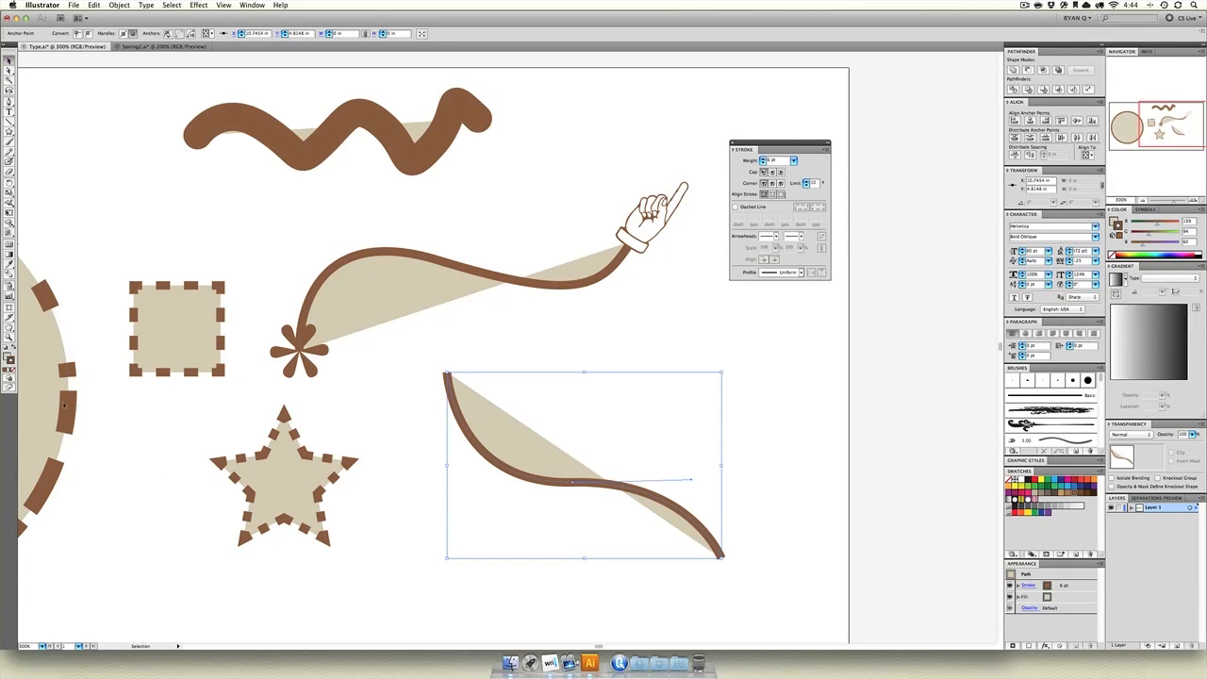
pyautogui.moveTo(529, 487); pyautogui.dragTo(509, 469)
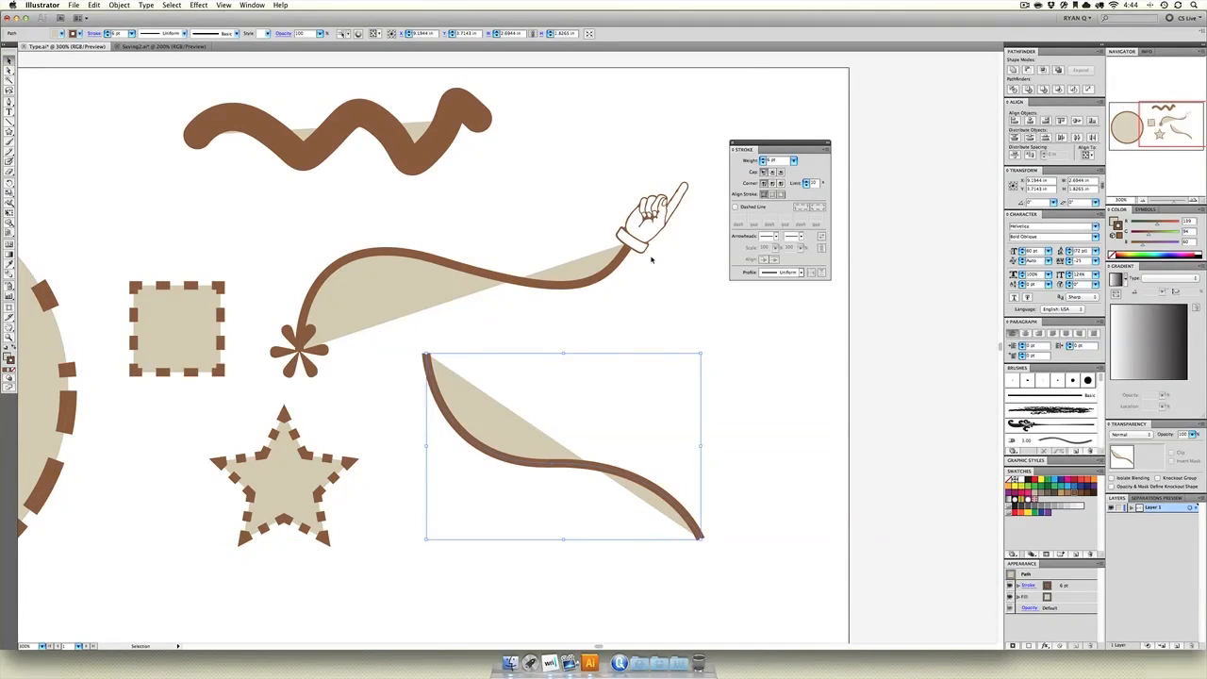
# Step: Remove the fill from the new S-shaped path, leaving only its brown stroke
pyautogui.press('x')
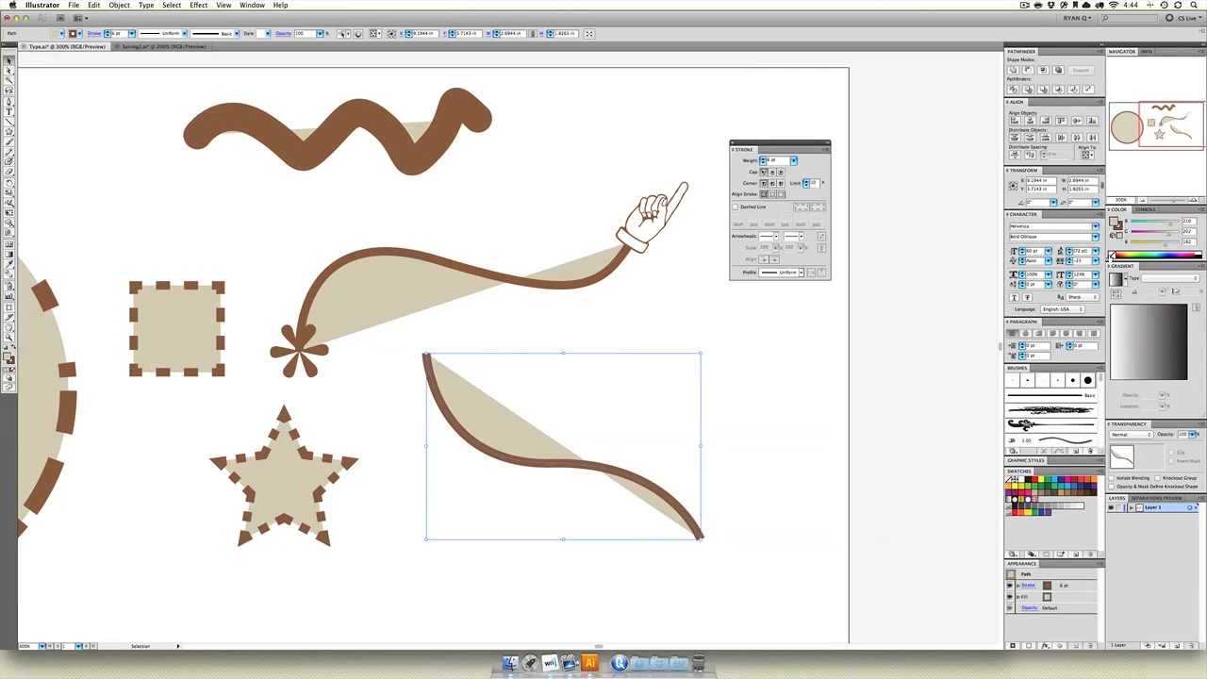
pyautogui.press('/')
pyautogui.click(797, 396)
pyautogui.moveTo(735, 393); pyautogui.dragTo(697, 373)
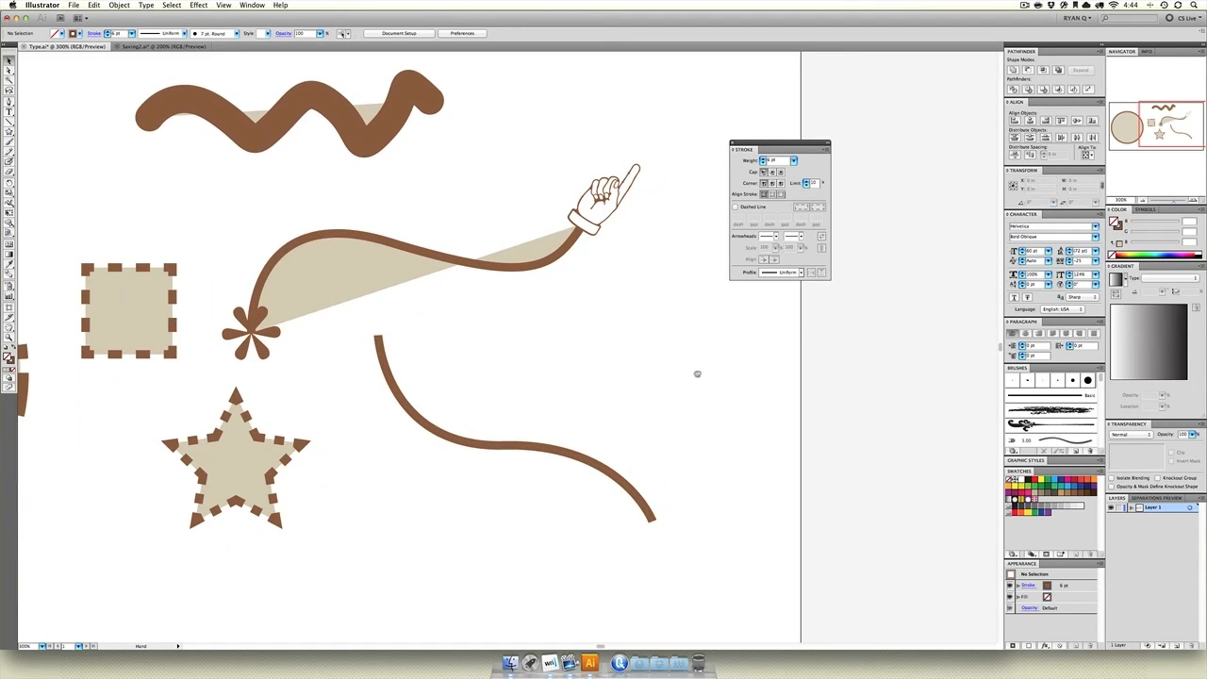
# Step: Apply the symmetrical width profile that tapers at both ends to the S-shaped path
pyautogui.moveTo(574, 415); pyautogui.dragTo(495, 487)
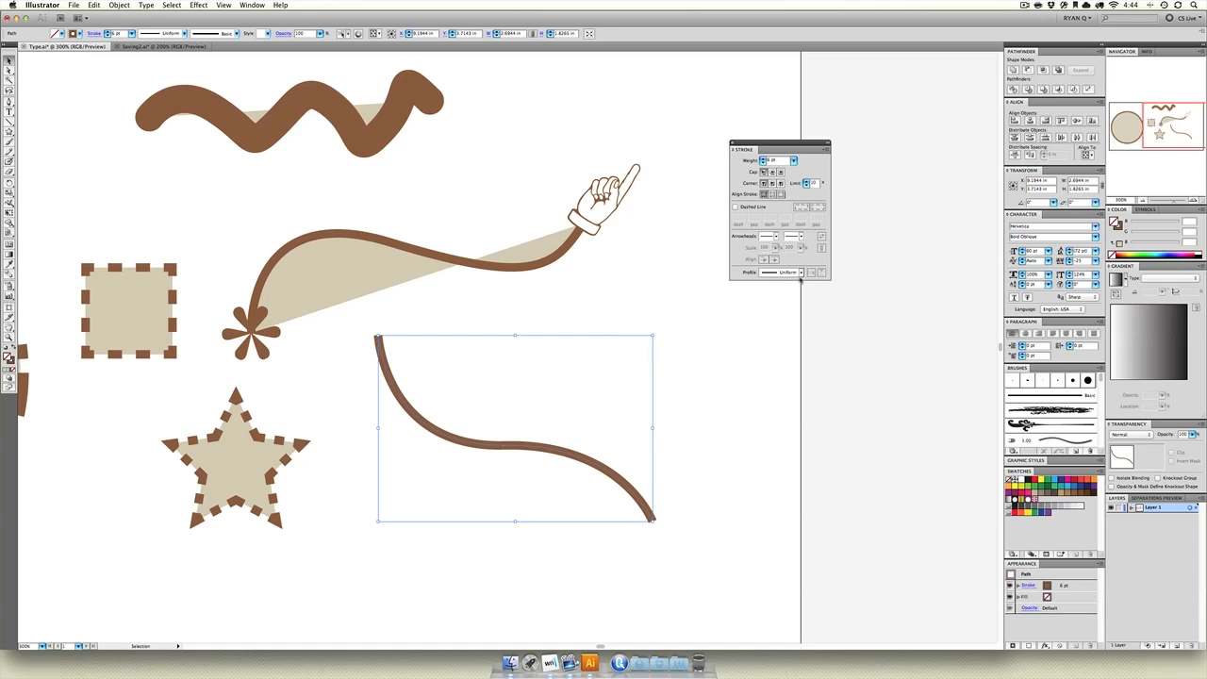
pyautogui.click(800, 272)
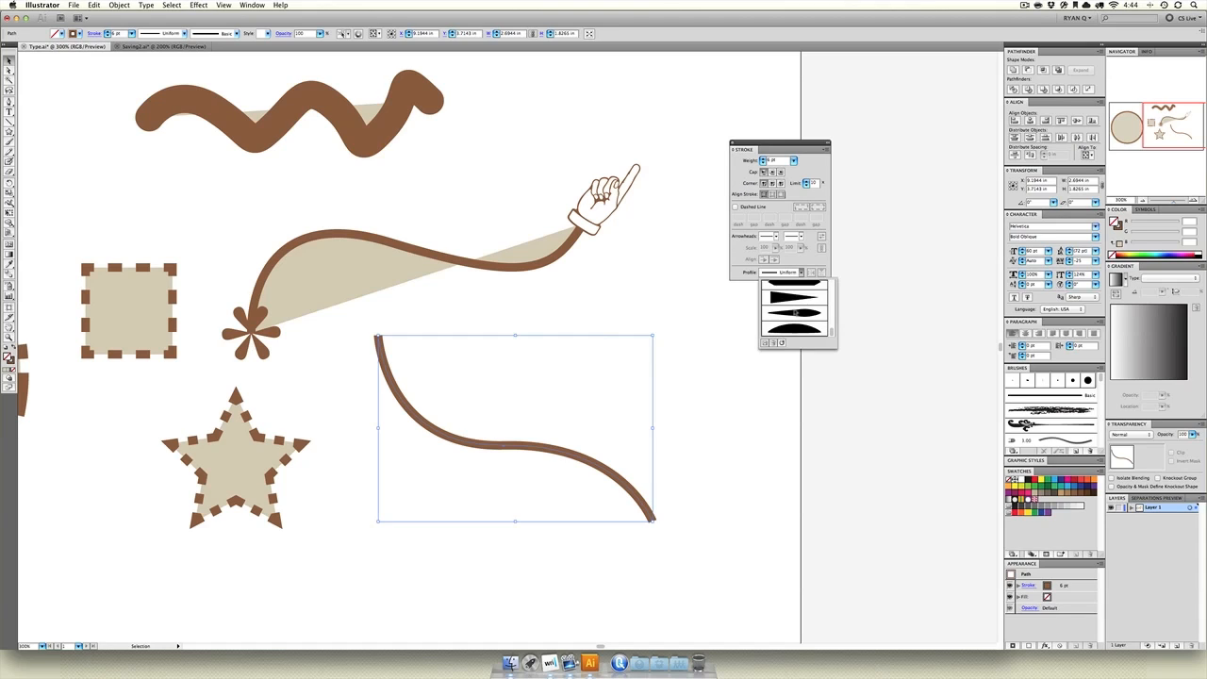
pyautogui.click(793, 307)
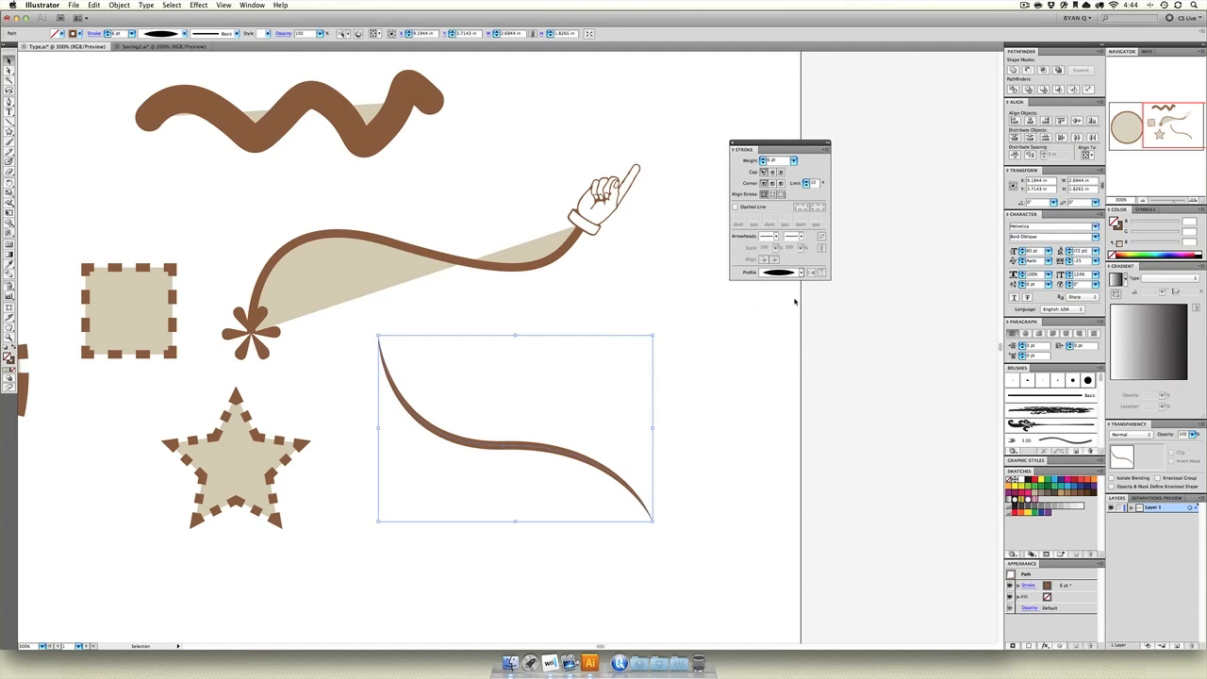
pyautogui.click(729, 357)
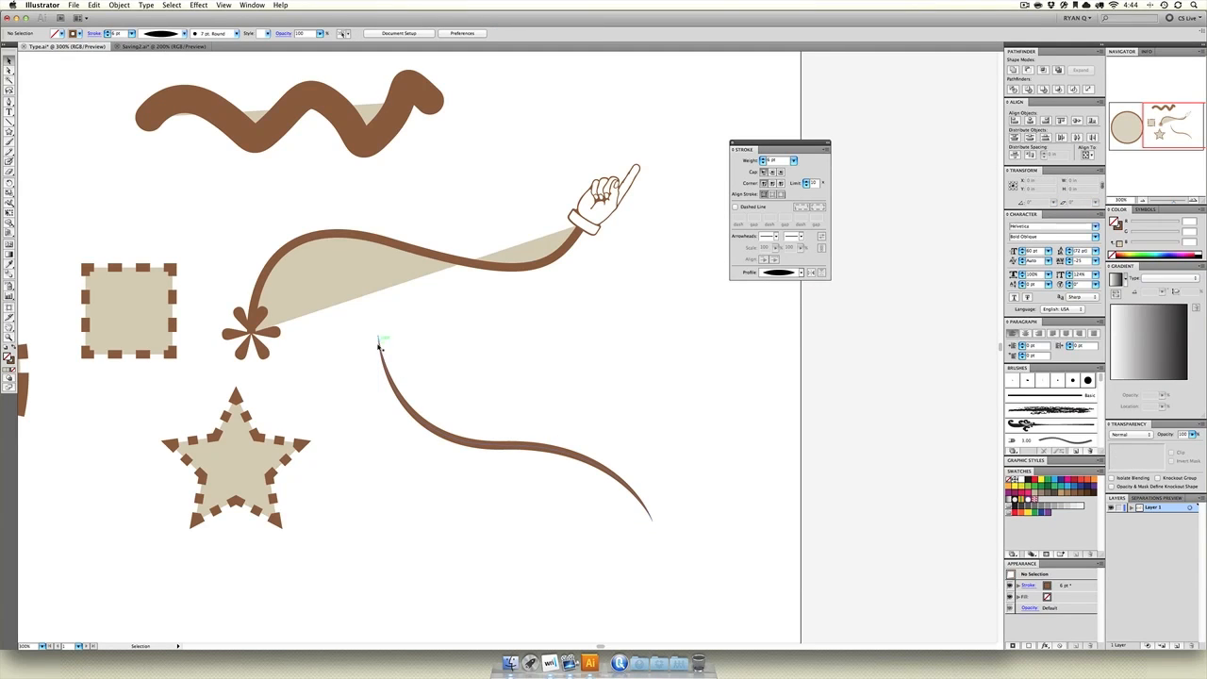
# Step: Apply Width Profile 2 to the S-shaped path and set its stroke weight to 24 pt
pyautogui.moveTo(480, 463); pyautogui.dragTo(477, 465)
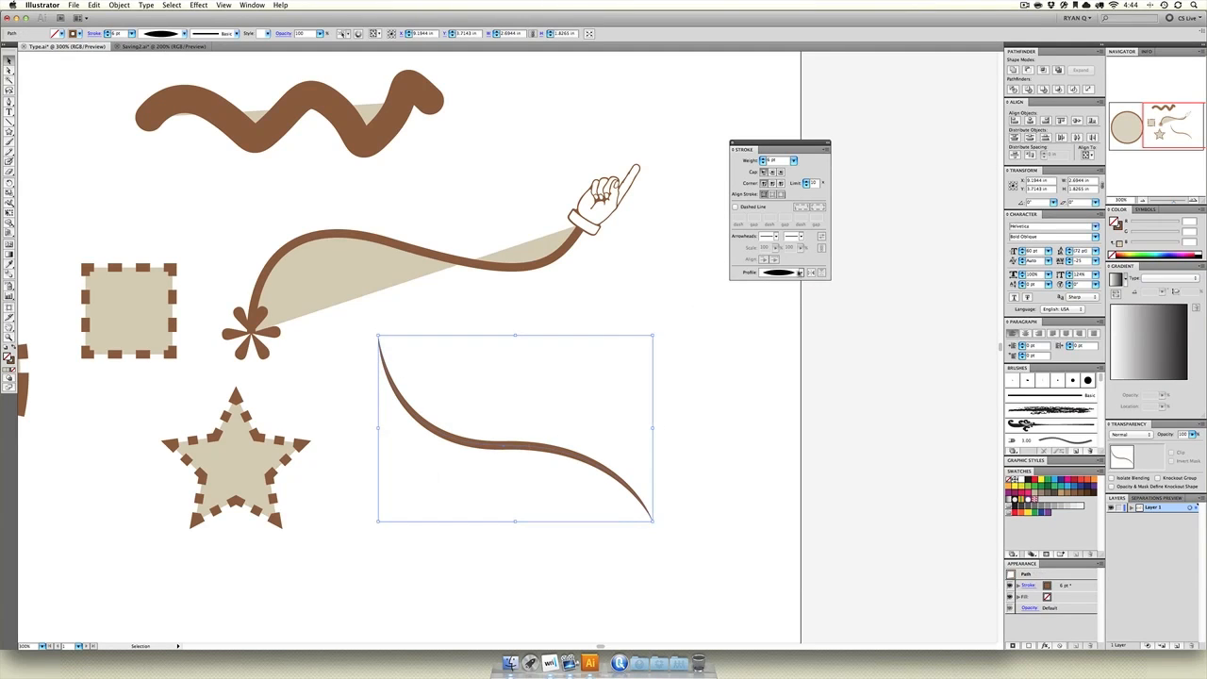
pyautogui.click(799, 272)
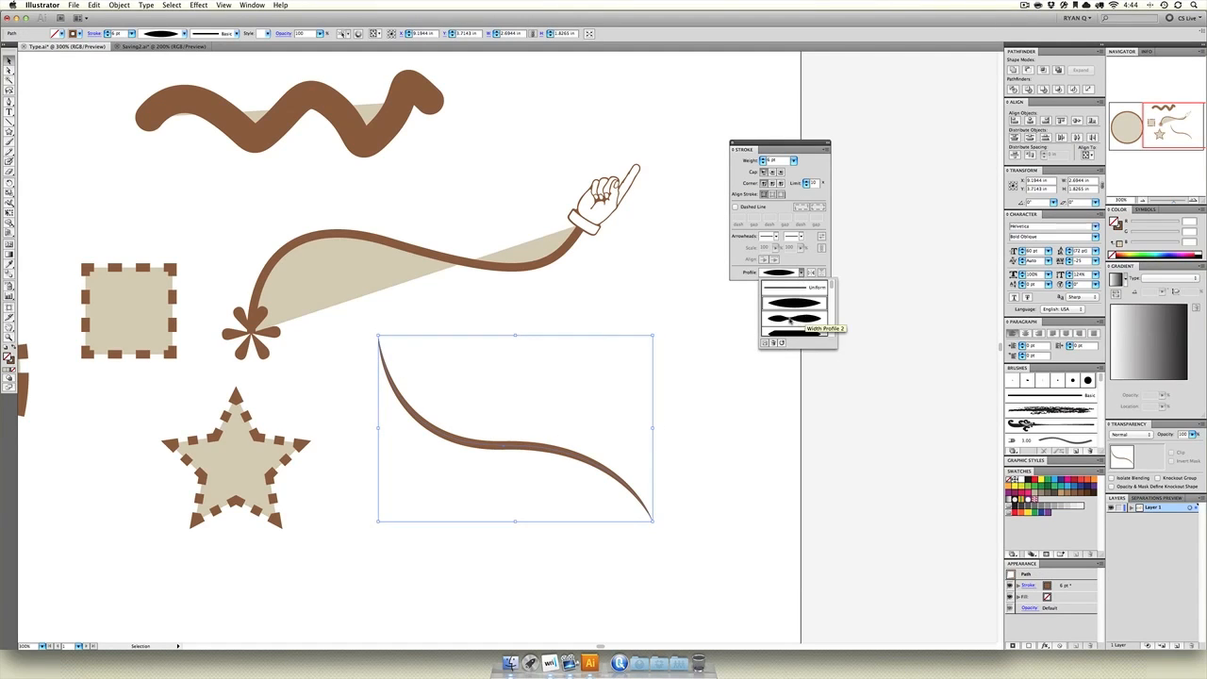
pyautogui.click(790, 321)
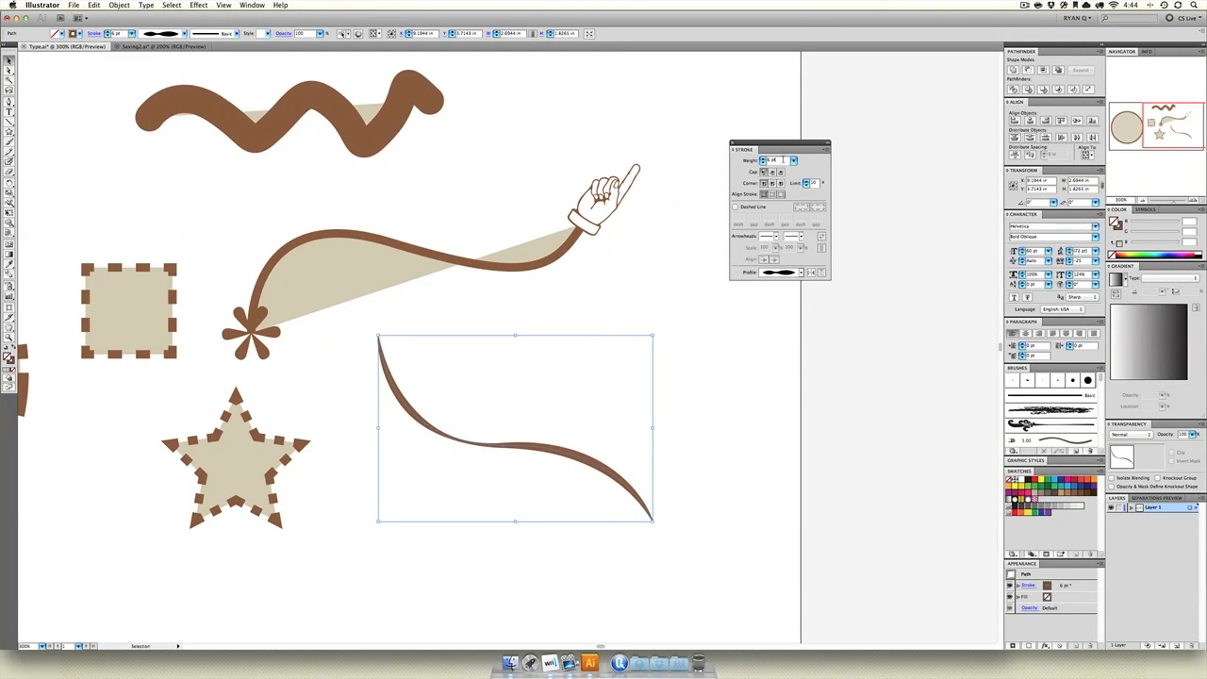
pyautogui.press('Up')
pyautogui.press('Up')
pyautogui.press('Up')
pyautogui.press('Up')
pyautogui.press('Up')
pyautogui.press('Up')
pyautogui.press('Up')
pyautogui.press('Up')
pyautogui.press('Up')
pyautogui.press('Up')
pyautogui.press('Up')
pyautogui.press('Up')
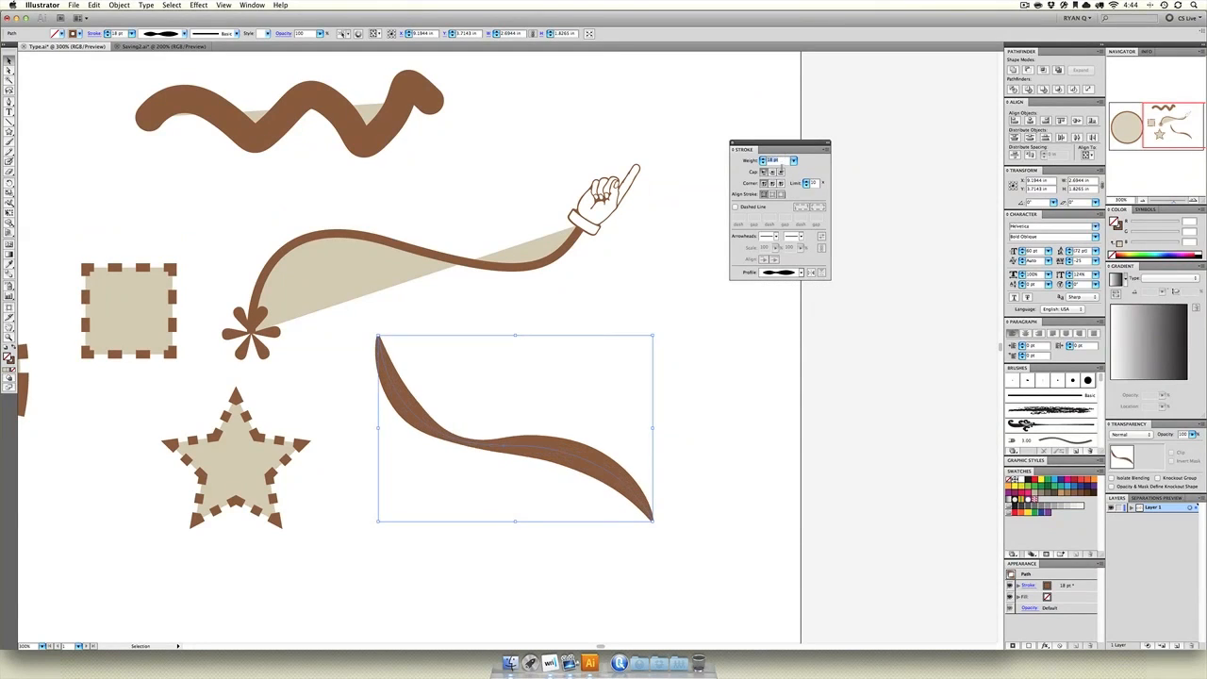
pyautogui.press('Up')
pyautogui.press('Up')
pyautogui.press('Up')
pyautogui.press('Up')
pyautogui.press('Up')
pyautogui.press('Up')
# Step: Try the symmetrical tapered width profile on the S-shaped path, followed by the one with an even middle and short pointed ends
pyautogui.click(802, 272)
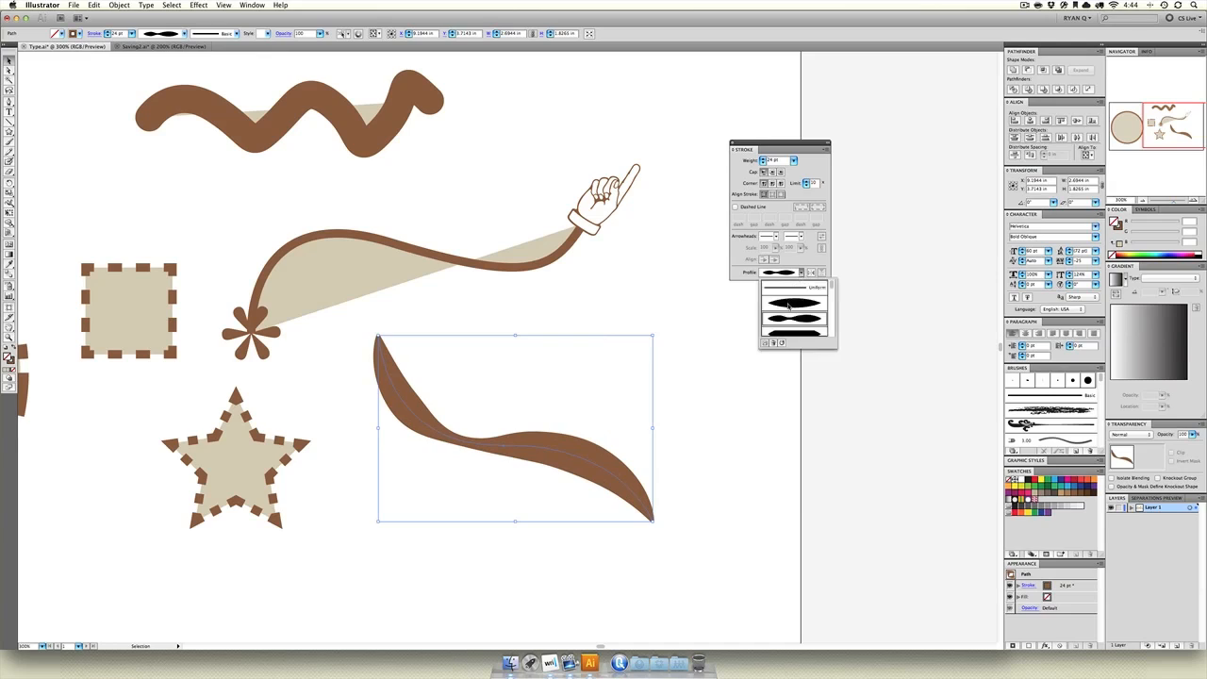
pyautogui.click(788, 308)
pyautogui.click(801, 272)
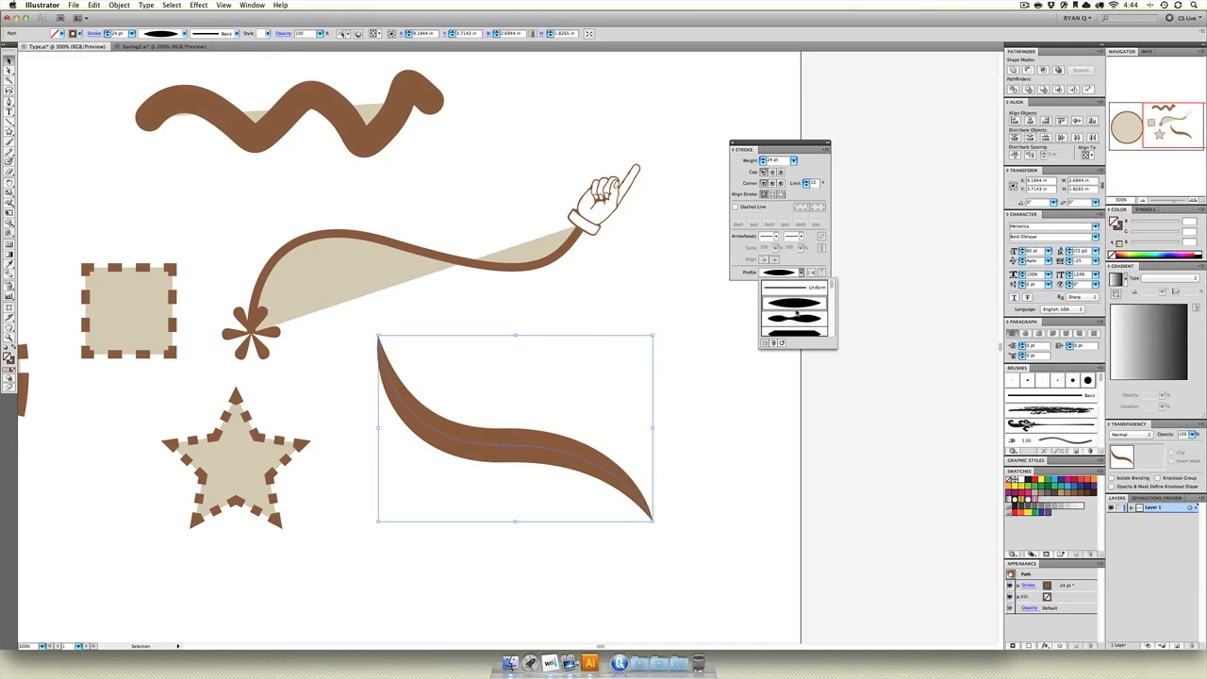
pyautogui.click(797, 306)
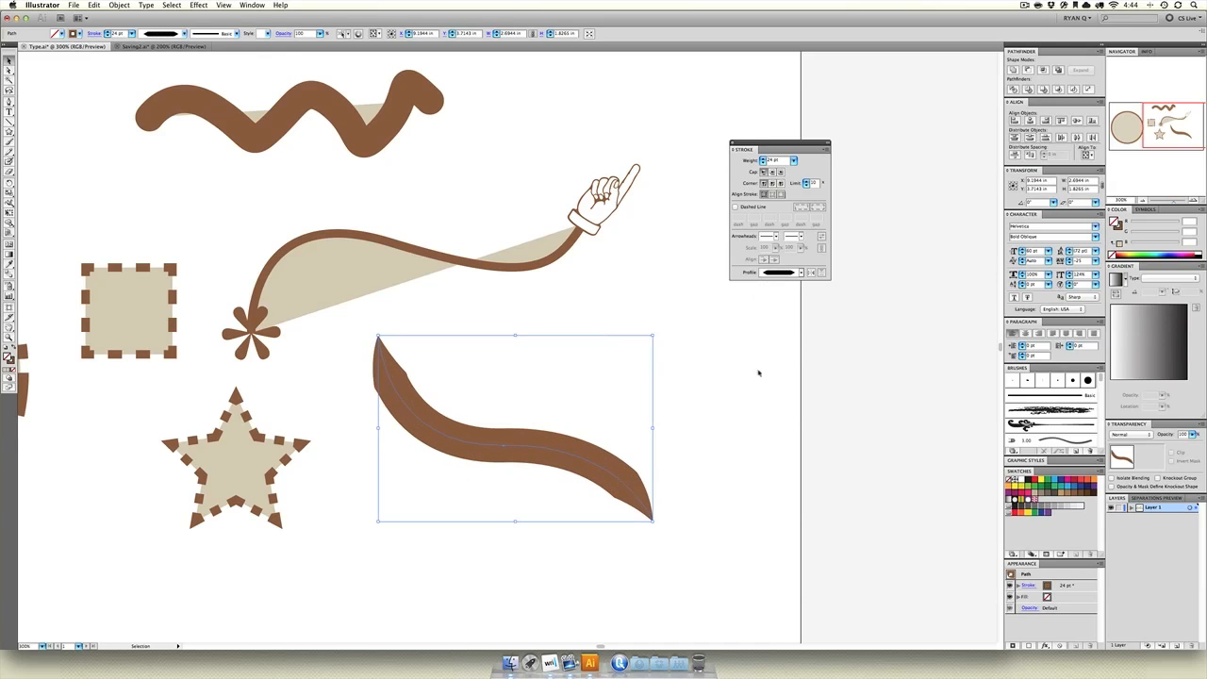
# Step: Change the S-shaped path's width profile to the asymmetrical taper that is thickest toward one end
pyautogui.click(800, 273)
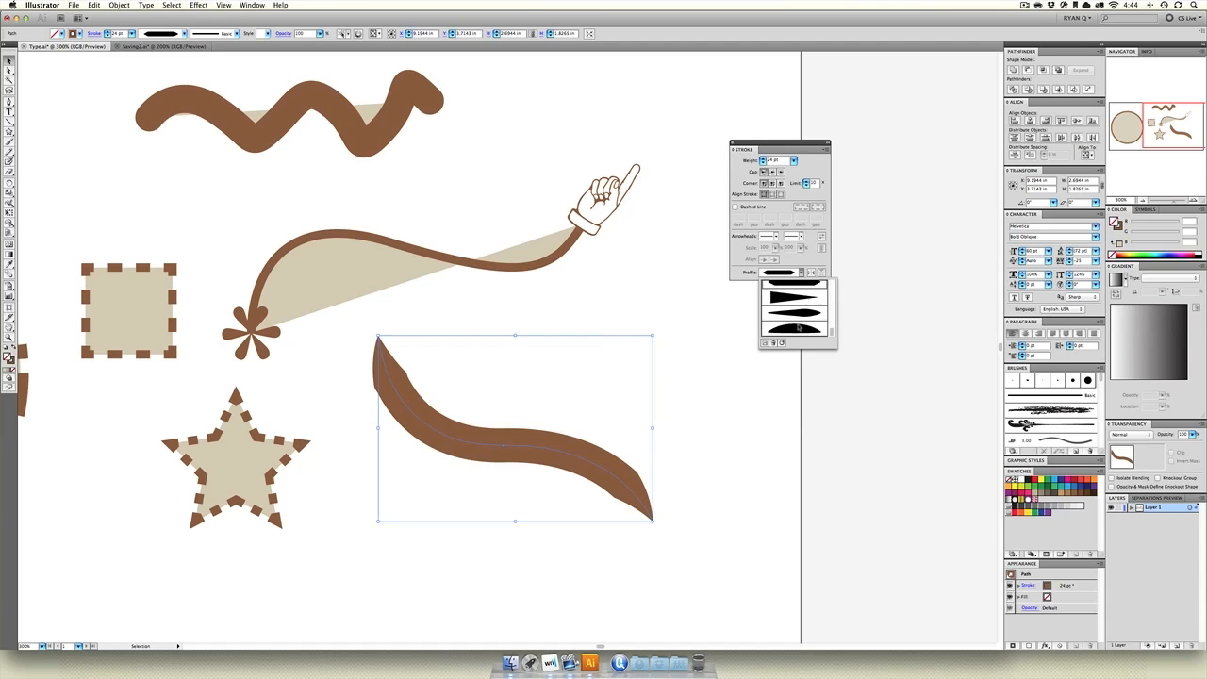
pyautogui.click(800, 318)
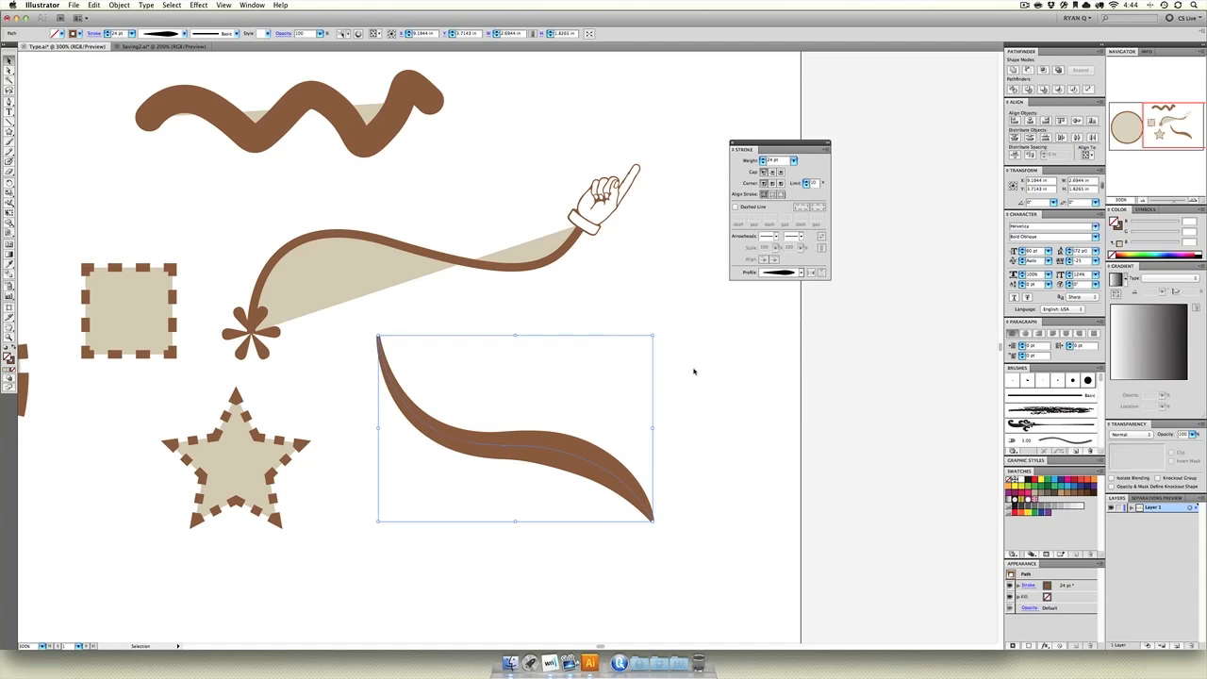
pyautogui.click(405, 327)
# Step: Change the S-shaped path's width profile to the one-sided dome shape
pyautogui.moveTo(640, 411); pyautogui.dragTo(428, 528)
pyautogui.click(799, 273)
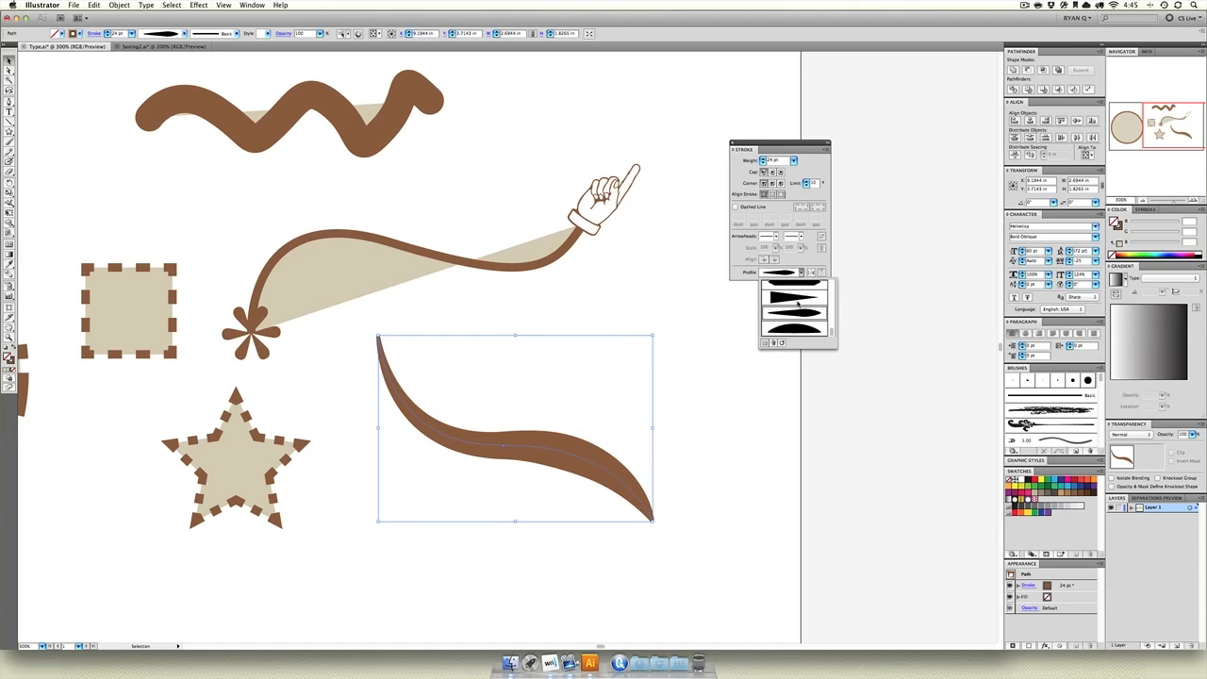
pyautogui.click(798, 328)
pyautogui.click(646, 397)
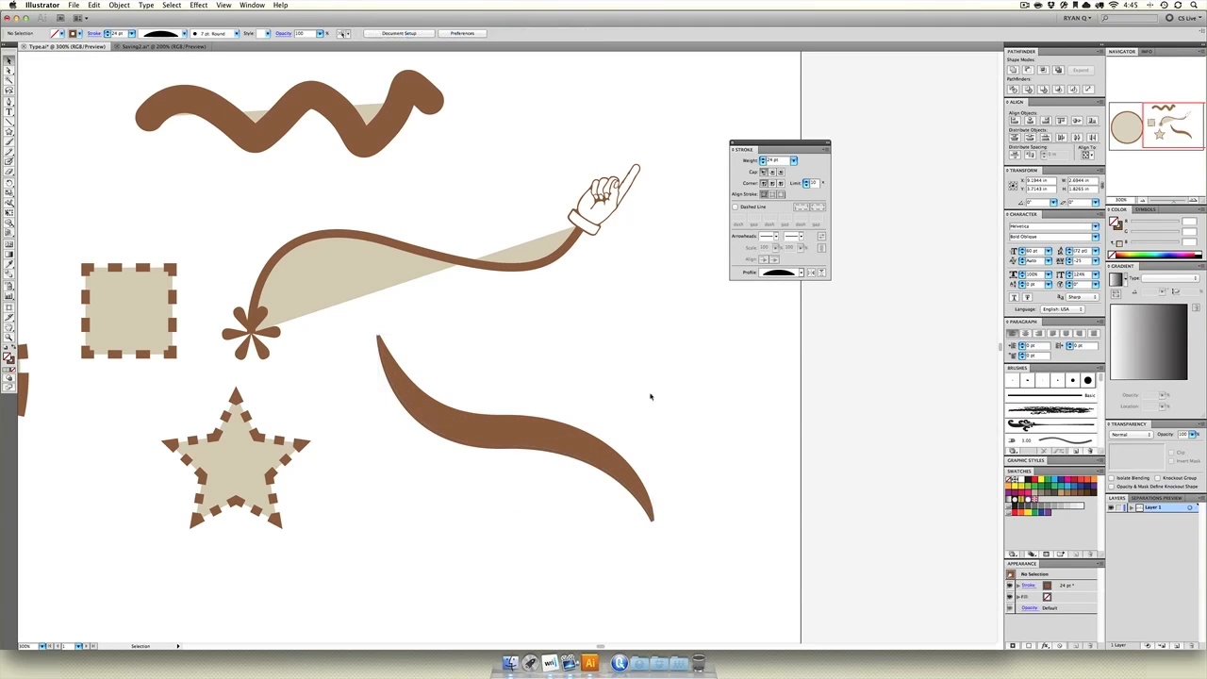
# Step: Reset the S-shaped path's width profile to Uniform and shift the path slightly
pyautogui.moveTo(678, 377); pyautogui.dragTo(379, 509)
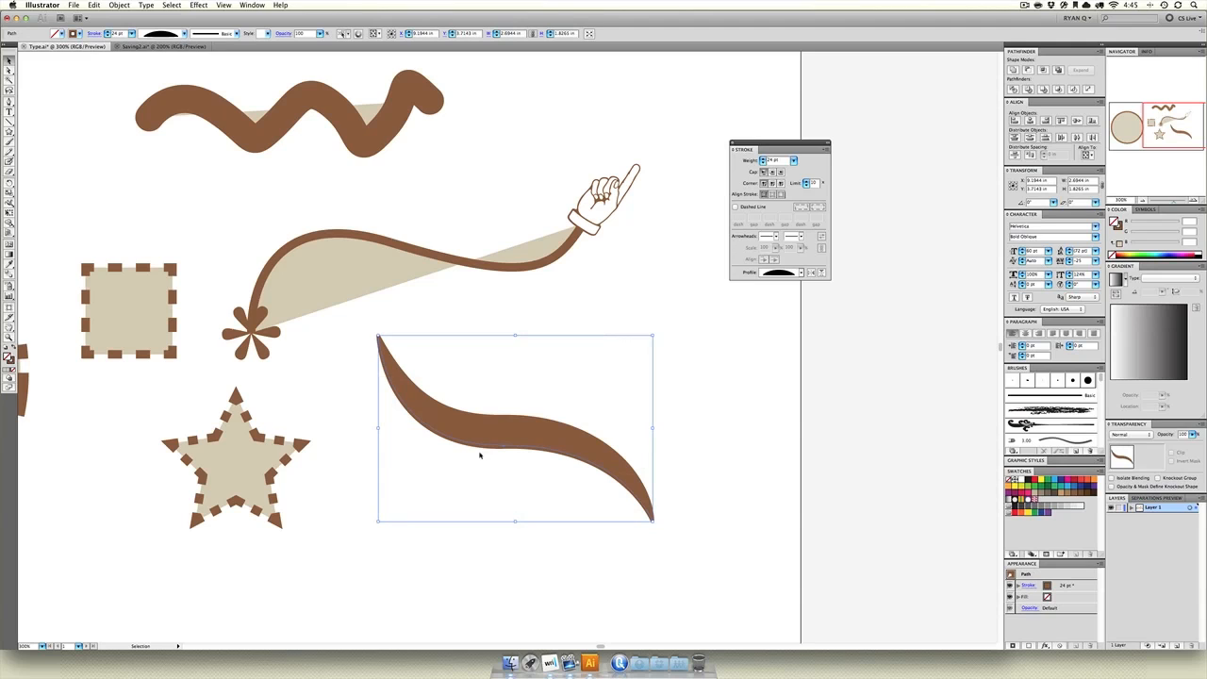
pyautogui.click(801, 273)
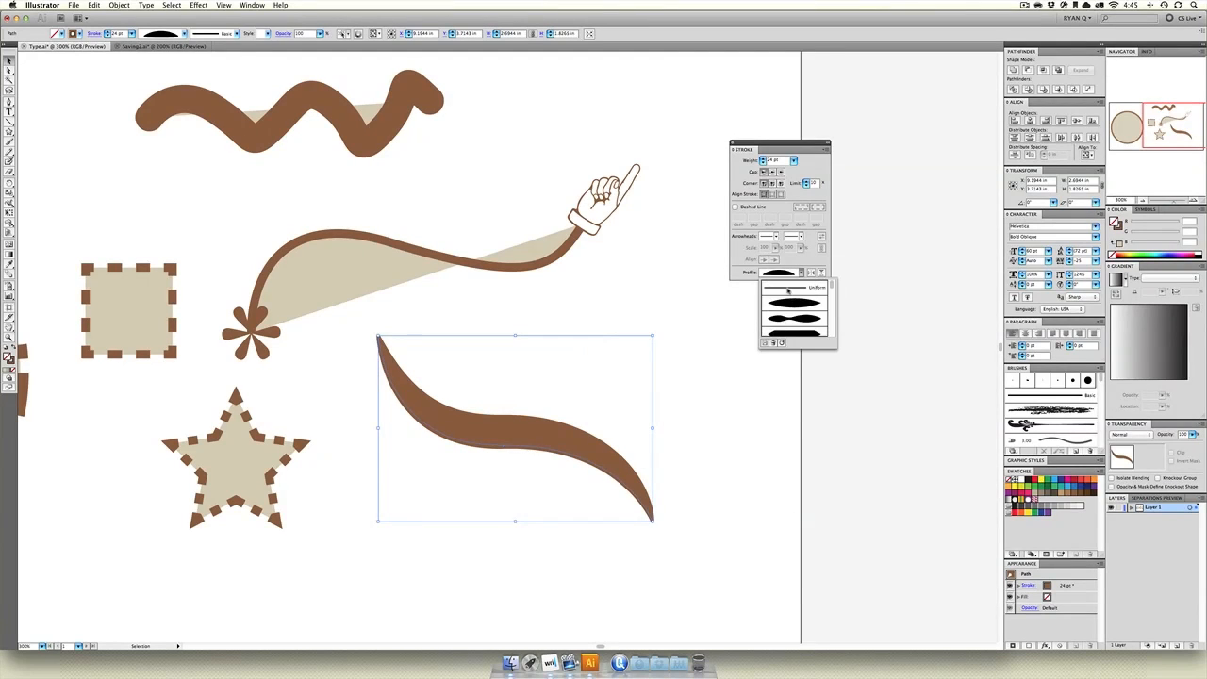
pyautogui.click(788, 289)
pyautogui.click(566, 371)
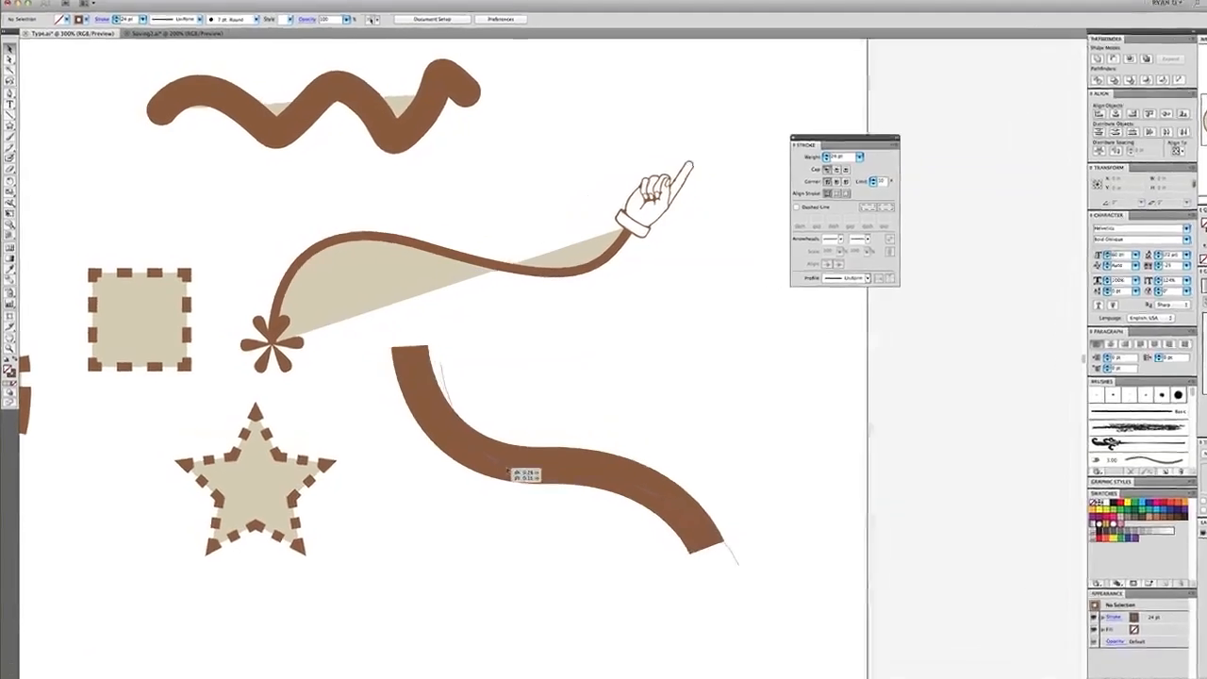
pyautogui.moveTo(507, 470); pyautogui.dragTo(509, 469)
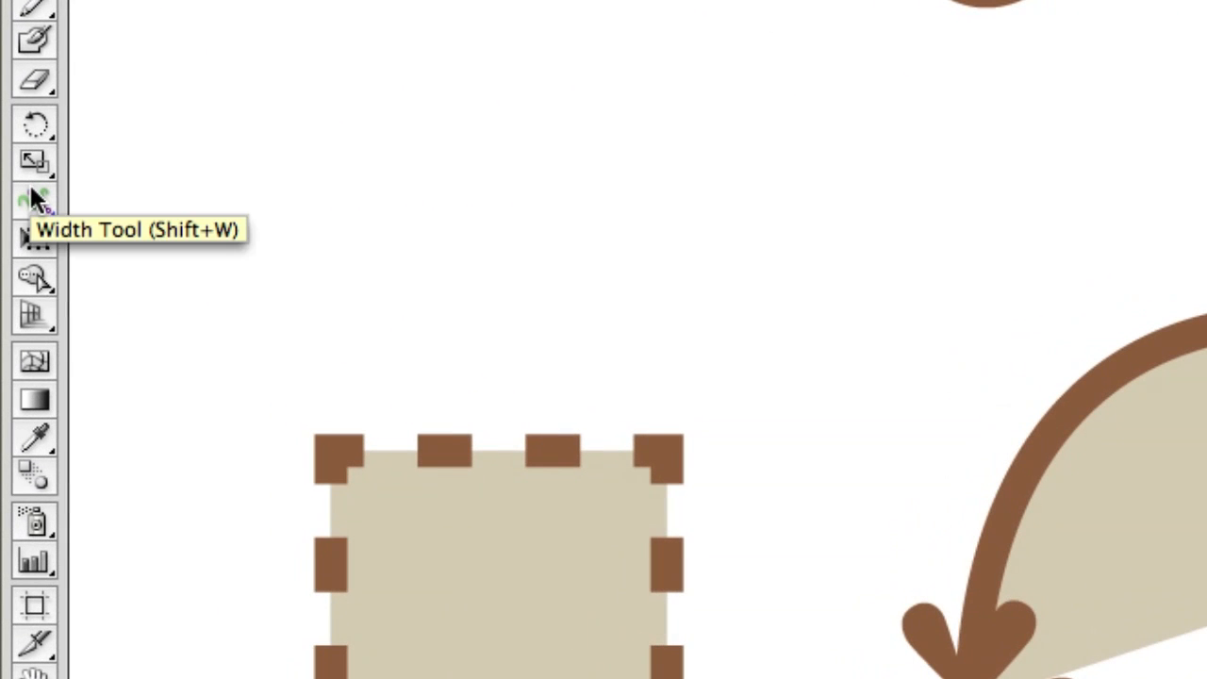
# Step: Vary the S-shaped path's thickness with the Width tool, pinching the upper bend and widening it past the middle and at the lower end
pyautogui.click(32, 196)
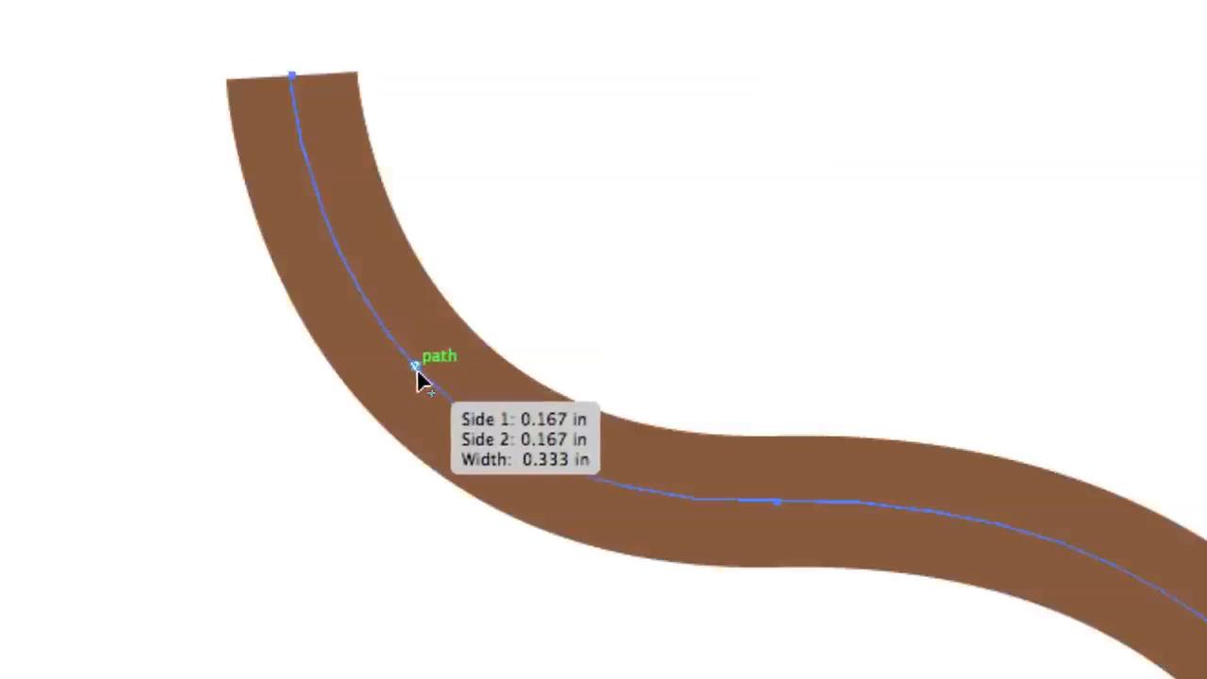
pyautogui.moveTo(440, 394)
pyautogui.mouseDown()
pyautogui.moveTo(390, 439)
pyautogui.moveTo(274, 503)
pyautogui.moveTo(444, 412)
pyautogui.mouseUp()
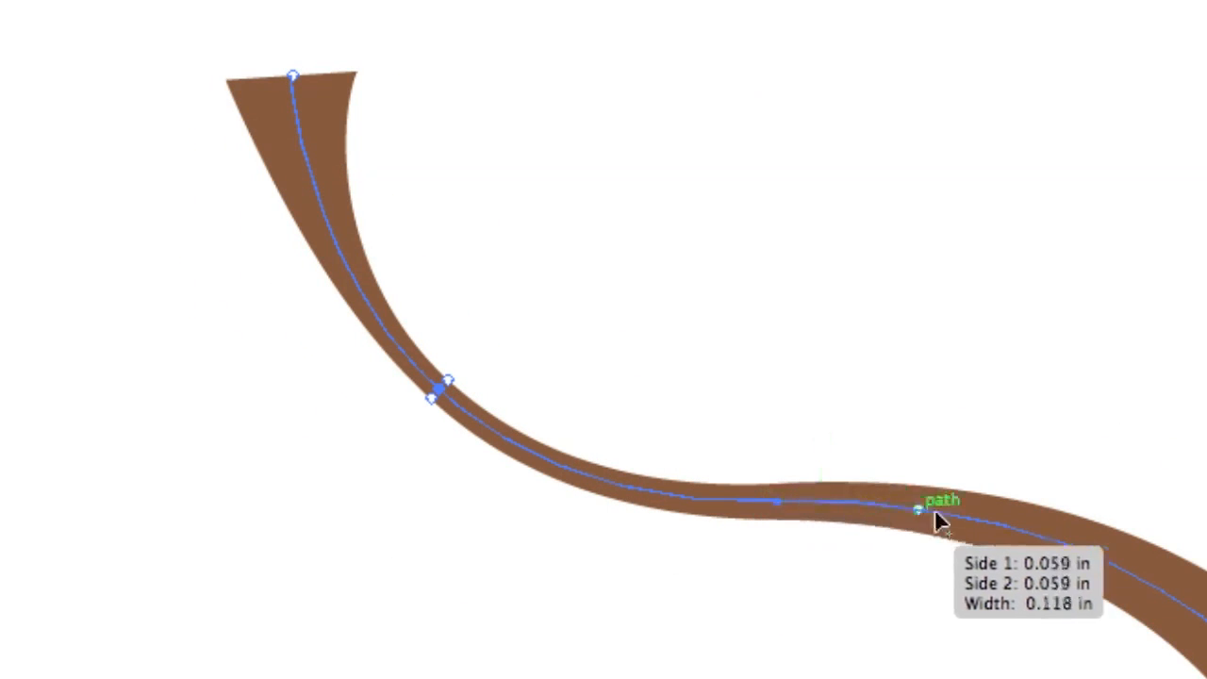
pyautogui.moveTo(1003, 520)
pyautogui.mouseDown()
pyautogui.moveTo(996, 556)
pyautogui.moveTo(1054, 495)
pyautogui.mouseUp()
pyautogui.moveTo(996, 464)
pyautogui.mouseDown()
pyautogui.moveTo(1006, 422)
pyautogui.moveTo(1018, 424)
pyautogui.mouseUp()
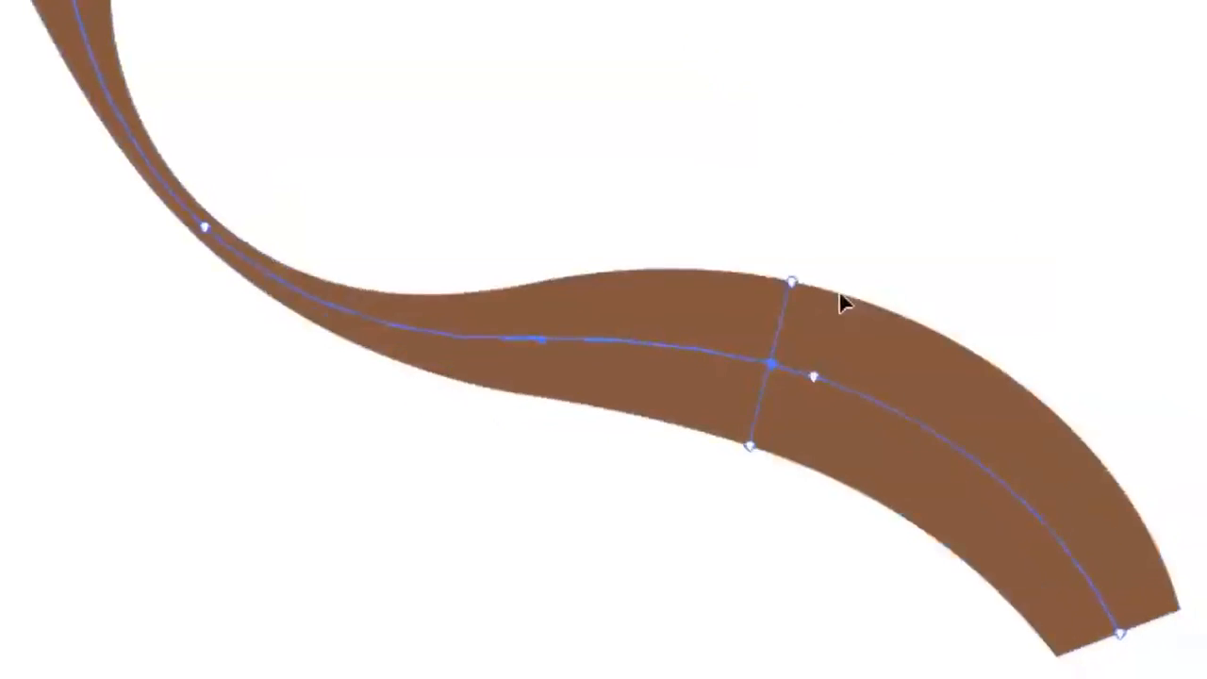
pyautogui.moveTo(1068, 596); pyautogui.dragTo(1182, 550)
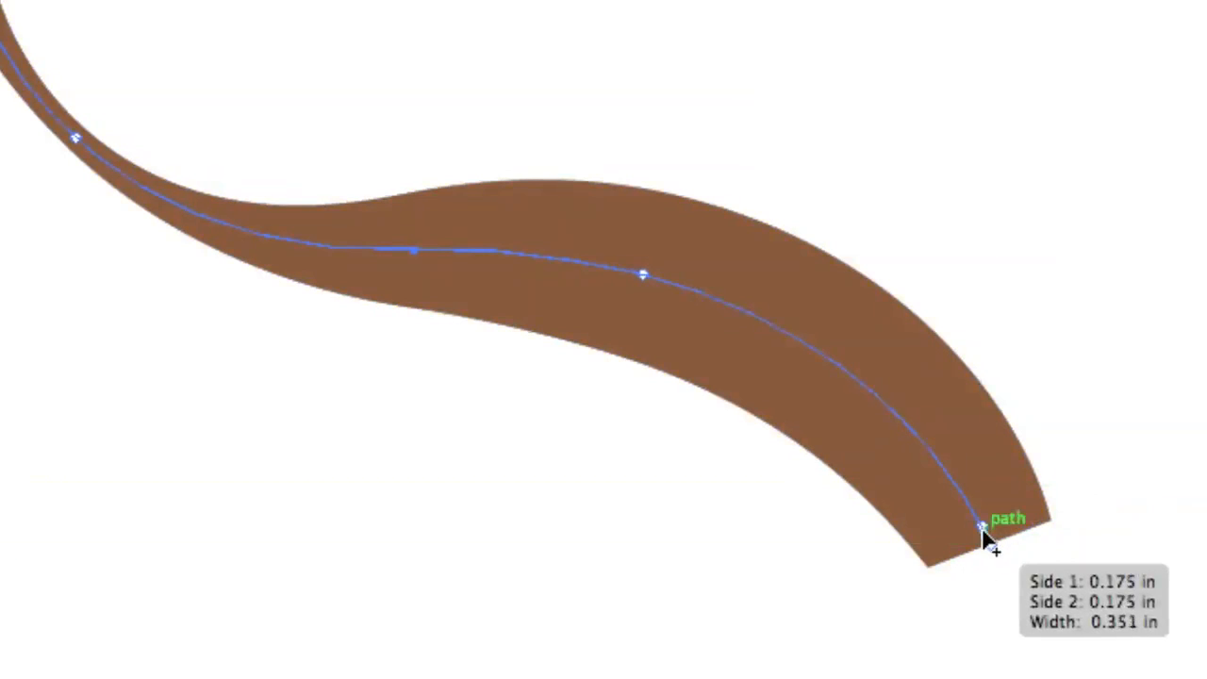
pyautogui.moveTo(988, 538)
pyautogui.mouseDown()
pyautogui.moveTo(1153, 456)
pyautogui.moveTo(1204, 482)
pyautogui.mouseUp()
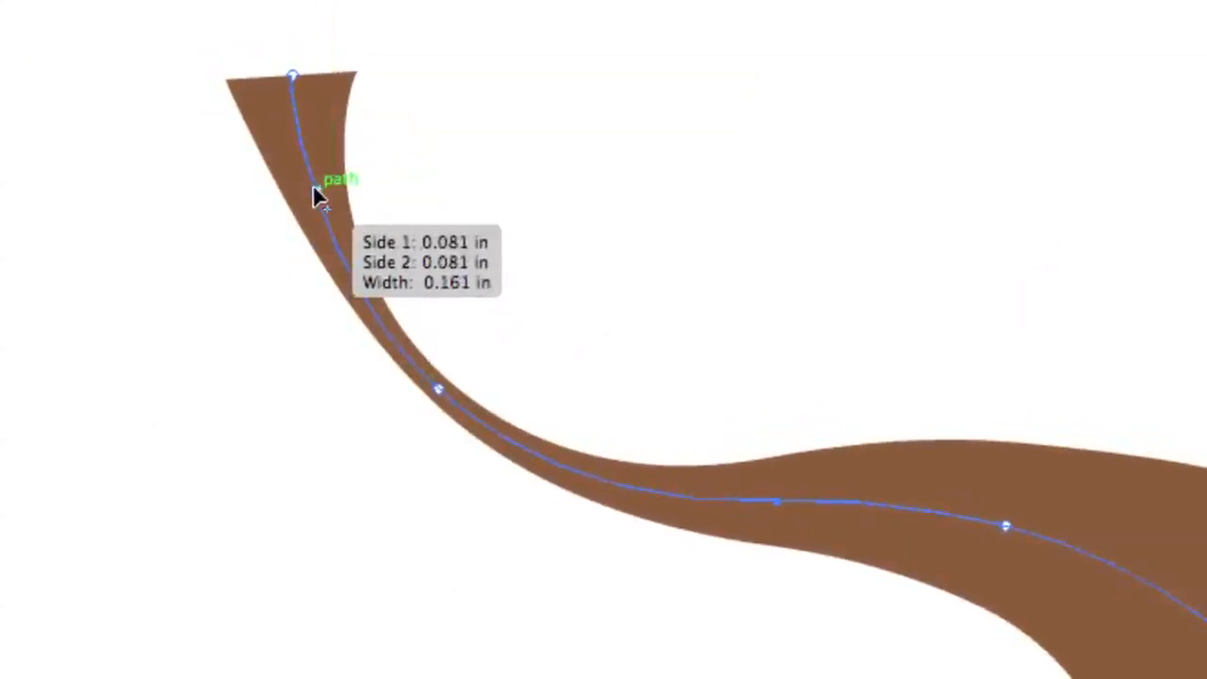
# Step: Widen the S-shaped path just below its upper end and pinch it just before its lower end with the Width tool
pyautogui.moveTo(267, 157); pyautogui.dragTo(236, 160)
pyautogui.moveTo(288, 203)
pyautogui.mouseDown()
pyautogui.moveTo(204, 201)
pyautogui.moveTo(200, 219)
pyautogui.mouseUp()
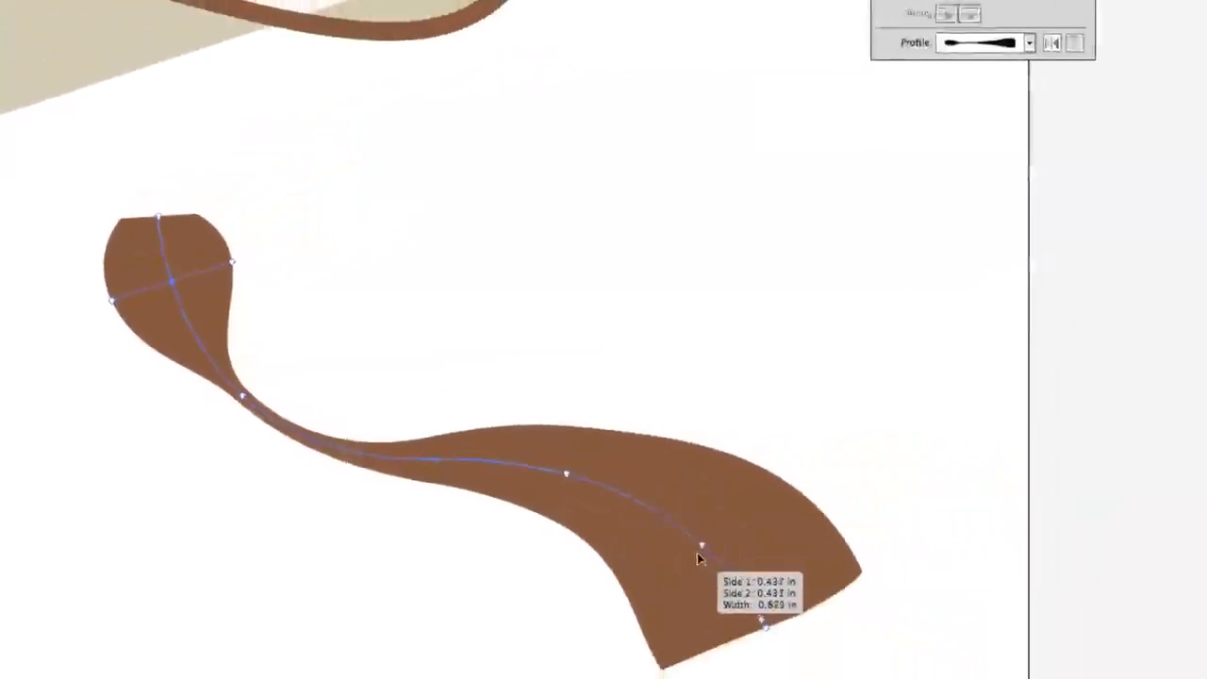
pyautogui.moveTo(638, 546); pyautogui.dragTo(588, 541)
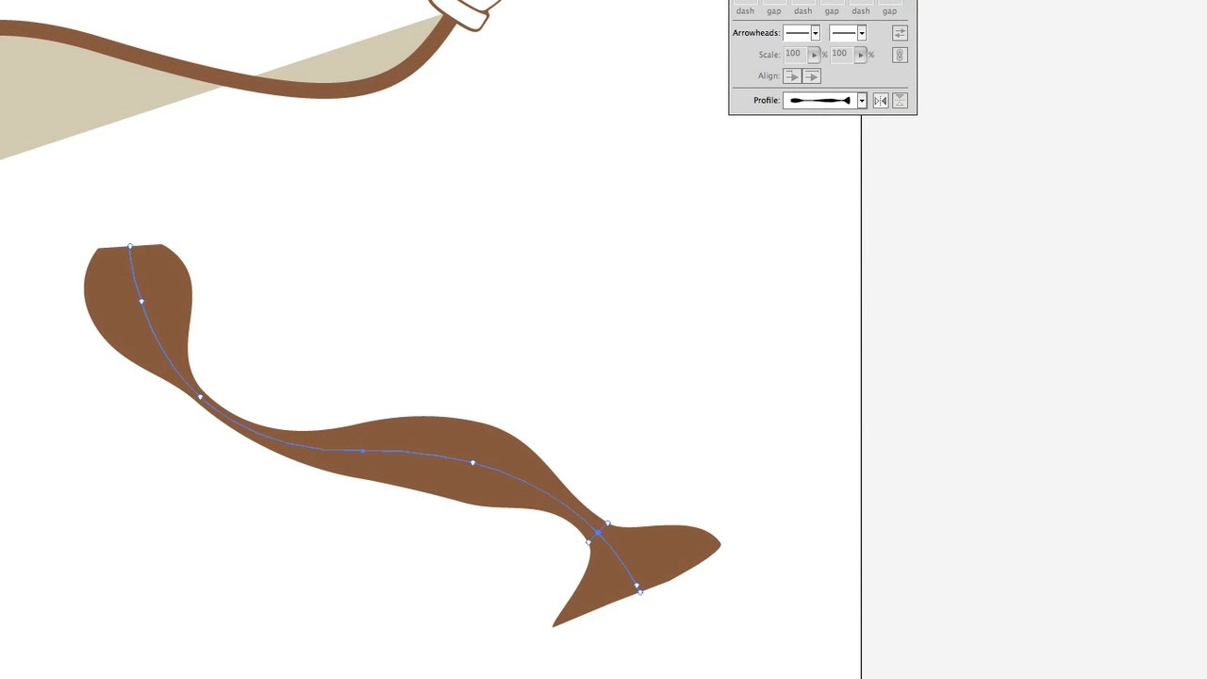
# Step: Save the S-shaped path's custom width as a new width profile named Crazy
pyautogui.press('v')
pyautogui.click(347, 349)
pyautogui.moveTo(445, 313); pyautogui.dragTo(254, 525)
pyautogui.click(862, 101)
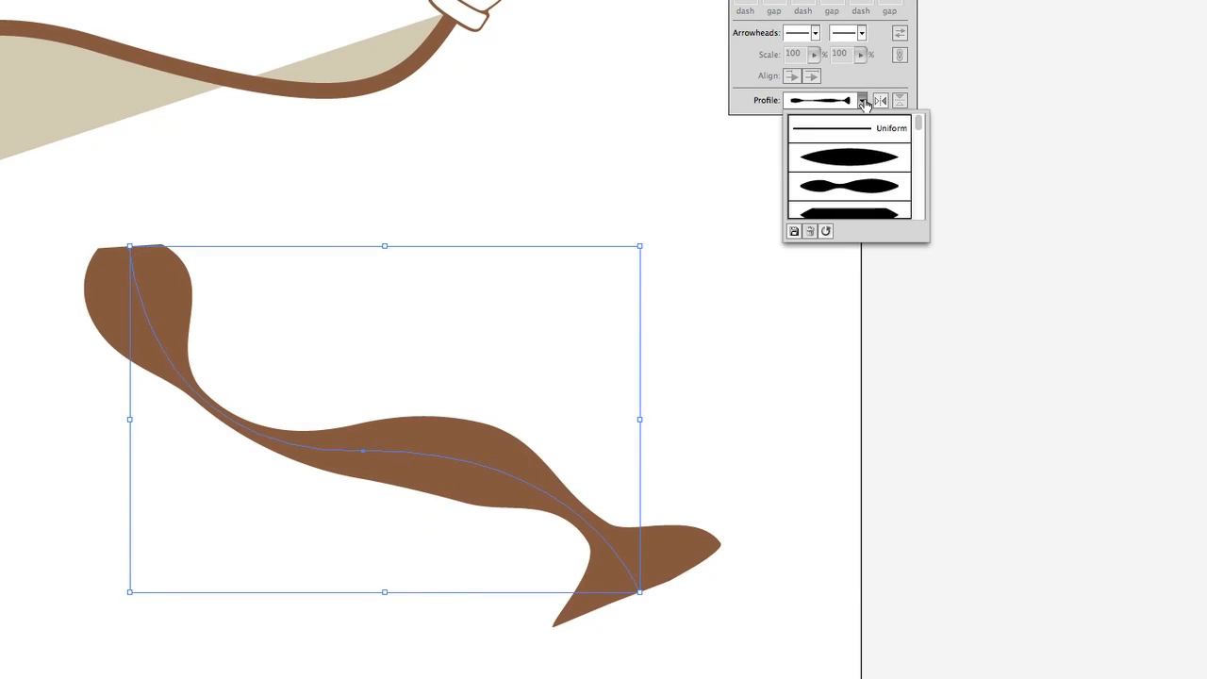
pyautogui.click(794, 232)
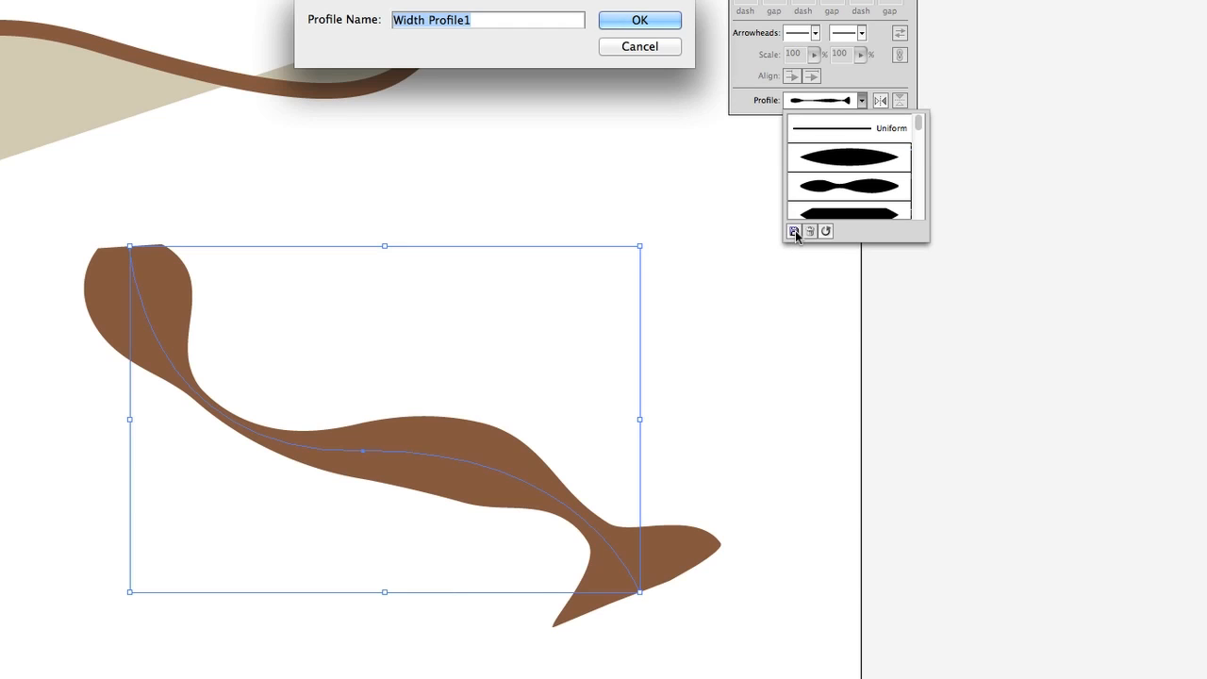
pyautogui.write('Crazy')
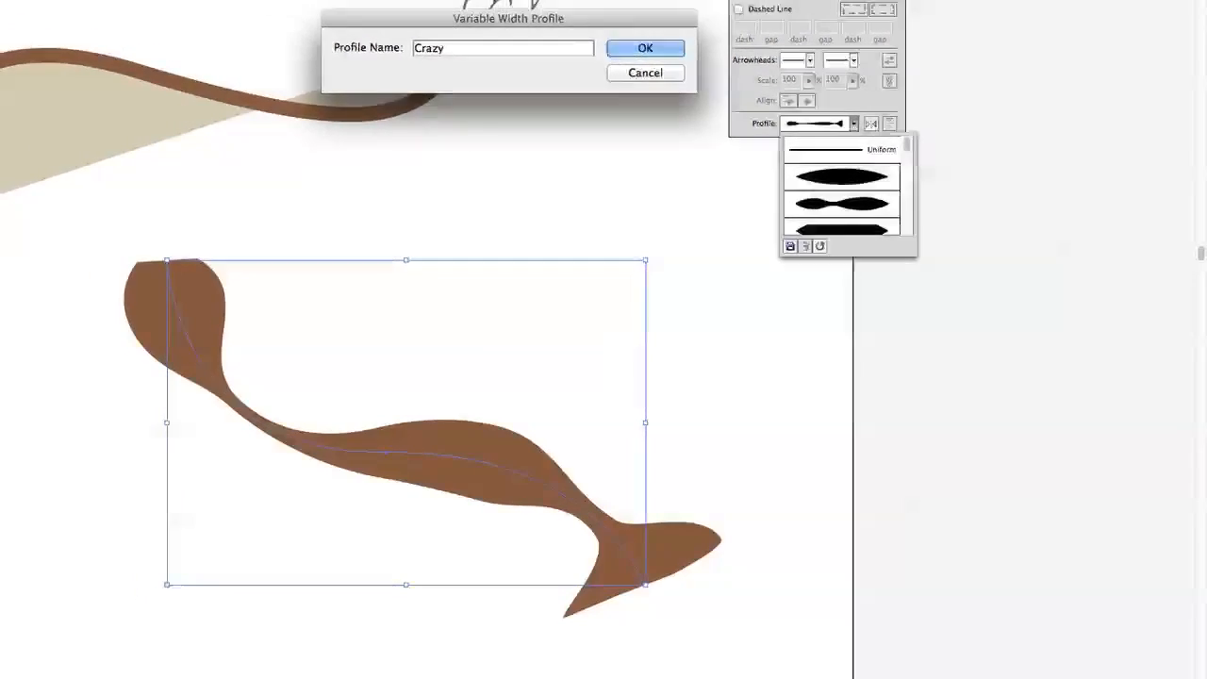
pyautogui.press('Return')
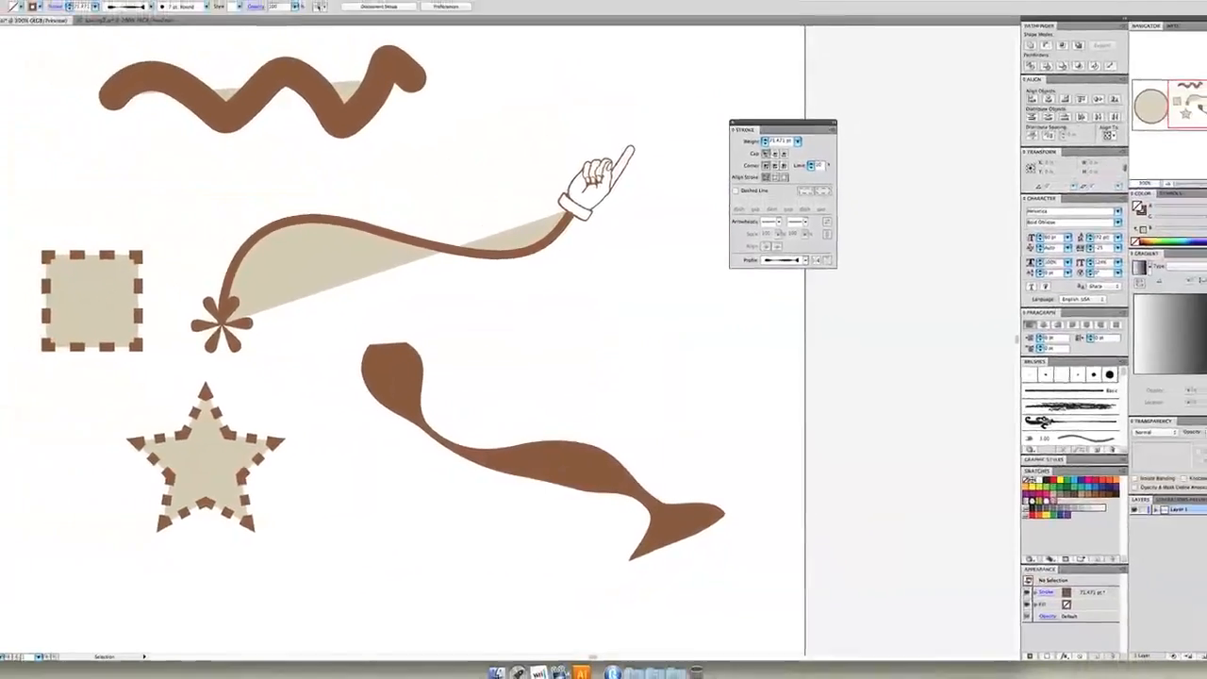
# Step: Draw a vertical straight line about 1.31 in long above the S-shaped path's lower end and apply the Crazy width profile
pyautogui.moveTo(670, 303); pyautogui.dragTo(669, 403)
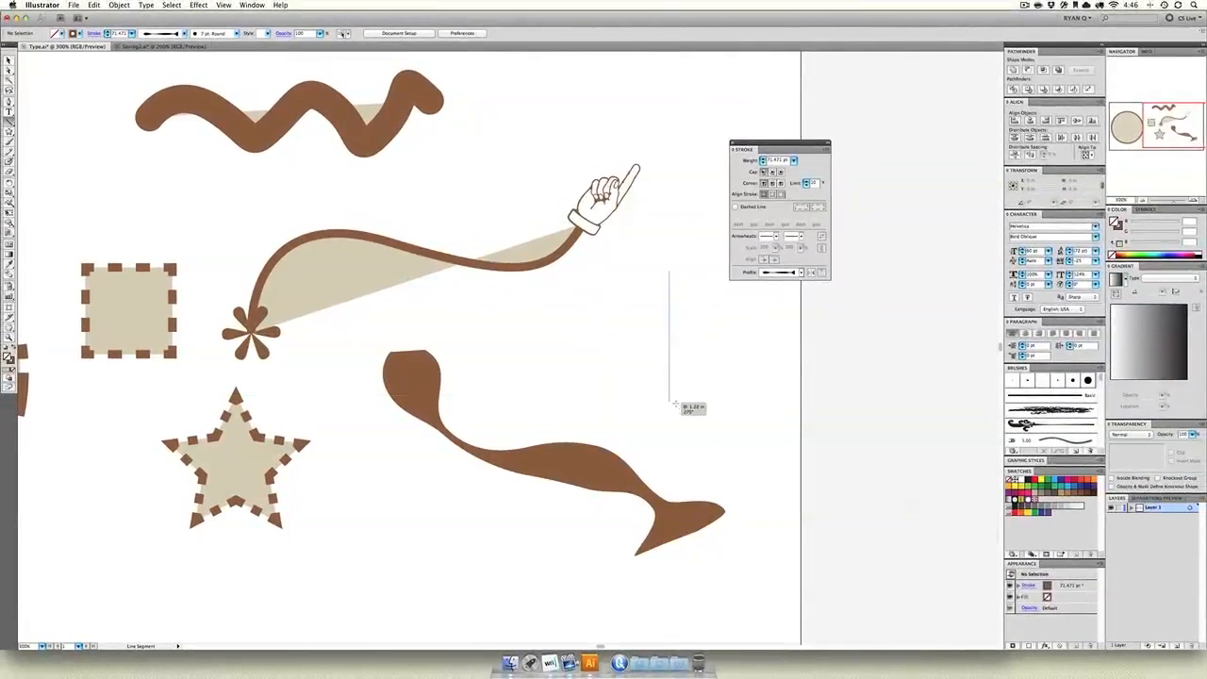
pyautogui.click(801, 272)
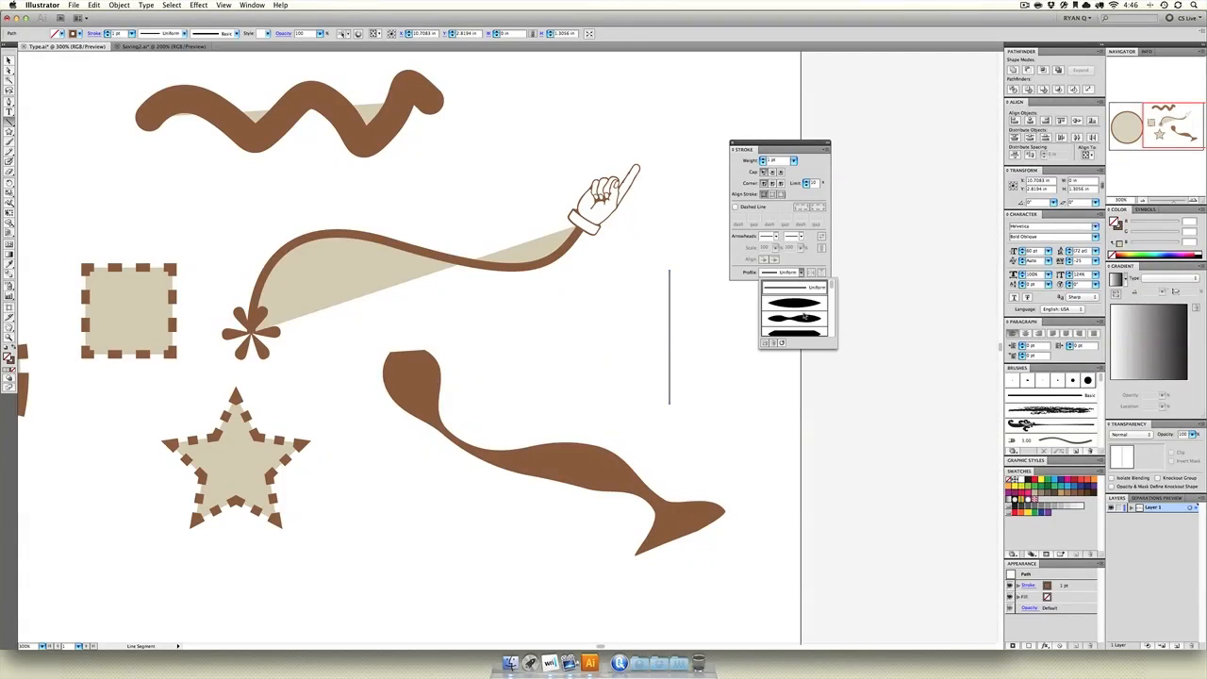
pyautogui.click(803, 330)
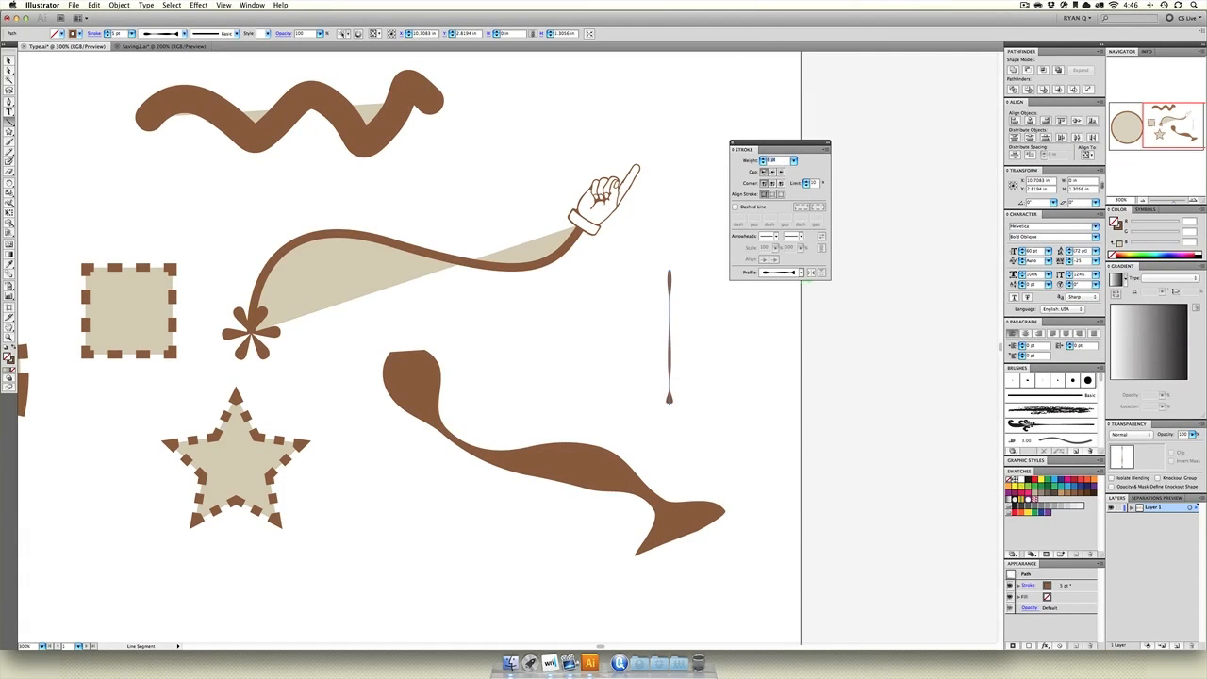
# Step: Increase the vertical line's stroke weight to 30 pt and deselect it
pyautogui.press('Up')
pyautogui.press('Up')
pyautogui.press('Up')
pyautogui.press('Up')
pyautogui.press('Up')
pyautogui.press('Up')
pyautogui.press('Up')
pyautogui.press('Up')
pyautogui.press('Up')
pyautogui.press('Up')
pyautogui.press('Up')
pyautogui.press('Up')
pyautogui.press('Up')
pyautogui.press('Up')
pyautogui.press('Up')
pyautogui.press('Up')
pyautogui.press('Up')
pyautogui.press('Up')
pyautogui.press('Up')
pyautogui.press('Up')
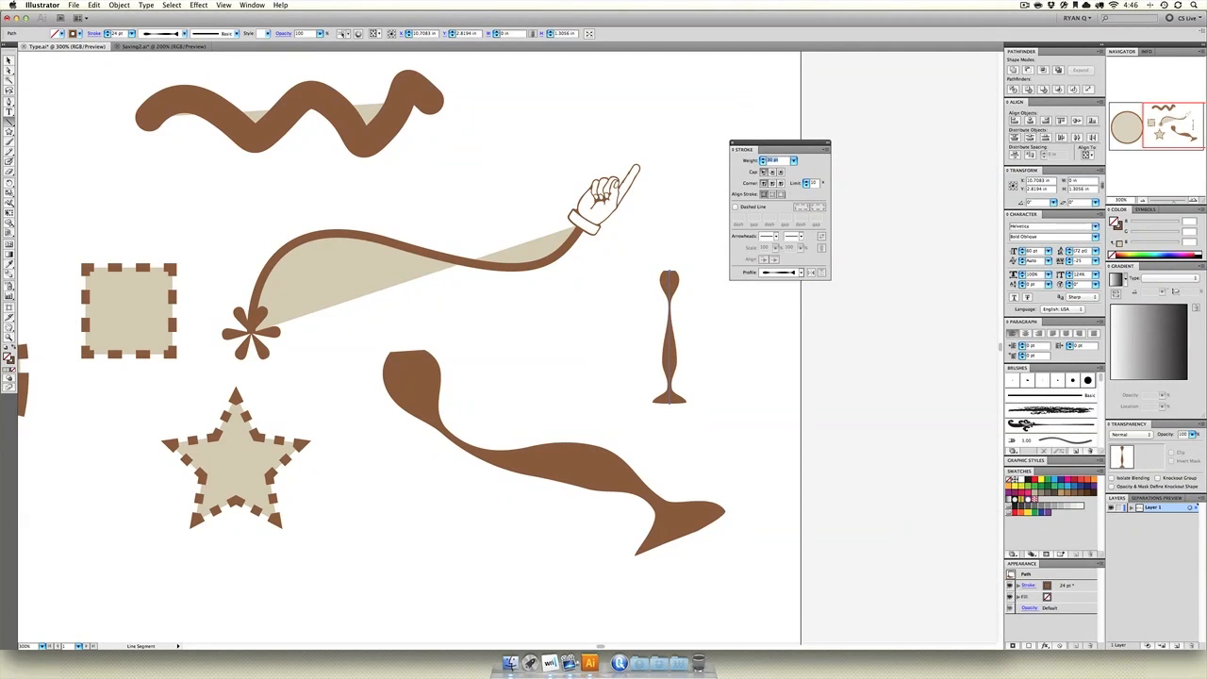
pyautogui.click(504, 306)
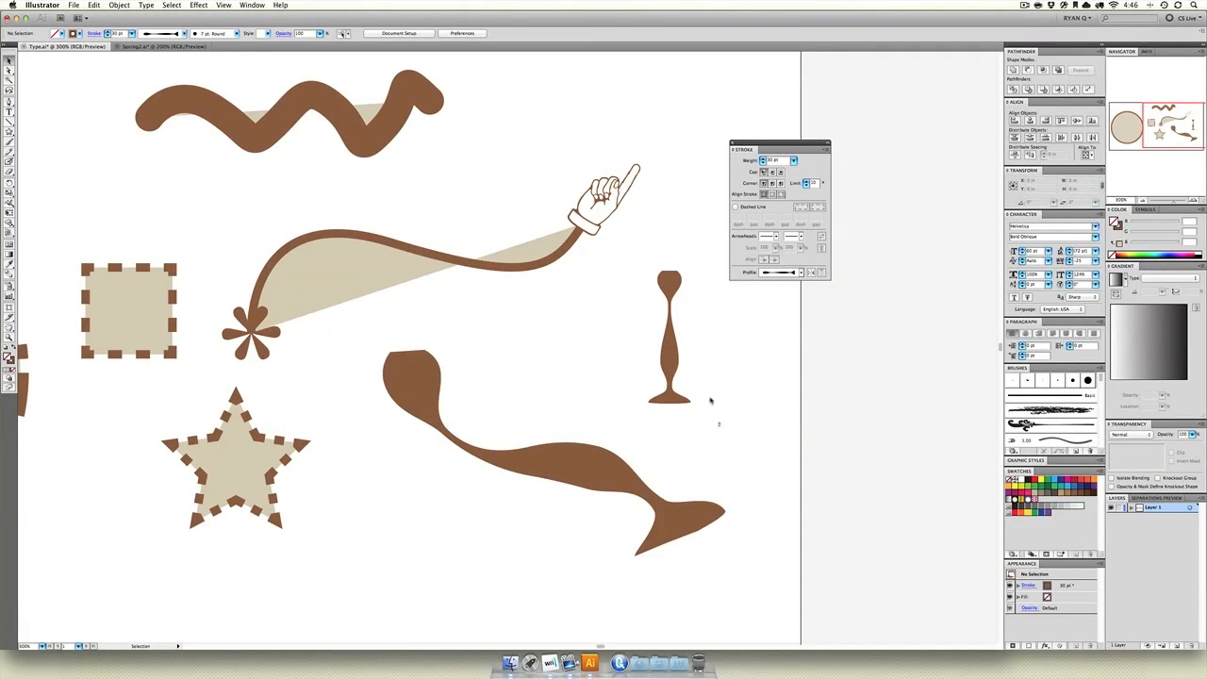
# Step: Draw a curved open path with the Pen tool along the artboard's right edge, about 1.32 in wide and 3.34 in tall
pyautogui.moveTo(721, 427); pyautogui.dragTo(655, 305)
pyautogui.hotkey('ctrl', '-')
pyautogui.hotkey('ctrl', '-')
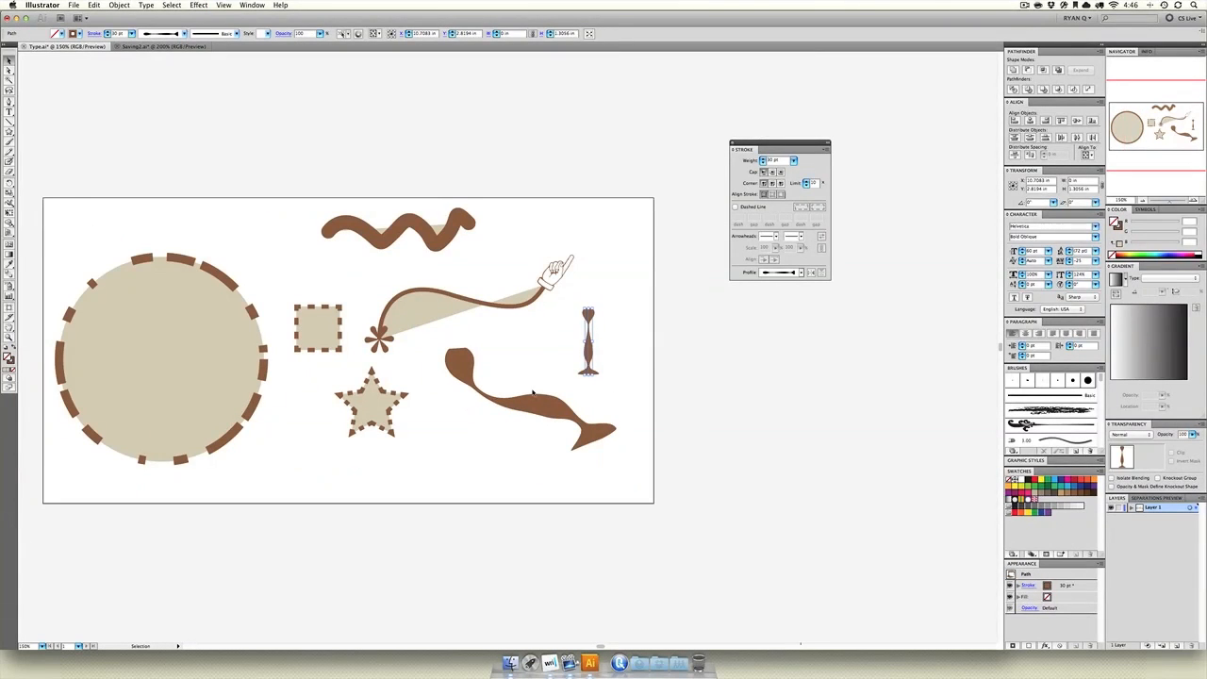
pyautogui.click(529, 365)
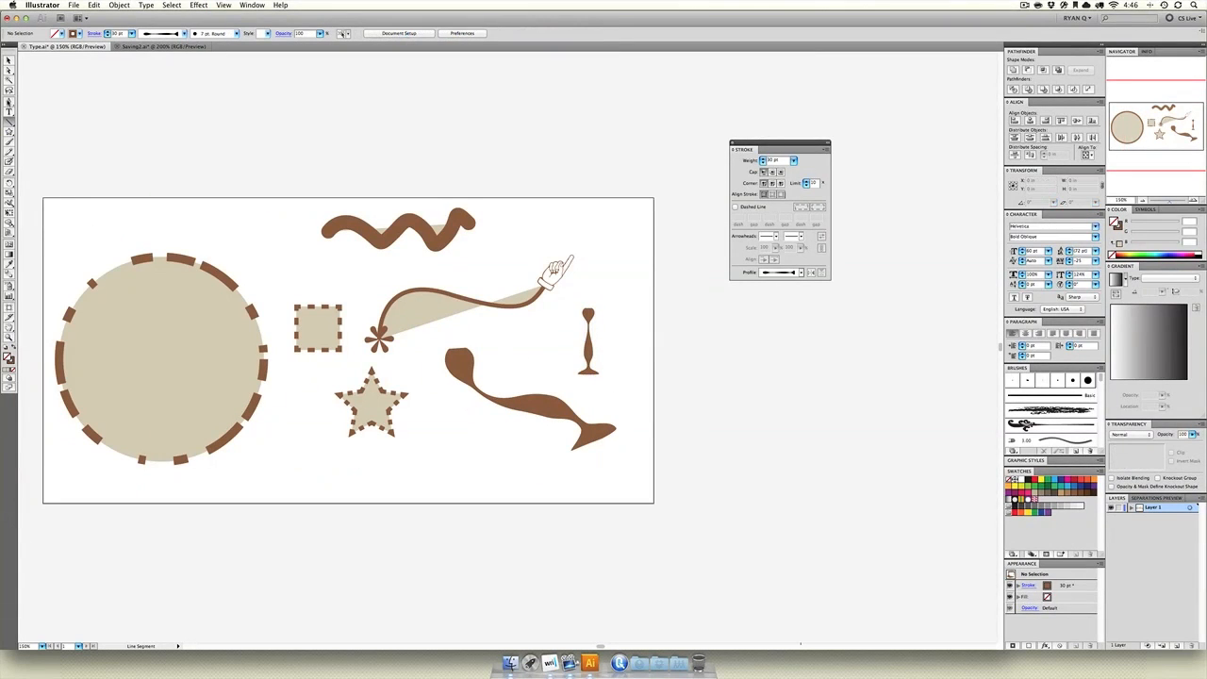
pyautogui.click(568, 215)
pyautogui.moveTo(620, 235); pyautogui.dragTo(616, 276)
pyautogui.moveTo(623, 303); pyautogui.dragTo(632, 327)
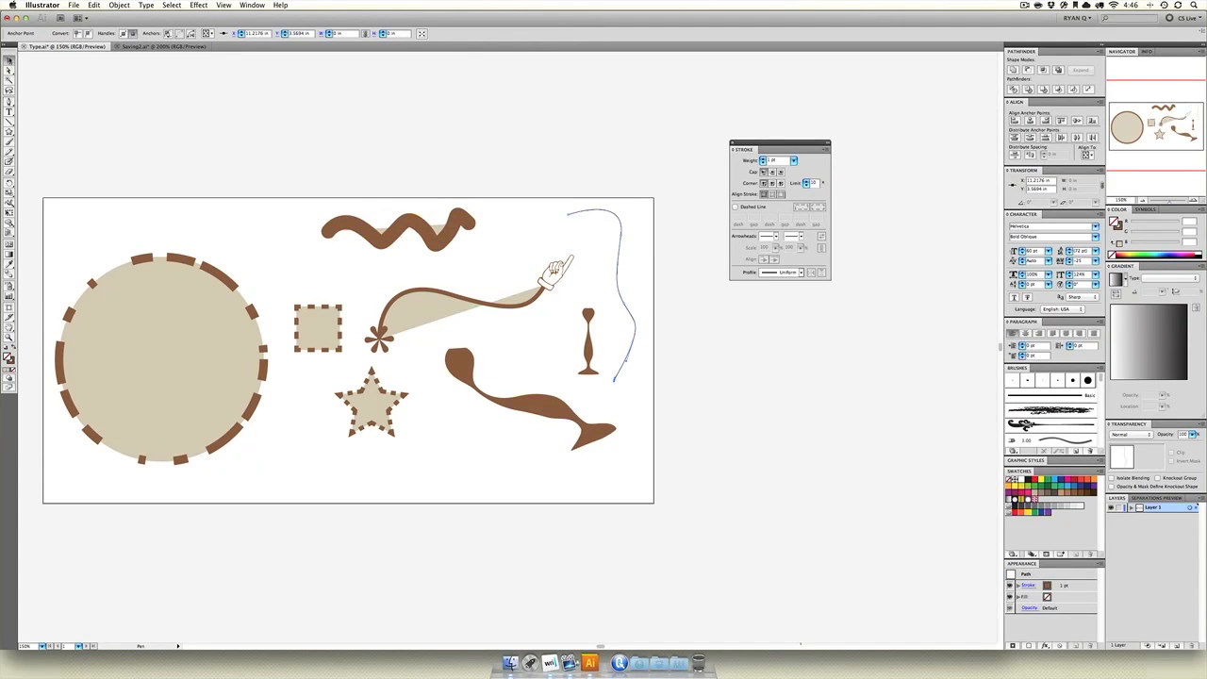
pyautogui.press('v')
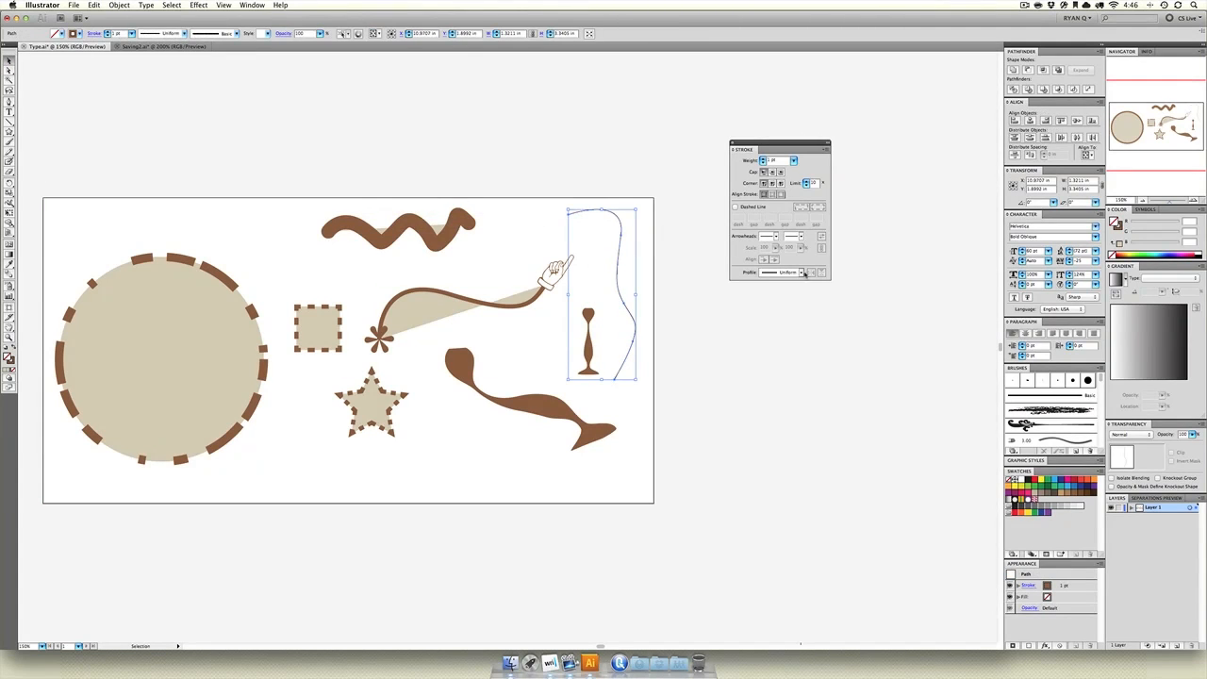
# Step: Apply the Crazy width profile to the new curved path and set its stroke weight to 24 pt
pyautogui.click(802, 272)
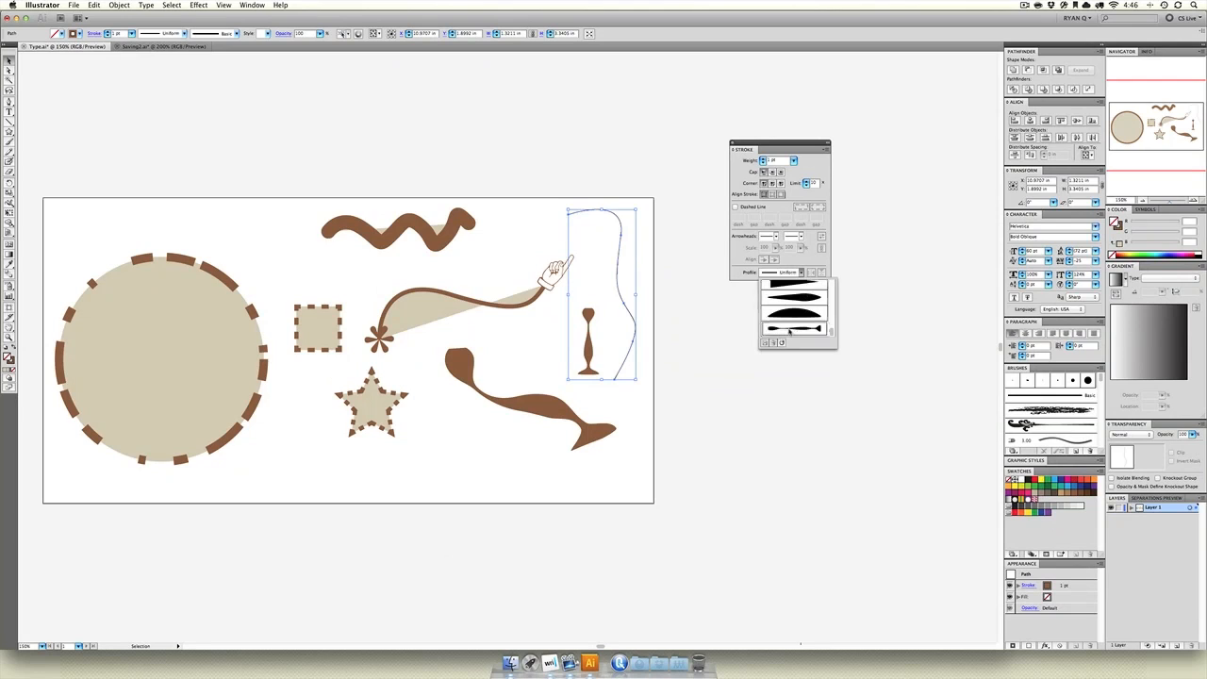
pyautogui.click(797, 329)
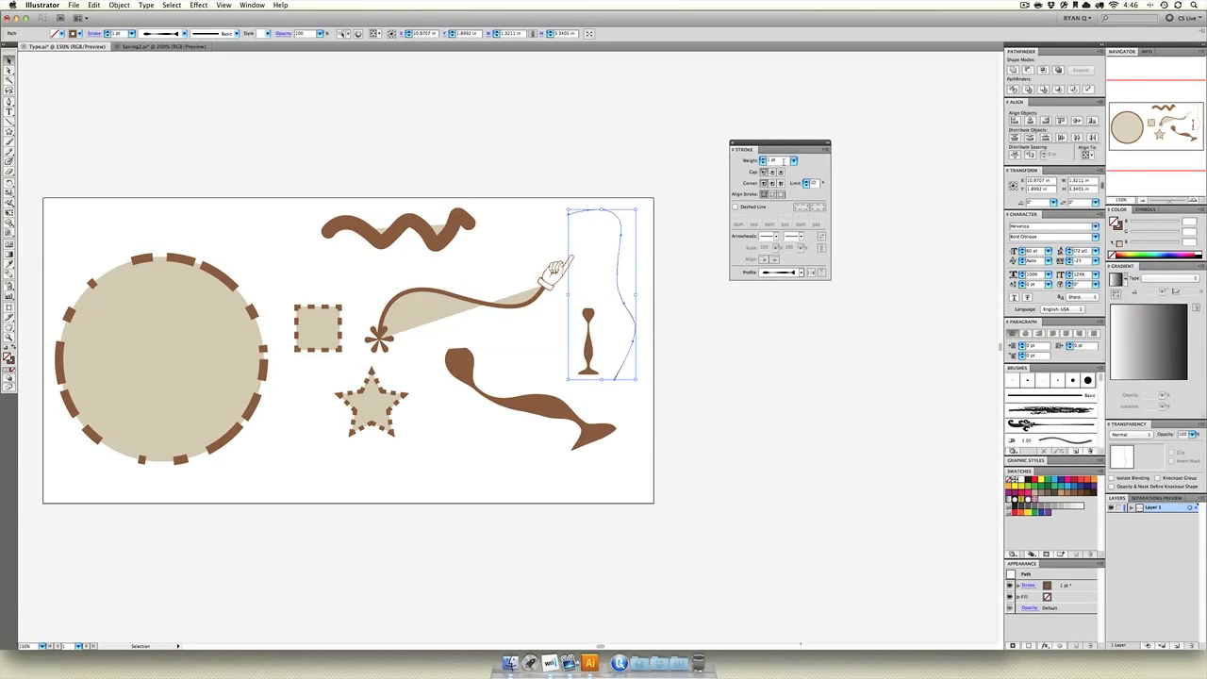
pyautogui.hotkey('shift', 'Up')
pyautogui.hotkey('shift', 'Up')
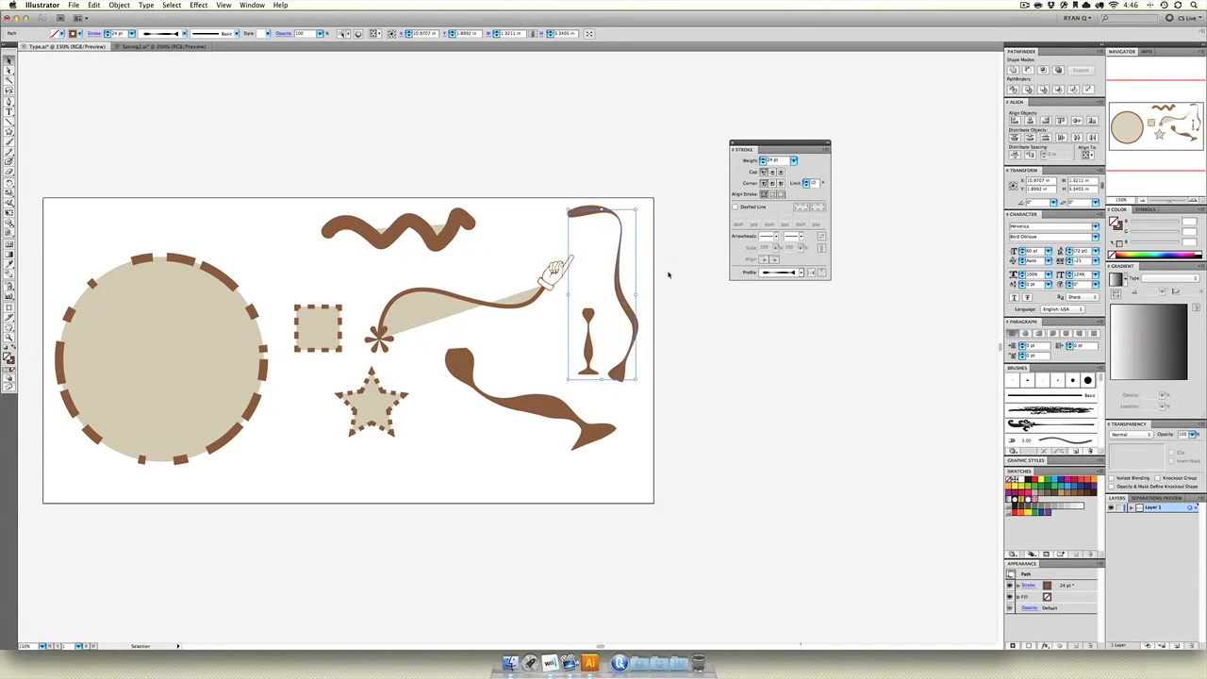
# Step: Move the curved path beside the artboard's right edge slightly down
pyautogui.moveTo(626, 349); pyautogui.dragTo(641, 345)
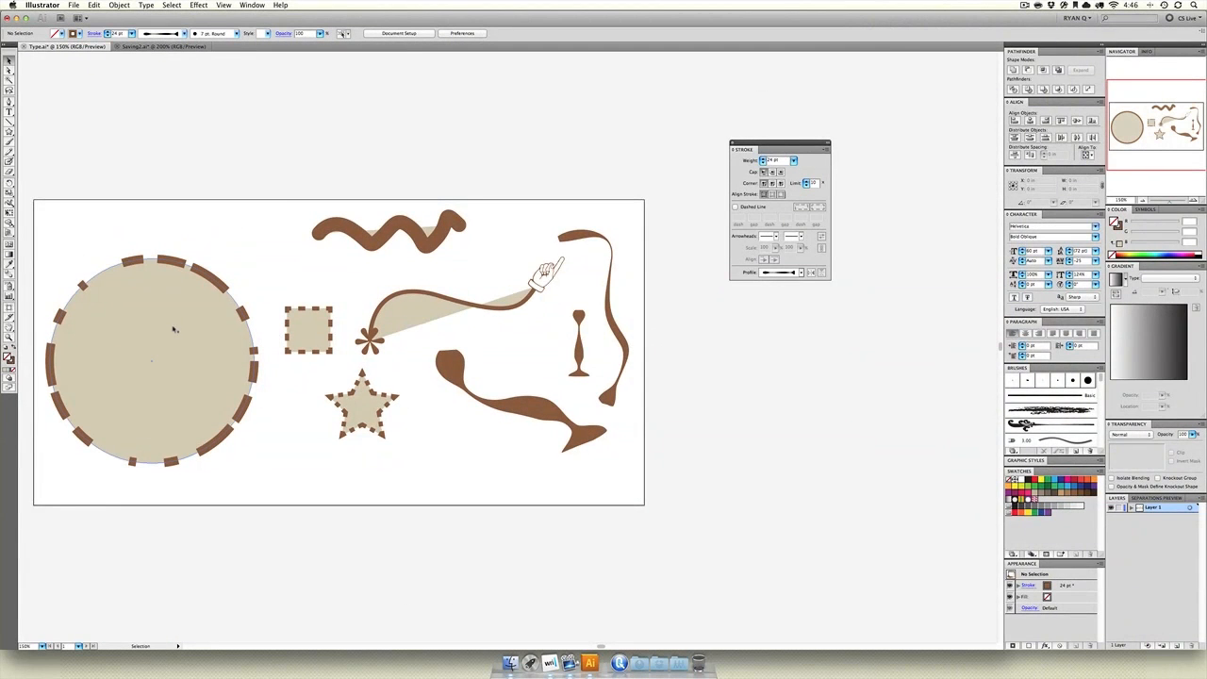
pyautogui.moveTo(174, 329); pyautogui.dragTo(220, 352)
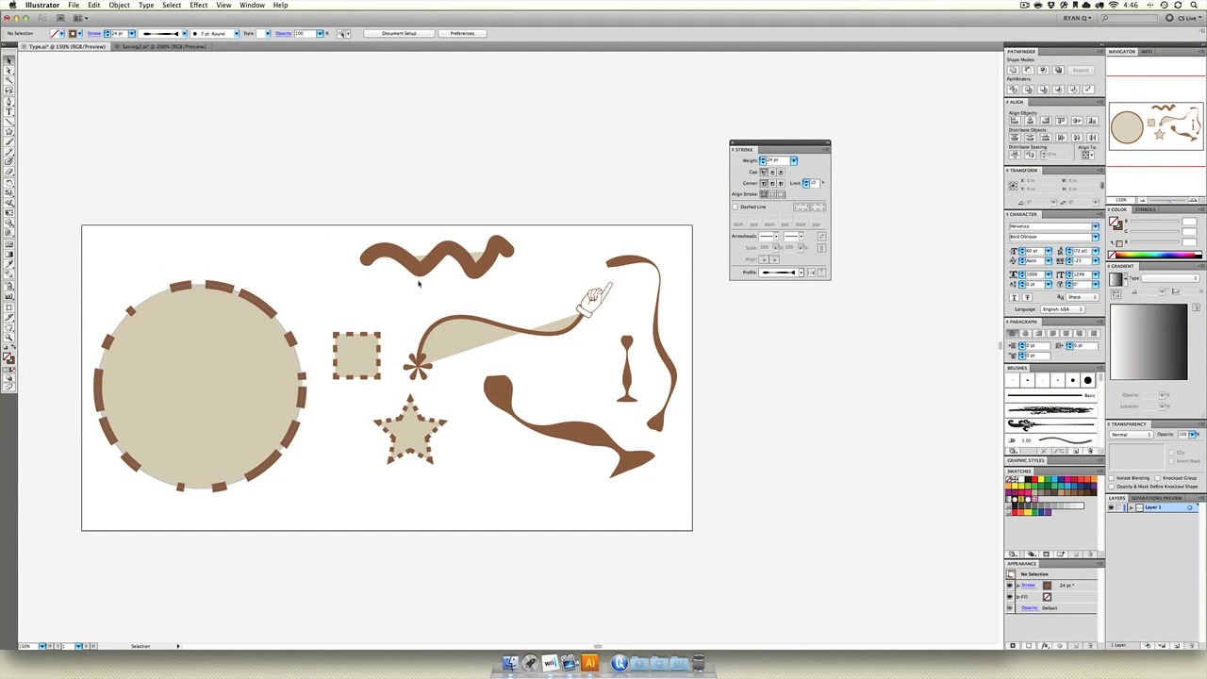
pyautogui.press('super+=')
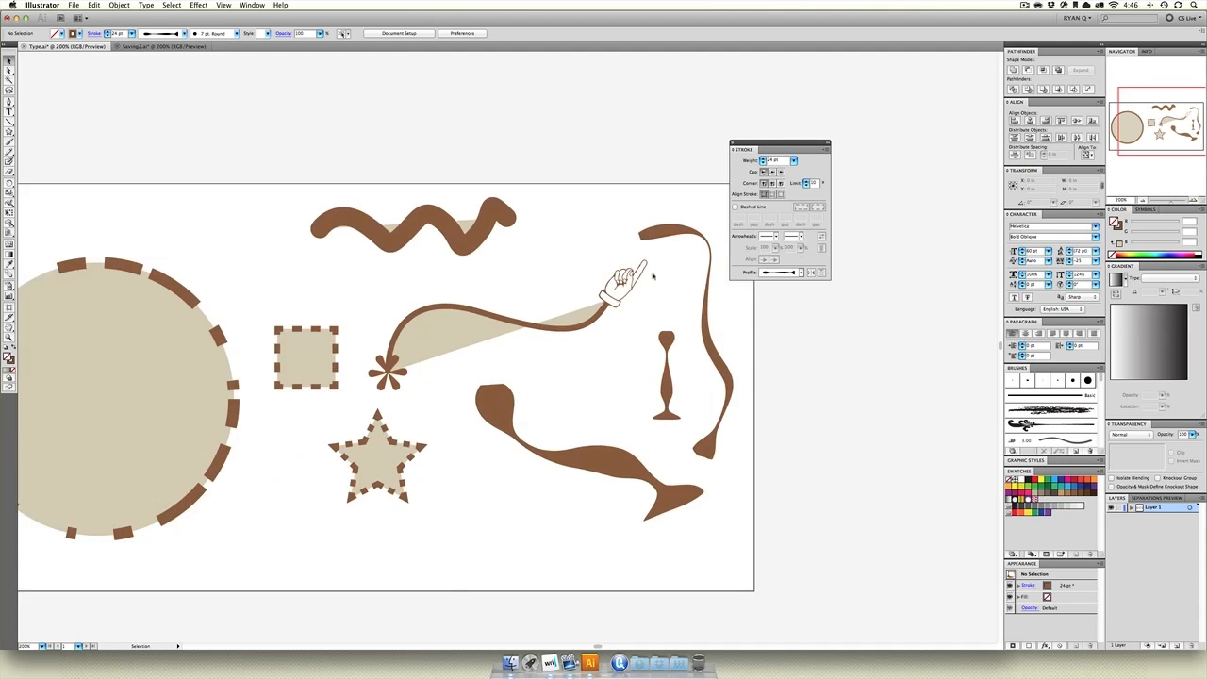
pyautogui.moveTo(655, 277); pyautogui.dragTo(568, 262)
pyautogui.click(595, 280)
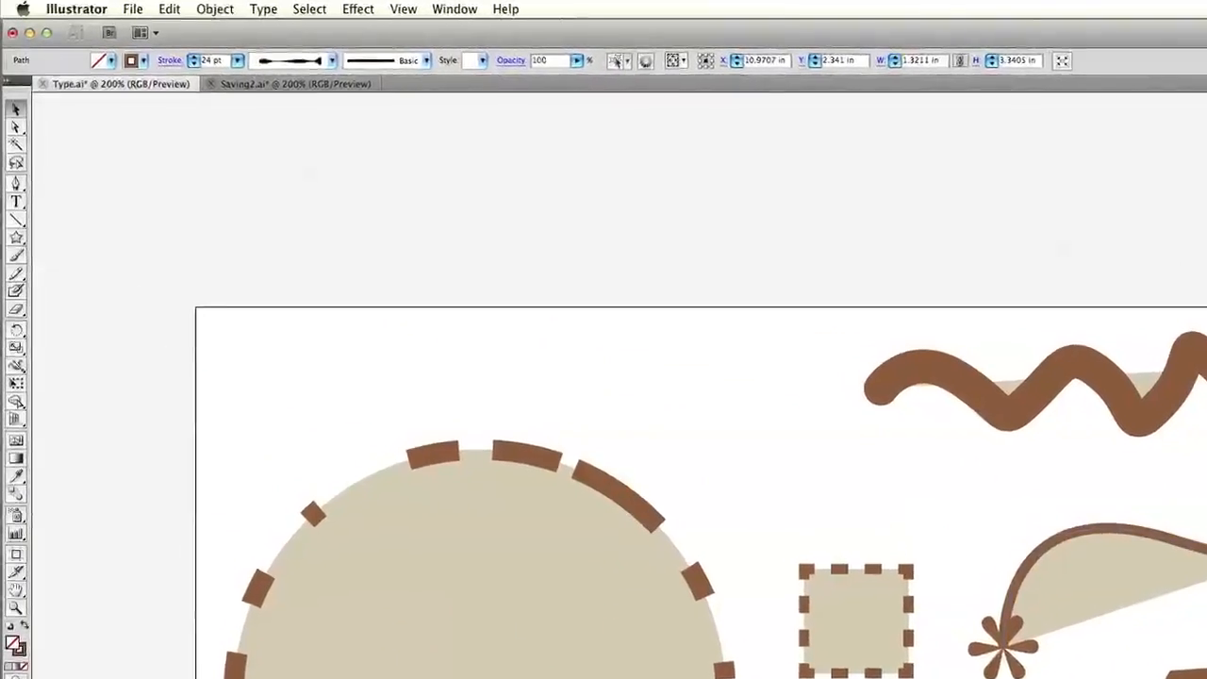
# Step: Move the S-shaped path above the large circle and expand its appearance into an outlined shape
pyautogui.moveTo(1089, 628); pyautogui.dragTo(446, 261)
pyautogui.moveTo(665, 199); pyautogui.dragTo(385, 674)
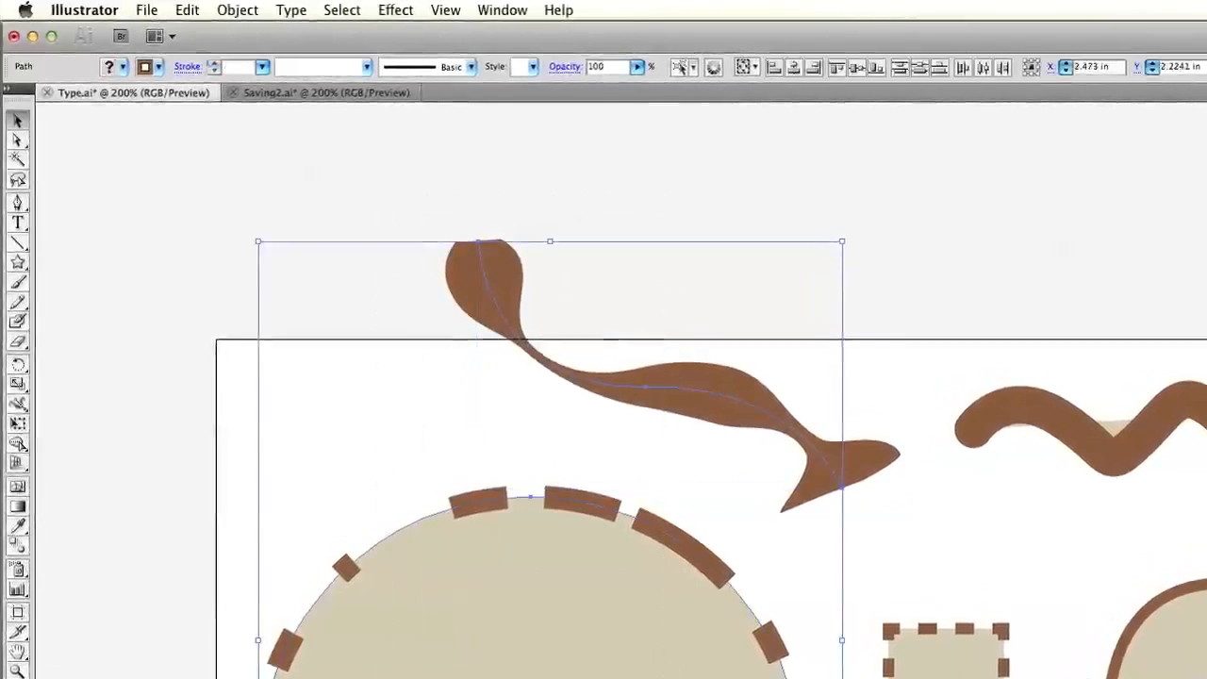
pyautogui.click(250, 10)
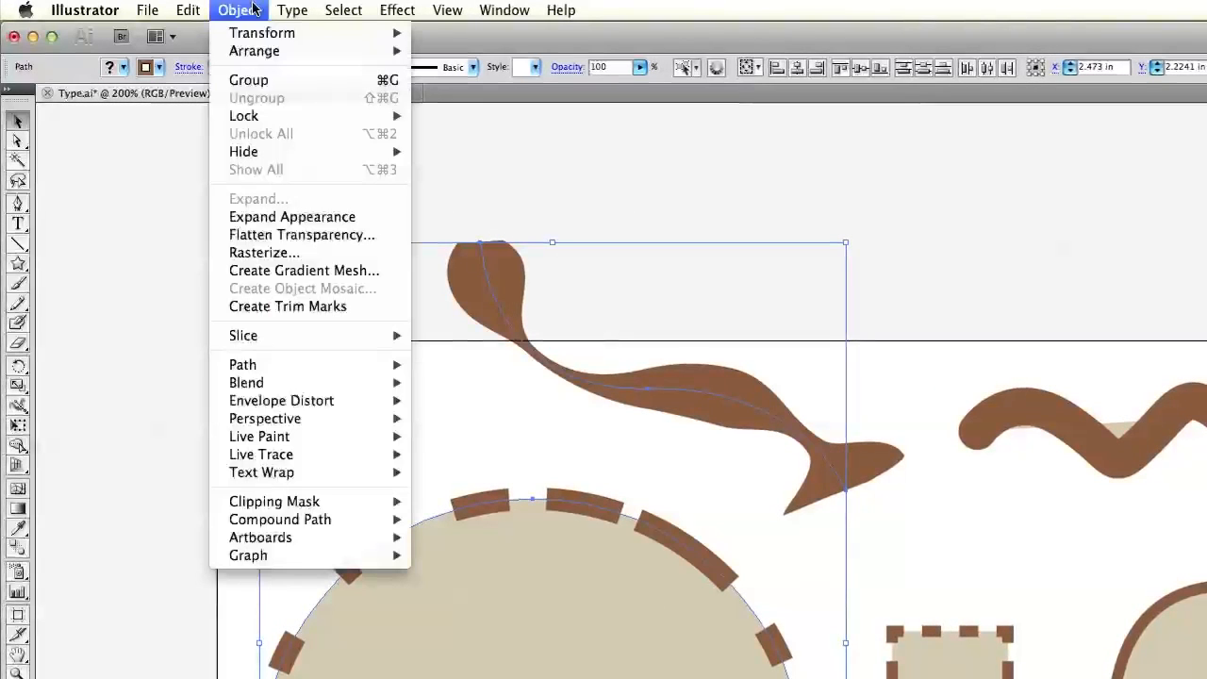
pyautogui.click(318, 219)
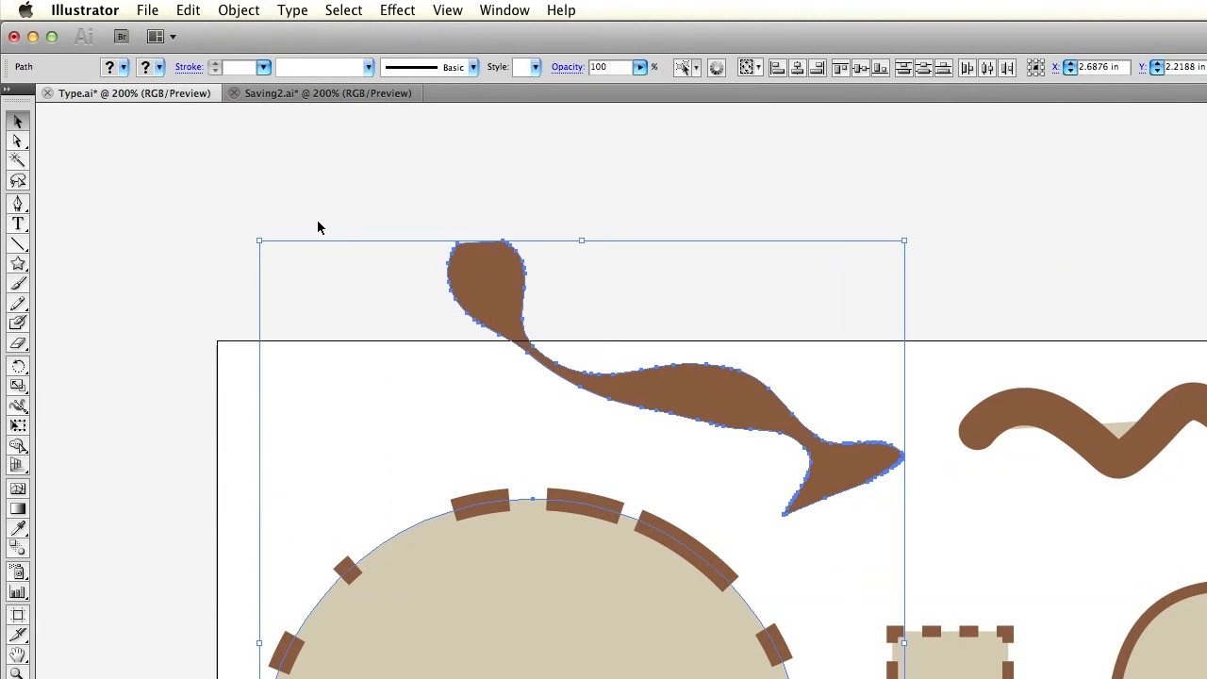
pyautogui.click(287, 356)
# Step: Expand the large dashed circle's fill and stroke into separate shapes
pyautogui.click(566, 525)
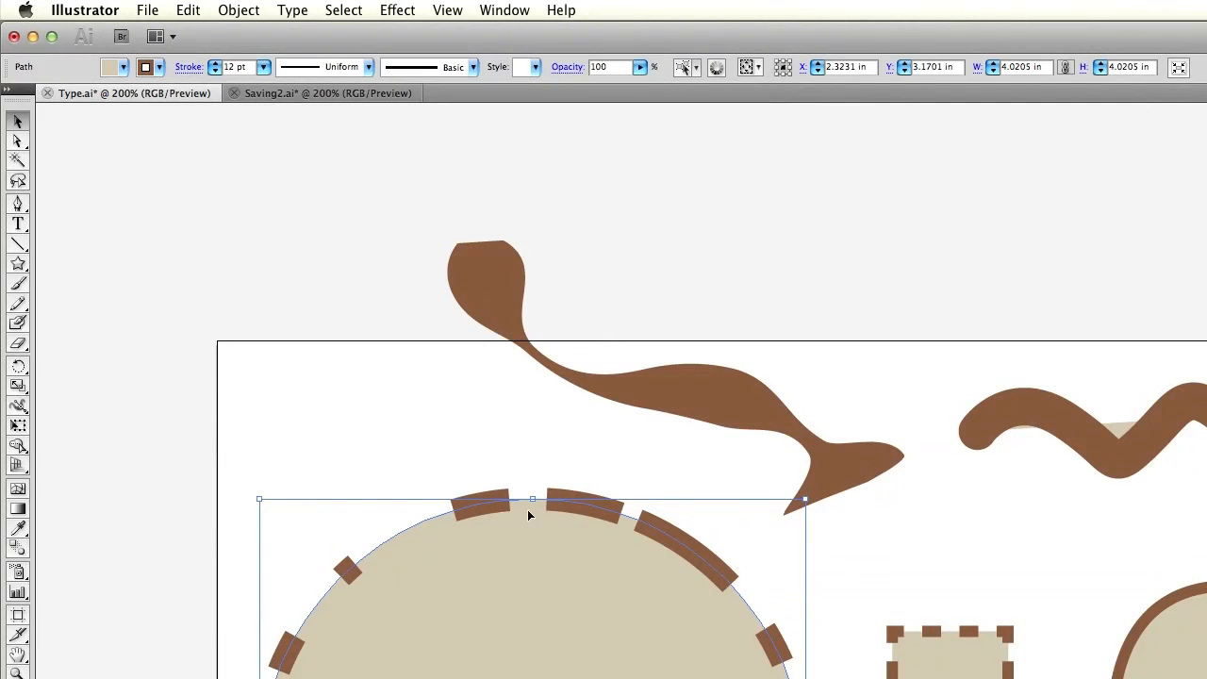
pyautogui.click(238, 10)
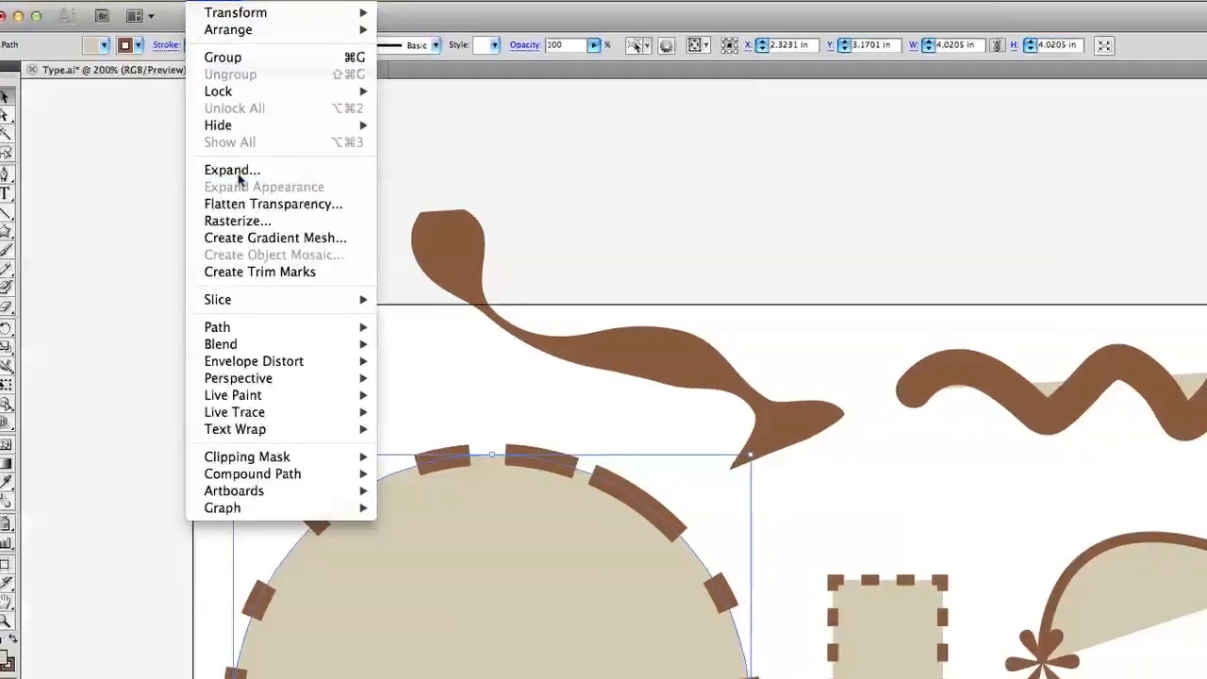
pyautogui.click(237, 171)
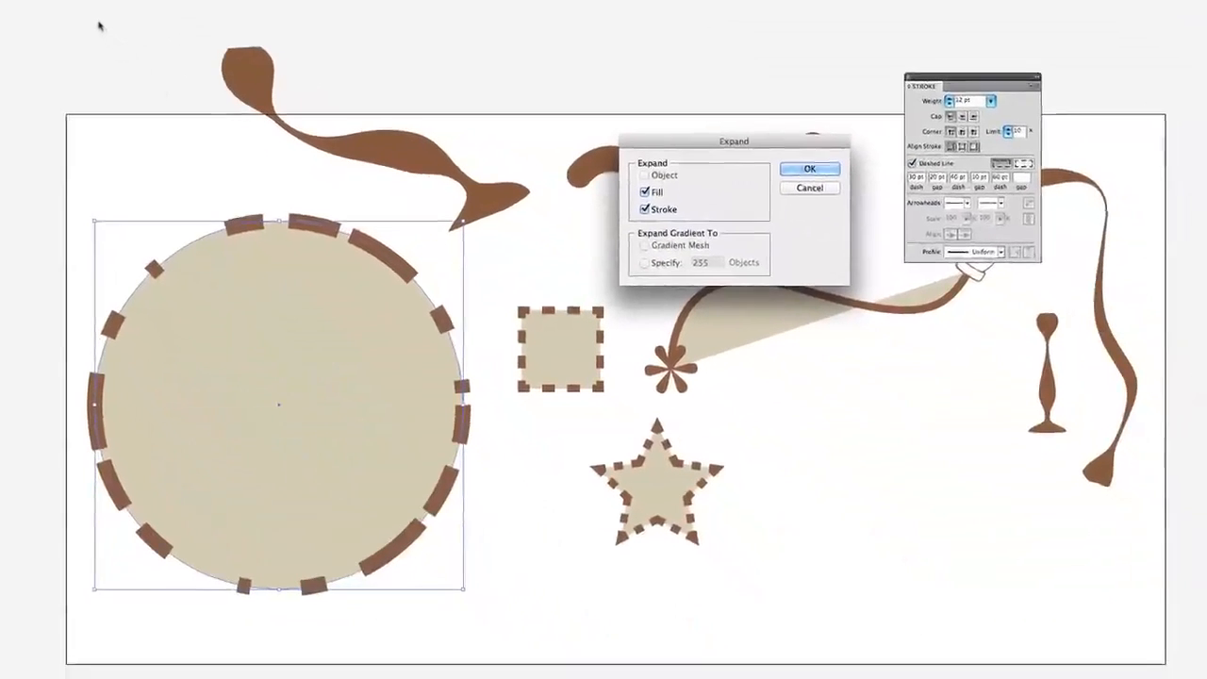
pyautogui.press('Return')
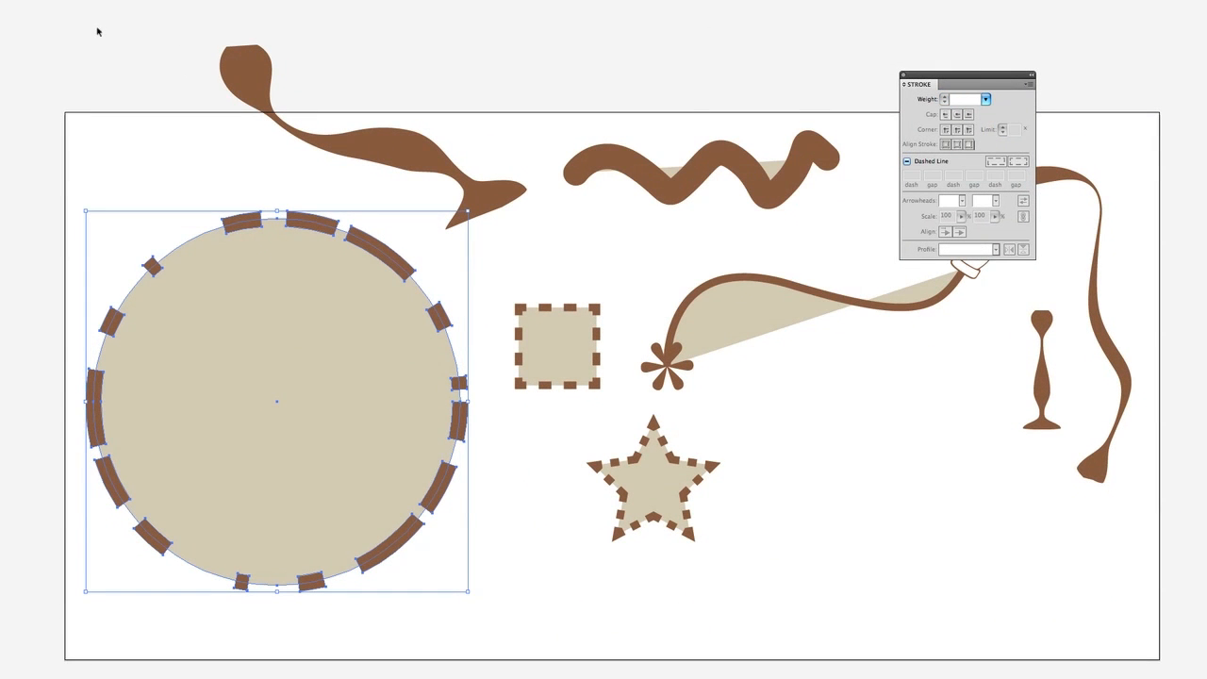
pyautogui.click(97, 54)
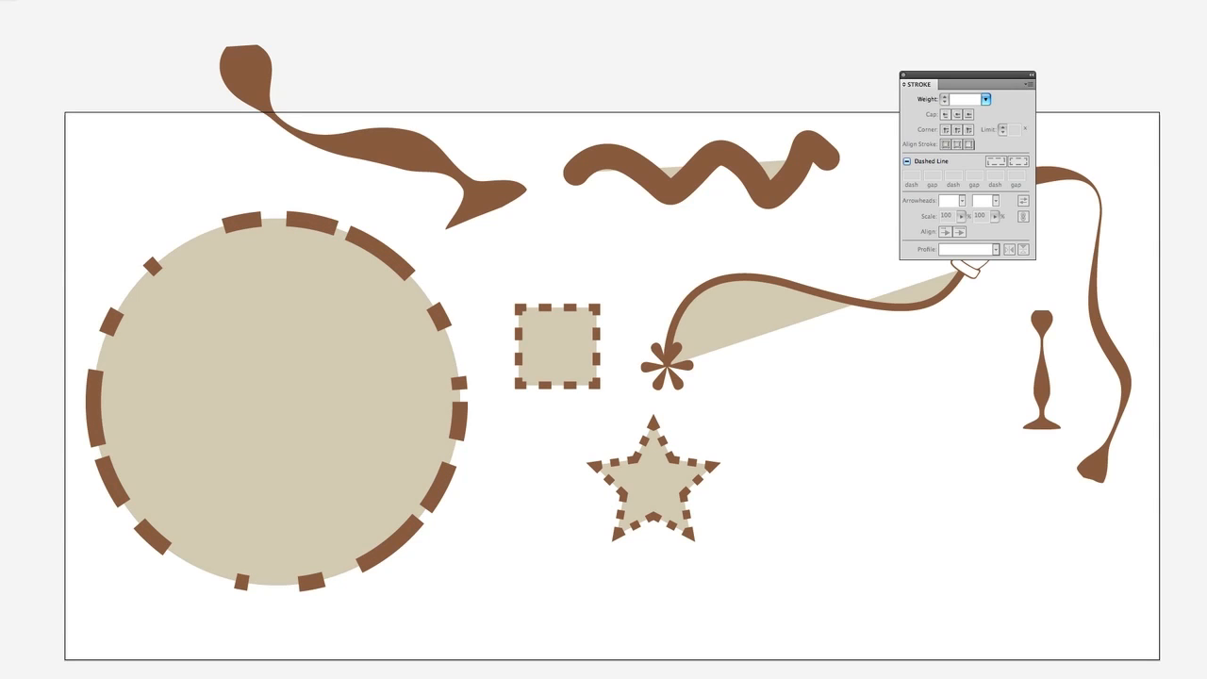
# Step: Alternate between Outline and Preview views to compare the expanded circle and S-shape with the unexpanded strokes
pyautogui.hotkey('ctrl', 'y')
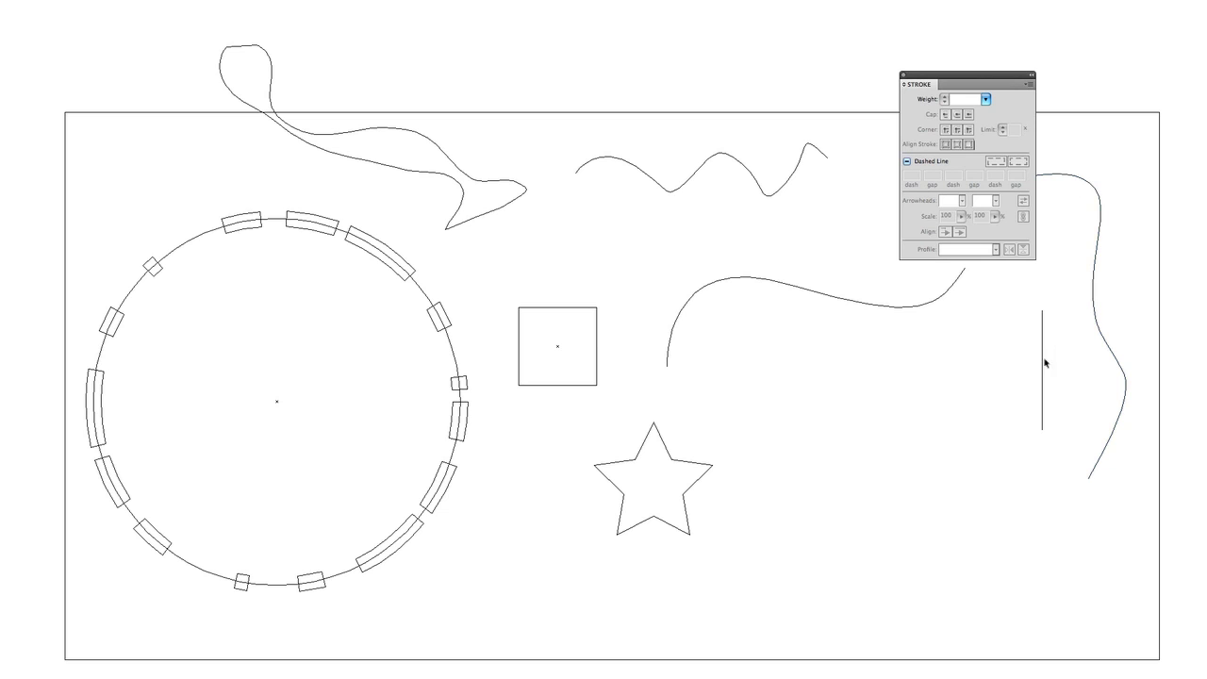
pyautogui.hotkey('ctrl', 'y')
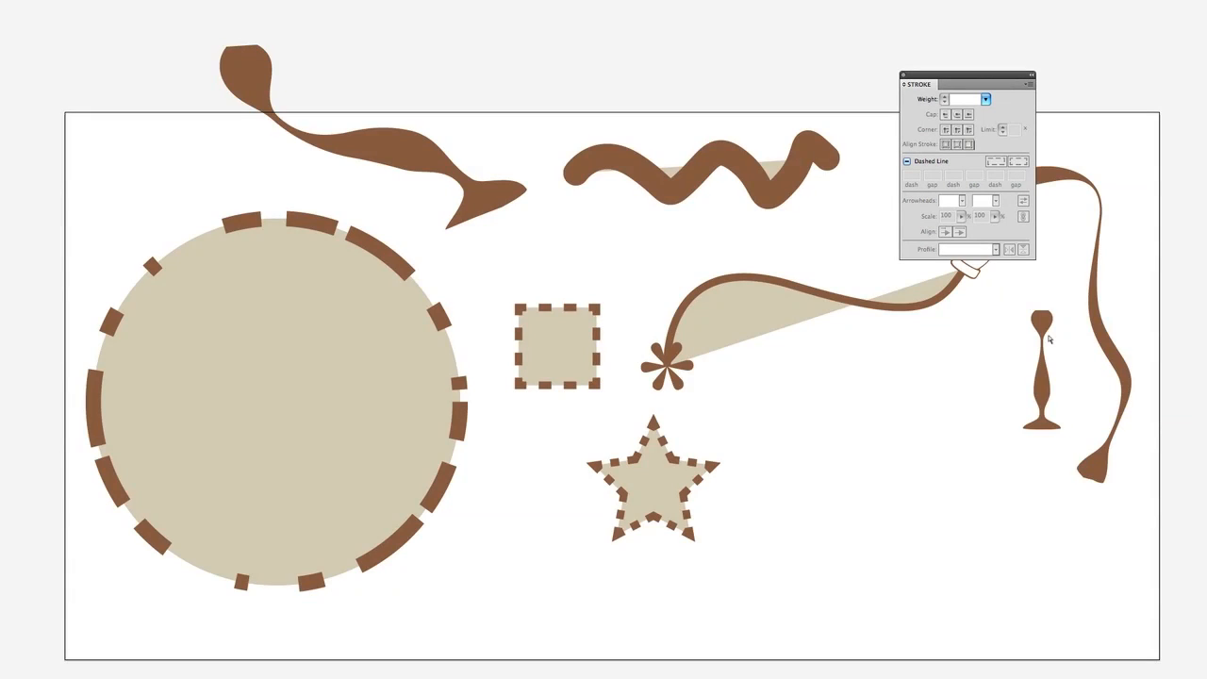
pyautogui.hotkey('ctrl', 'y')
pyautogui.hotkey('ctrl', 'y')
pyautogui.click(348, 143)
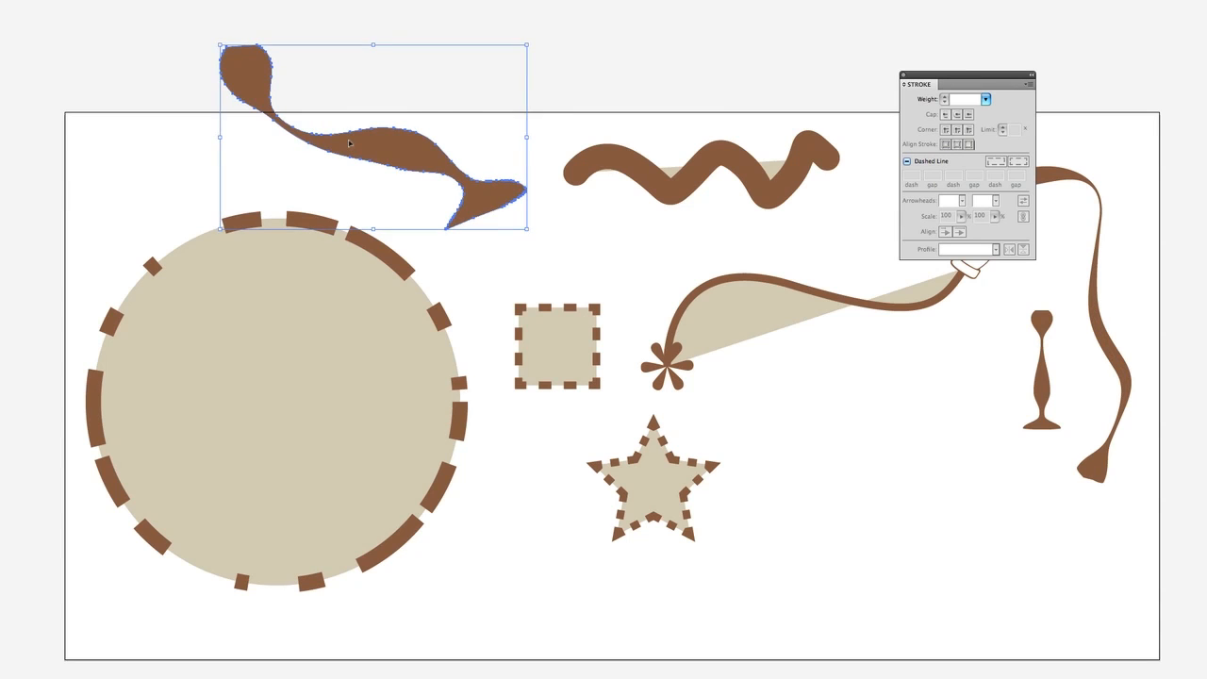
pyautogui.hotkey('ctrl', 'y')
pyautogui.press('v')
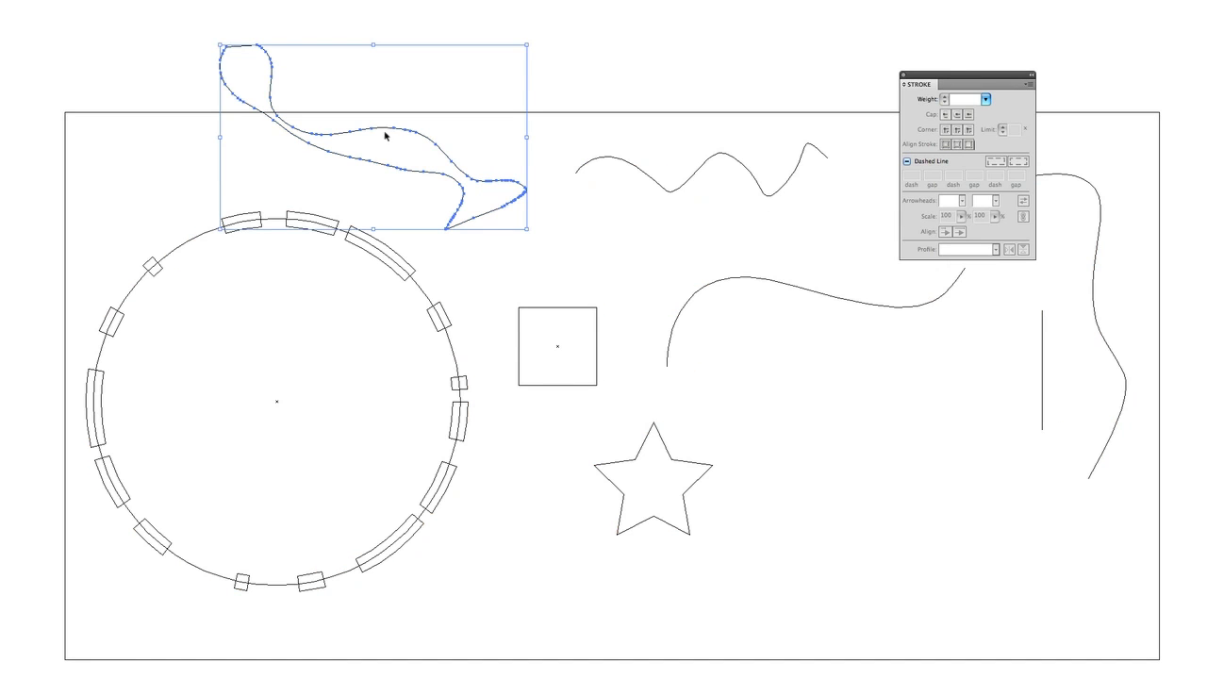
pyautogui.click(443, 123)
pyautogui.hotkey('ctrl', 'y')
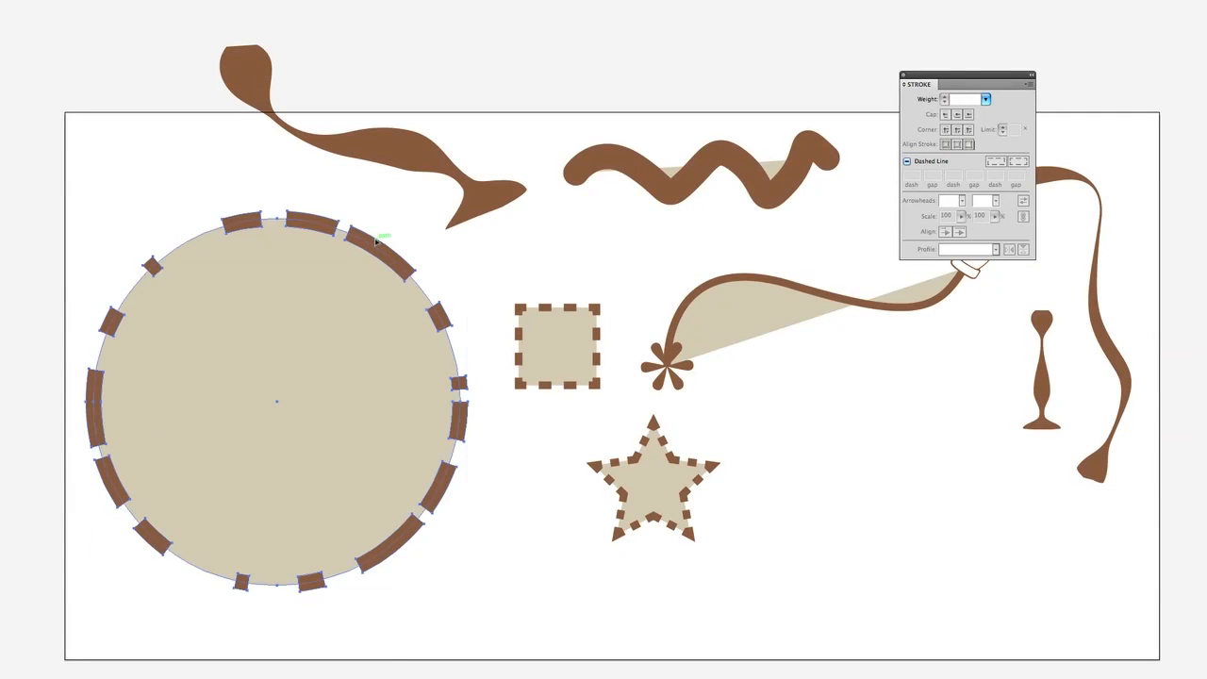
# Step: Ungroup the expanded large circle and move its dashed outline up and left, off the tan fill
pyautogui.click(375, 241)
pyautogui.rightClick(374, 240)
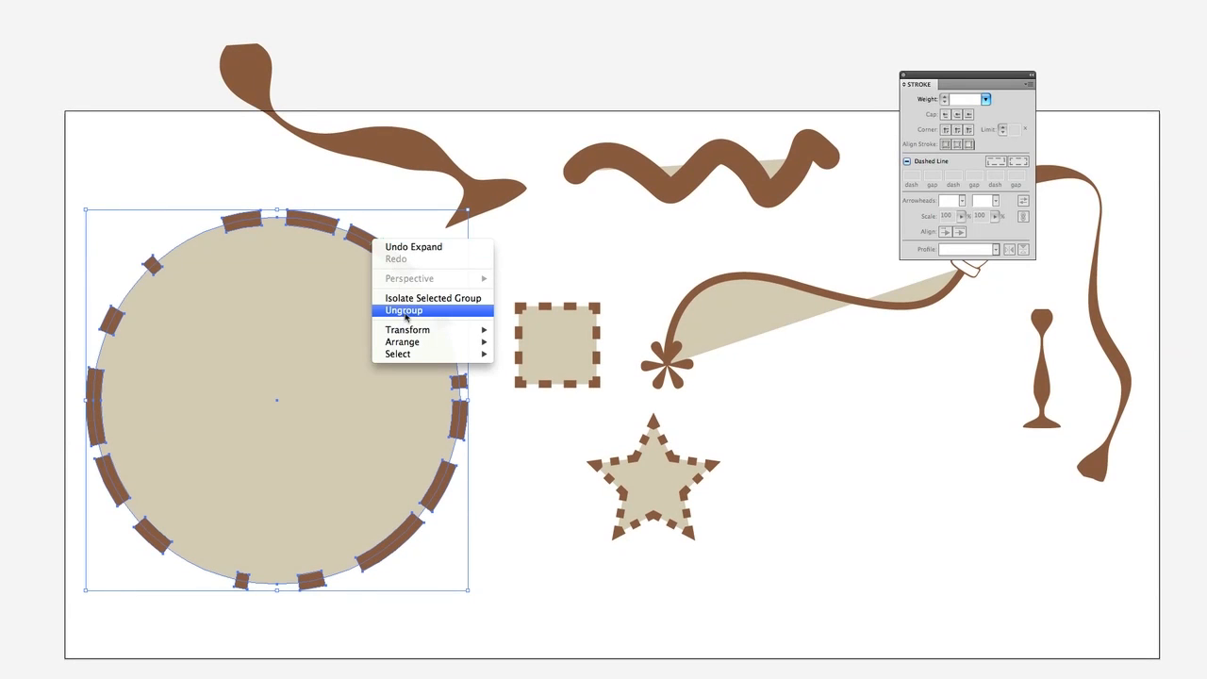
pyautogui.click(405, 312)
pyautogui.click(405, 232)
pyautogui.moveTo(307, 224); pyautogui.dragTo(166, 78)
# Step: Release the dashed outline's compound path and move two of its dashes individually beyond the ring
pyautogui.rightClick(154, 76)
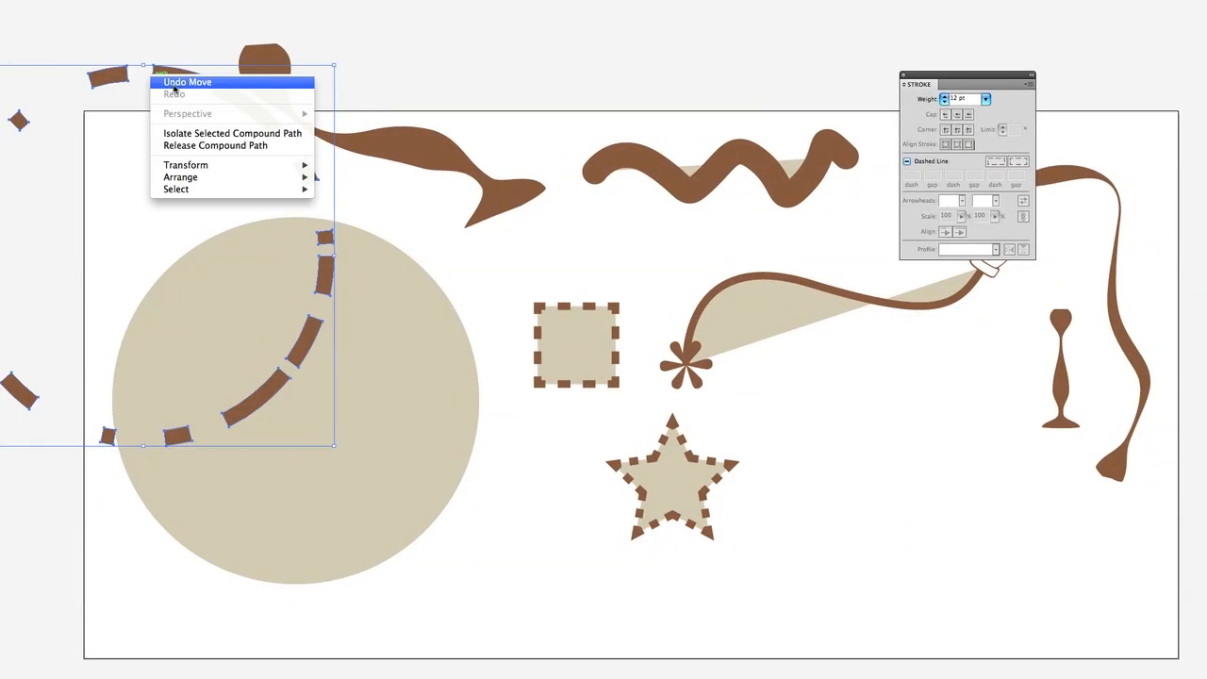
pyautogui.click(199, 147)
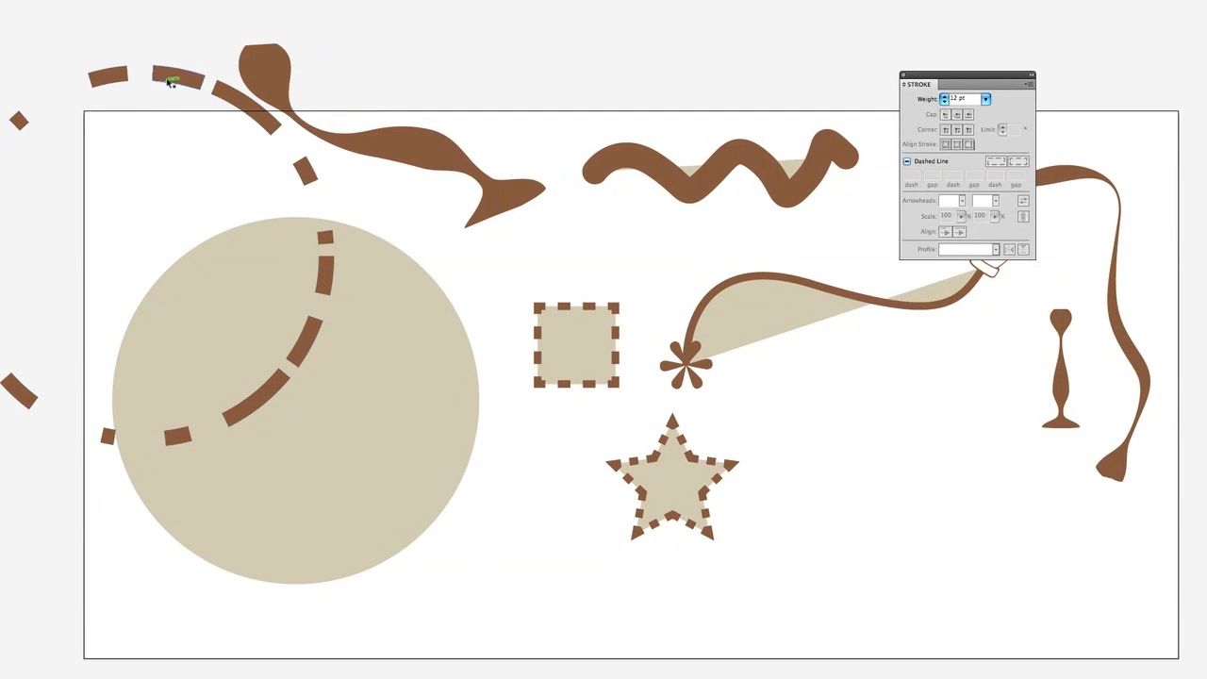
pyautogui.moveTo(167, 79); pyautogui.dragTo(162, 2)
pyautogui.moveTo(109, 76); pyautogui.dragTo(86, 27)
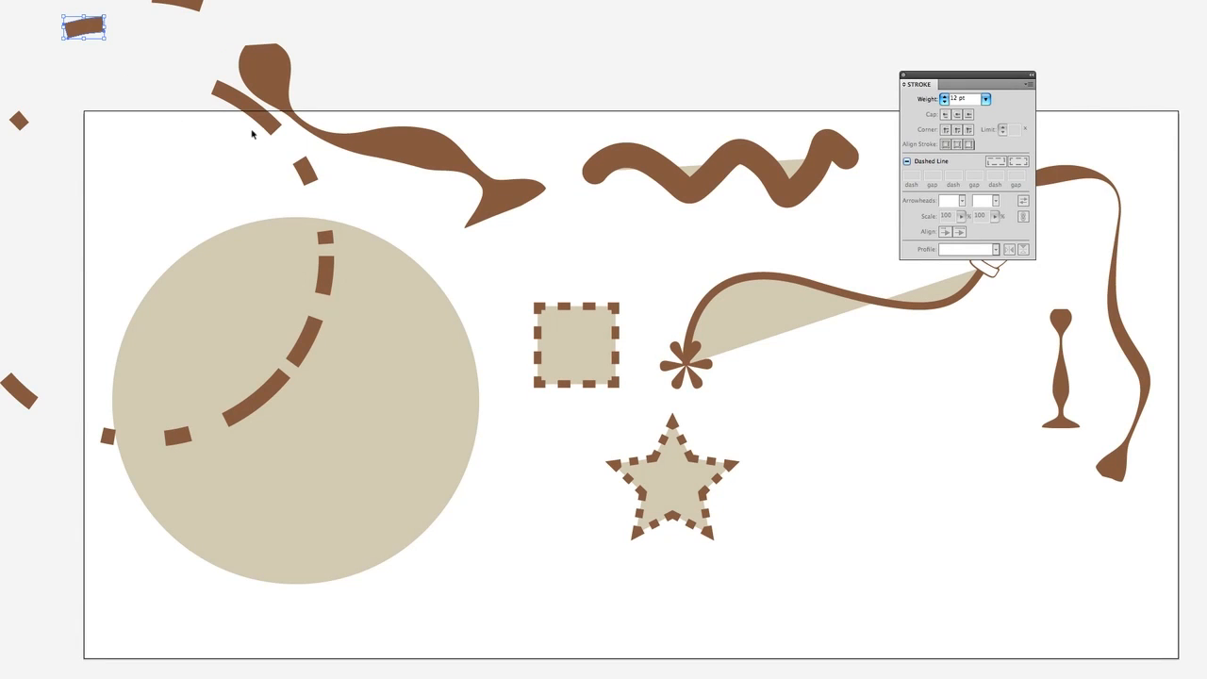
pyautogui.hotkey('ctrl', '-')
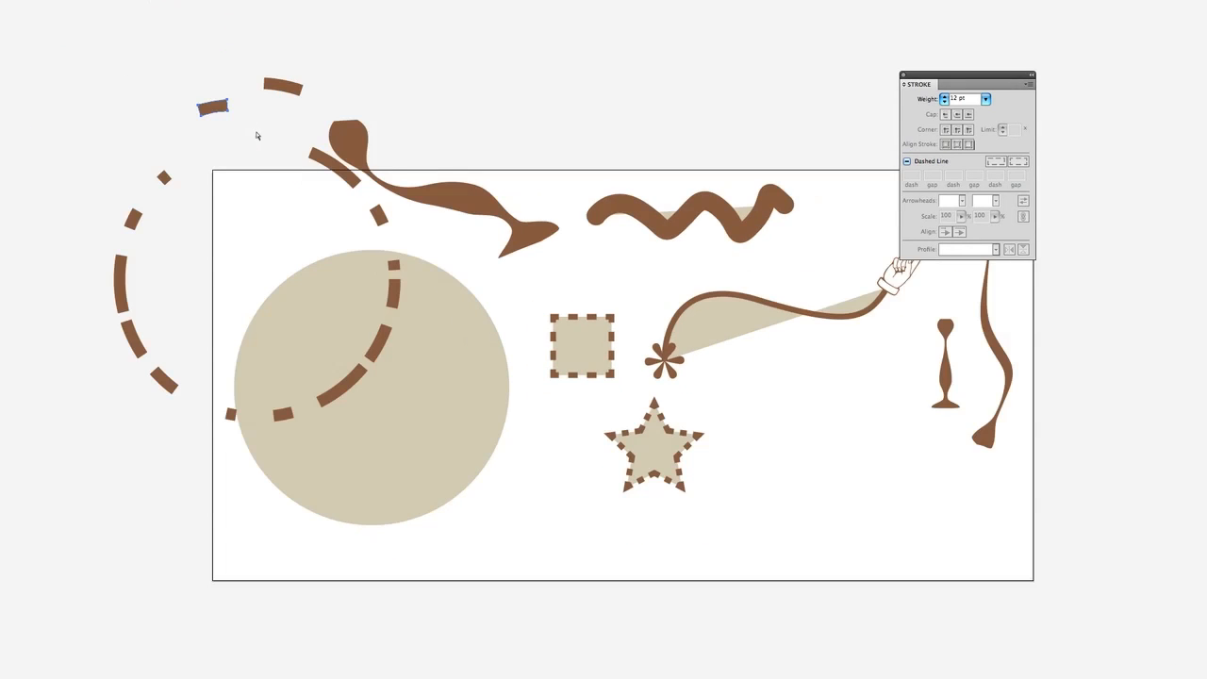
pyautogui.press('v')
pyautogui.hscroll(5, 1065, 20)
pyautogui.scroll(-2, 1065, 20)
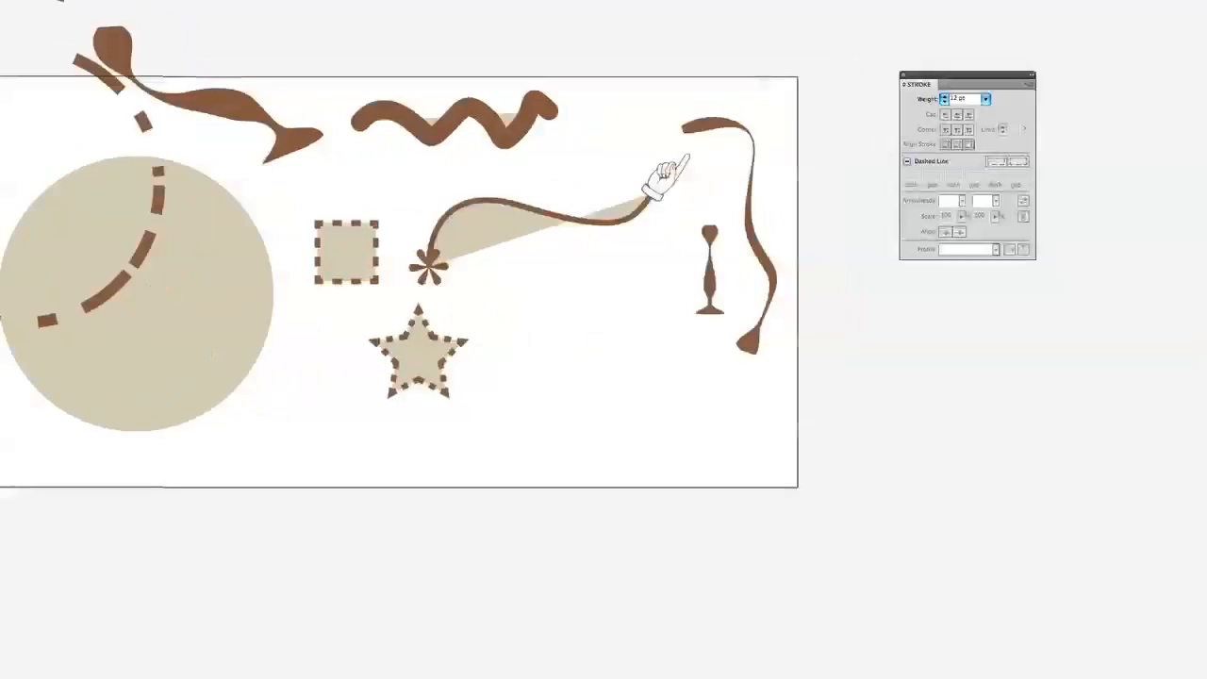
pyautogui.hscroll(-3, 1065, 20)
pyautogui.scroll(2, 1065, 20)
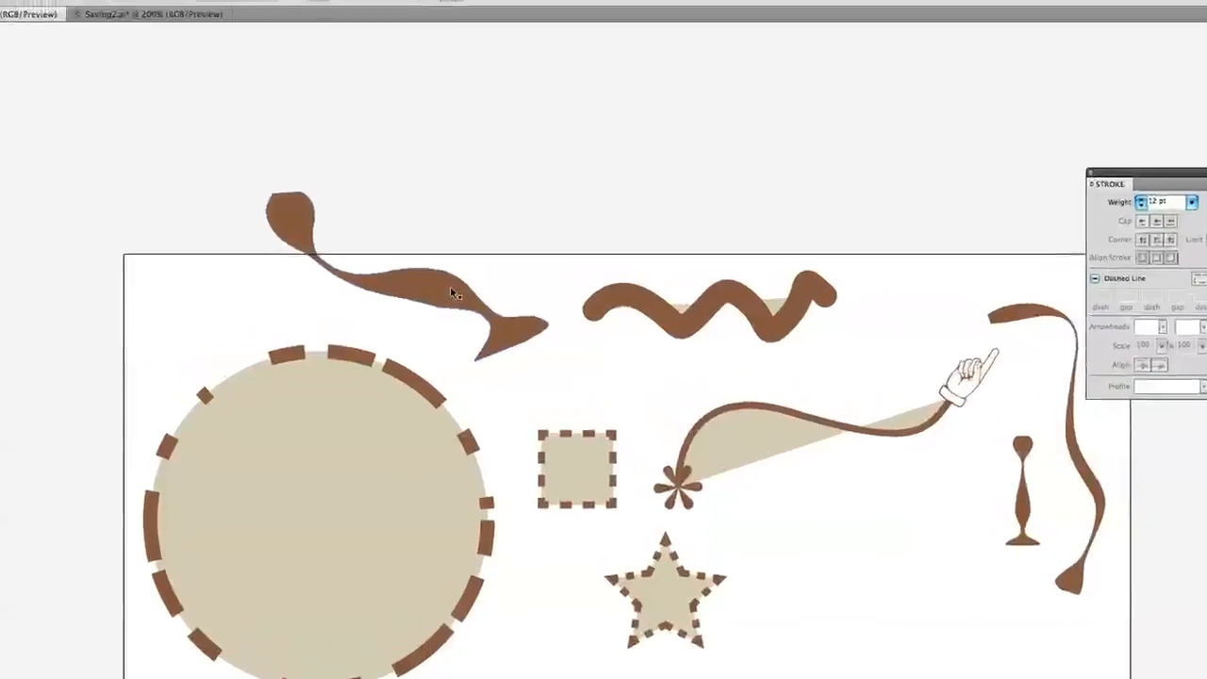
# Step: Move the thick zigzag path above the artboard and expand its fill and stroke into separate shapes
pyautogui.click(650, 518)
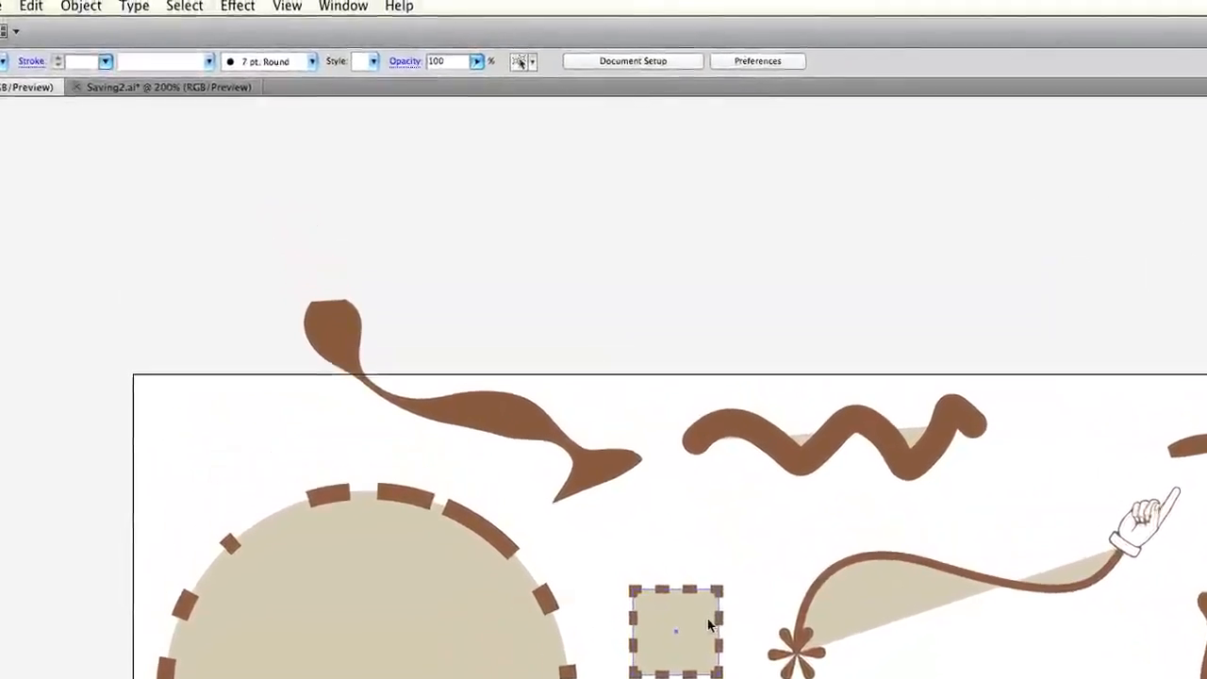
pyautogui.moveTo(819, 454); pyautogui.dragTo(661, 293)
pyautogui.click(94, 11)
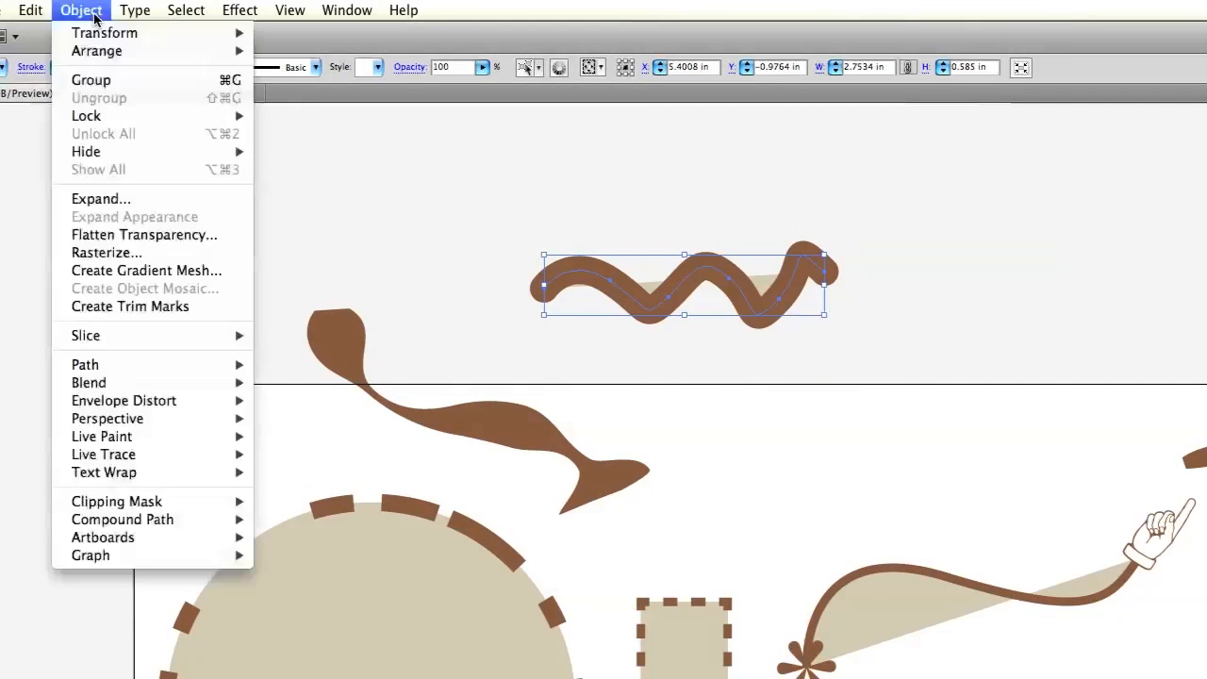
pyautogui.click(131, 200)
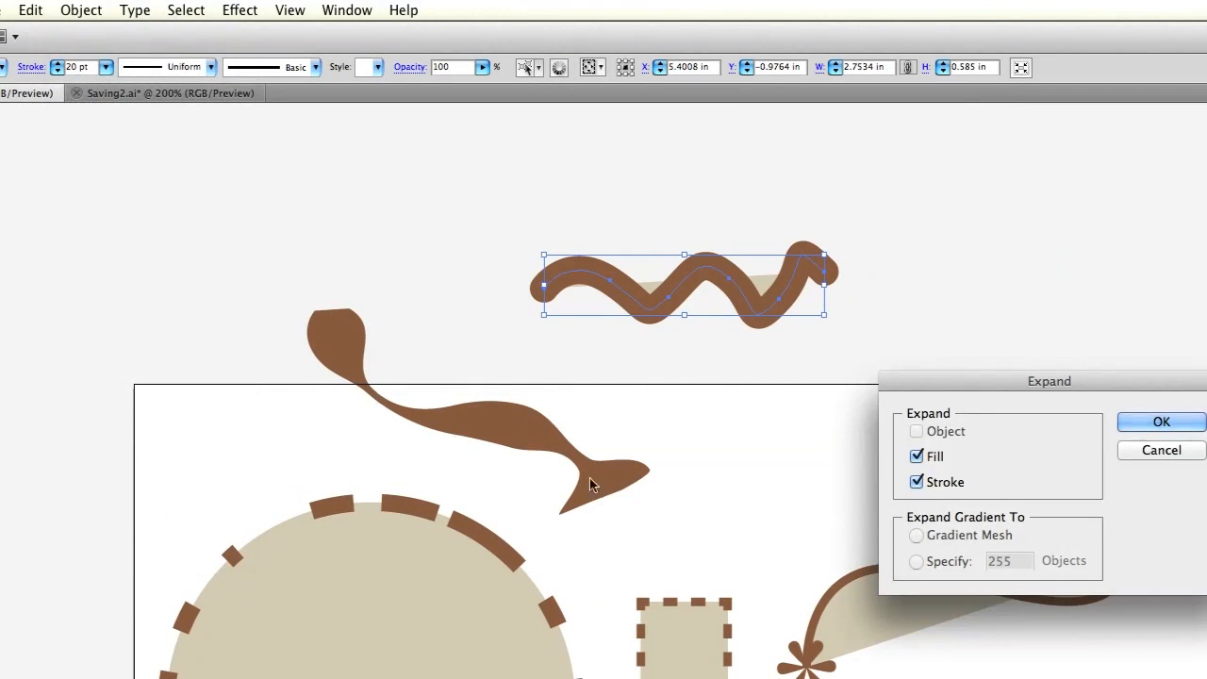
pyautogui.click(1161, 421)
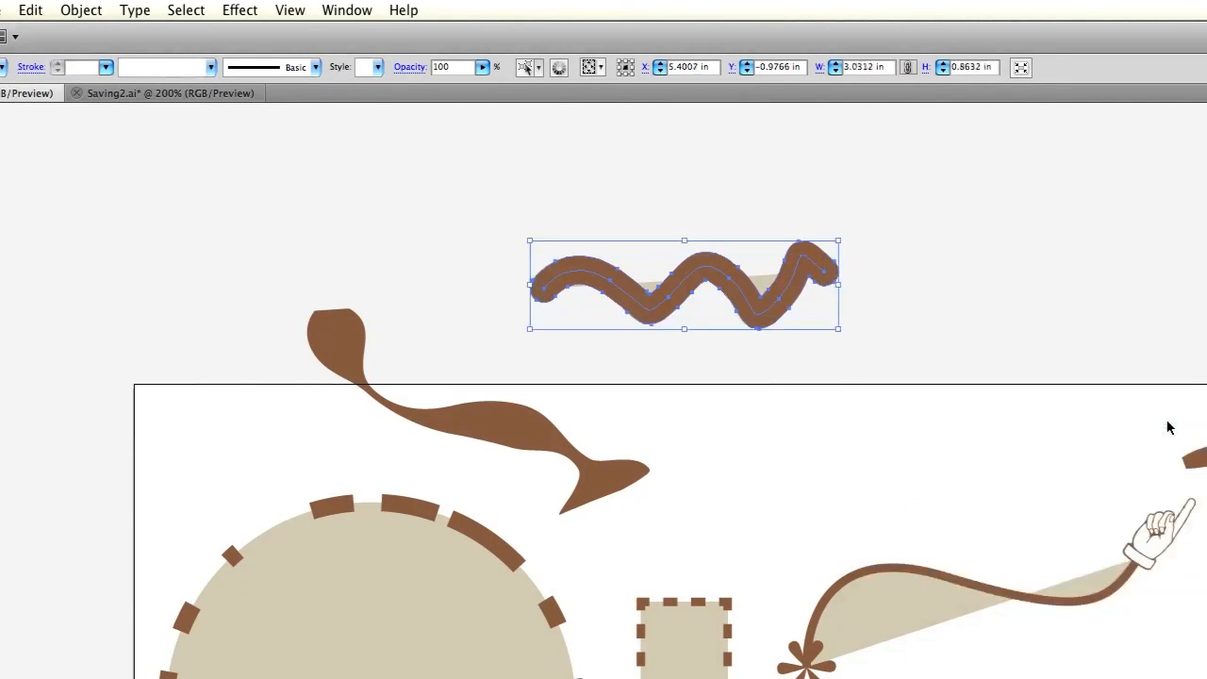
# Step: Ungroup the expanded zigzag and move the brown outlined stroke shape down onto the artboard, apart from its tan fill
pyautogui.rightClick(746, 297)
pyautogui.click(776, 391)
pyautogui.click(673, 390)
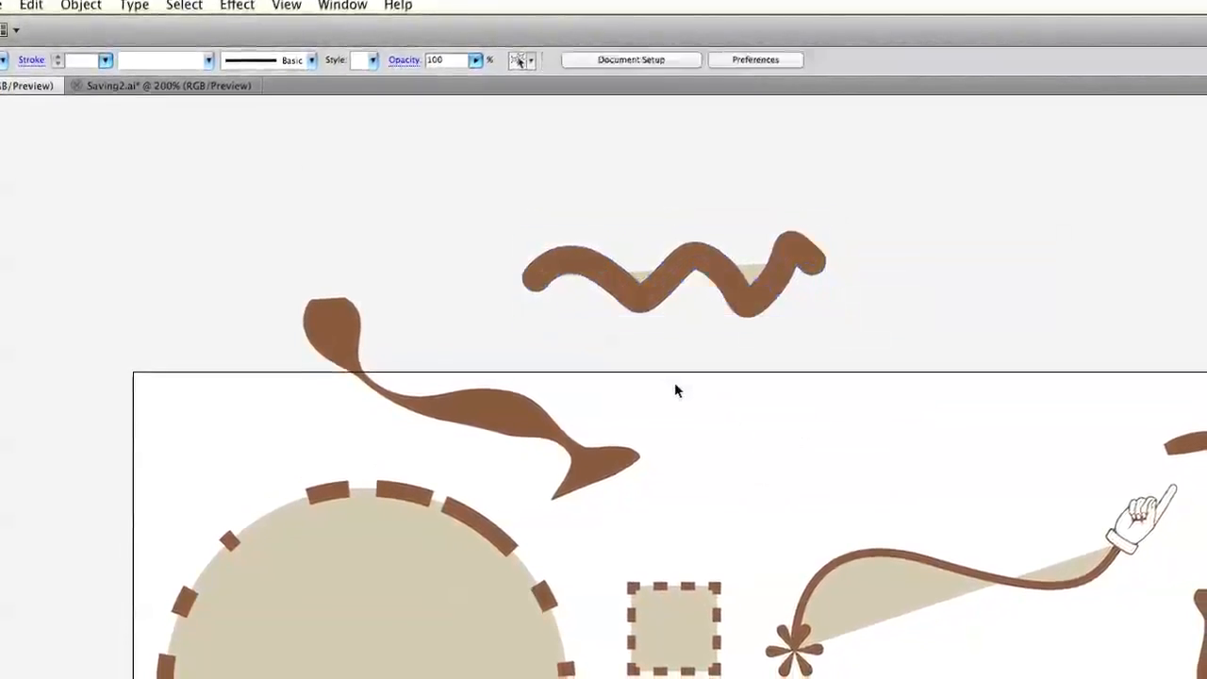
pyautogui.moveTo(709, 256); pyautogui.dragTo(929, 391)
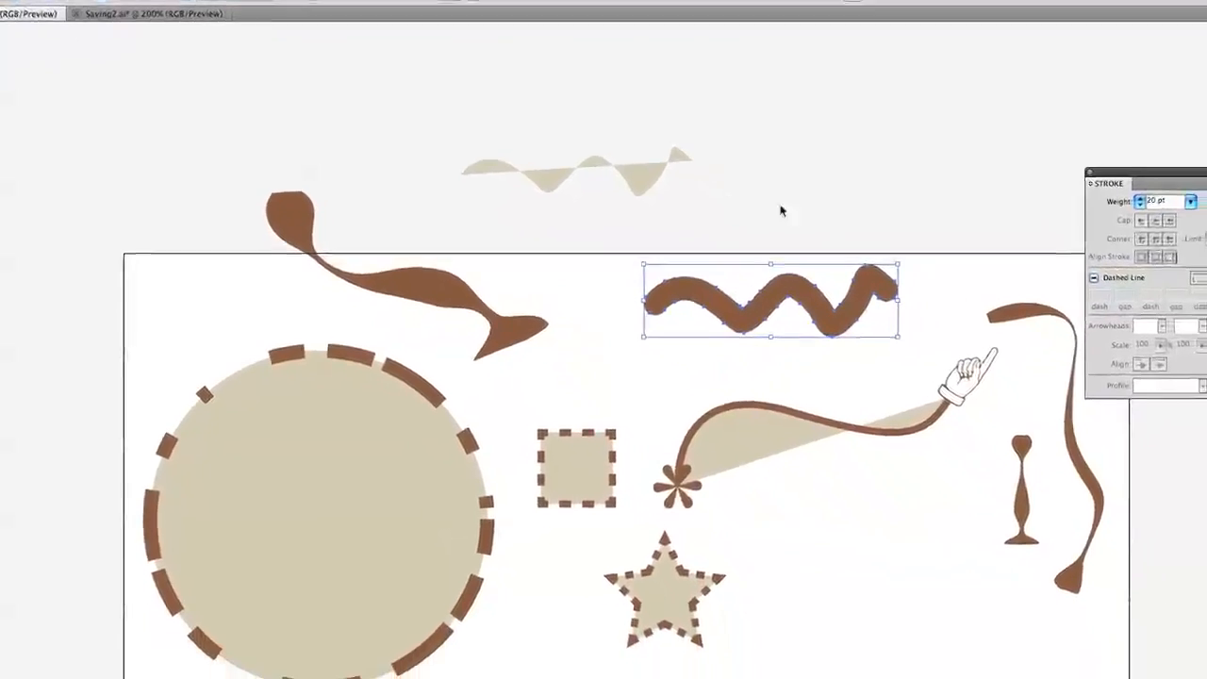
# Step: Apply an 18 pt stroke to the tan wave shape above the artboard
pyautogui.click(663, 146)
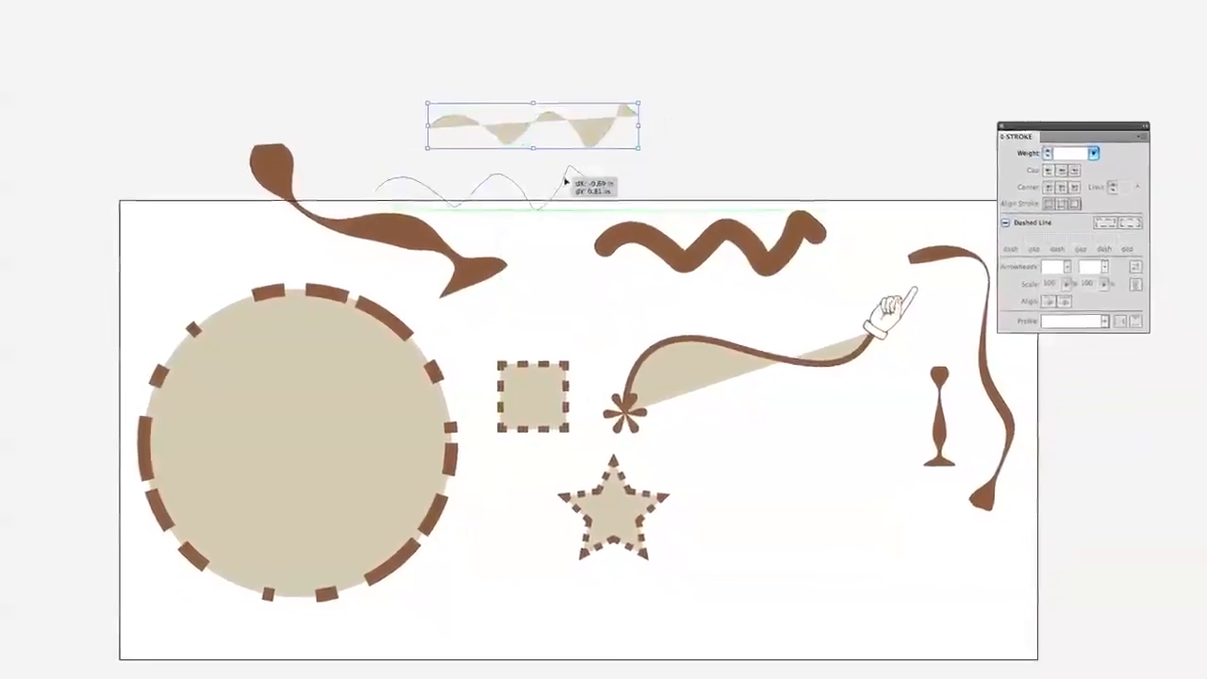
pyautogui.moveTo(547, 183); pyautogui.dragTo(571, 116)
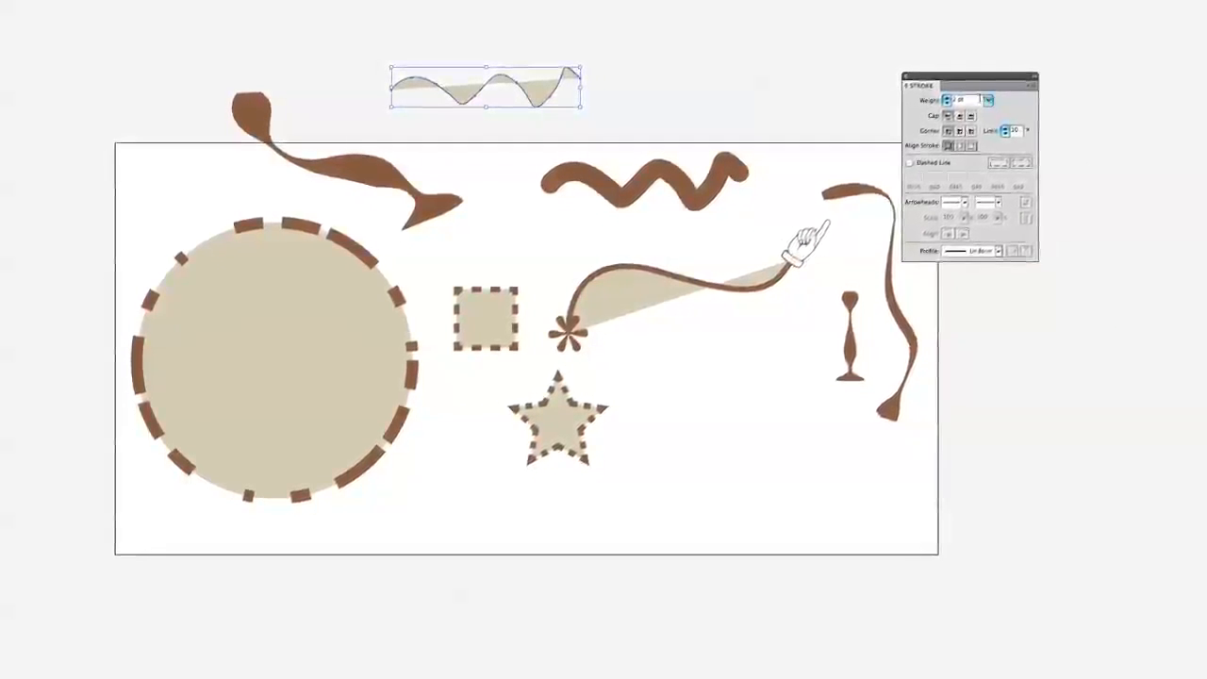
pyautogui.write('18')
pyautogui.press('Return')
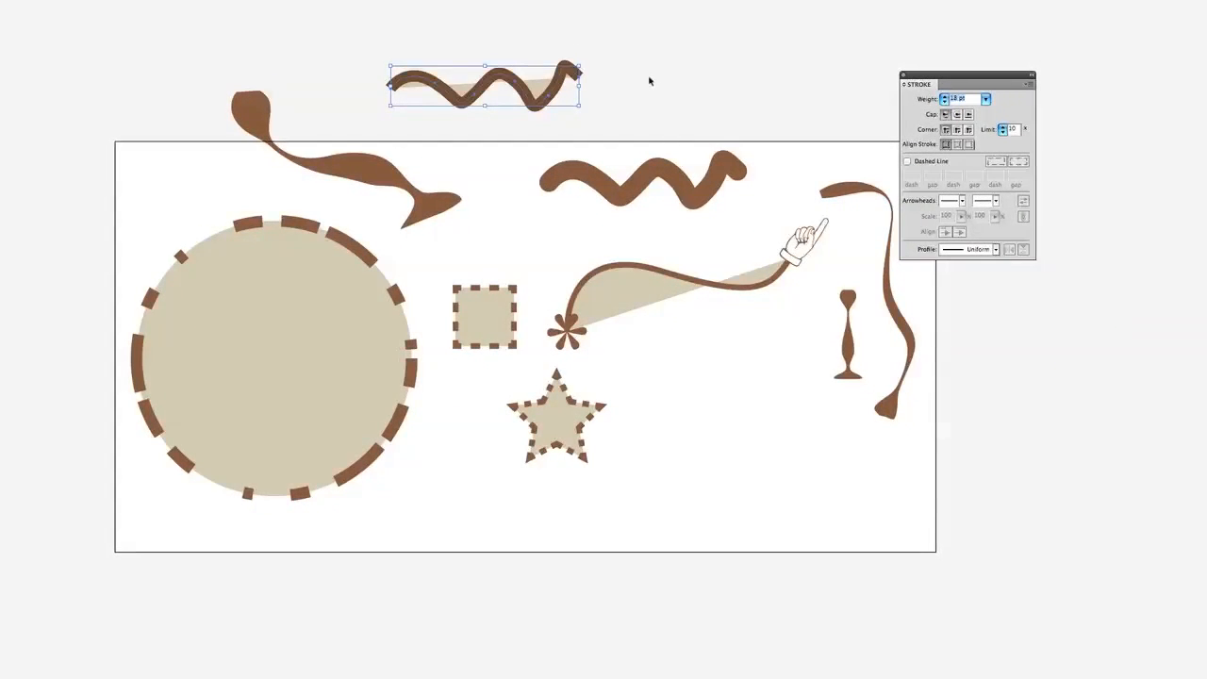
pyautogui.click(649, 81)
# Step: Enlarge the brown zigzag shape above the tan wave and give it a 12 pt teal stroke
pyautogui.moveTo(657, 168); pyautogui.dragTo(609, 5)
pyautogui.click(550, 98)
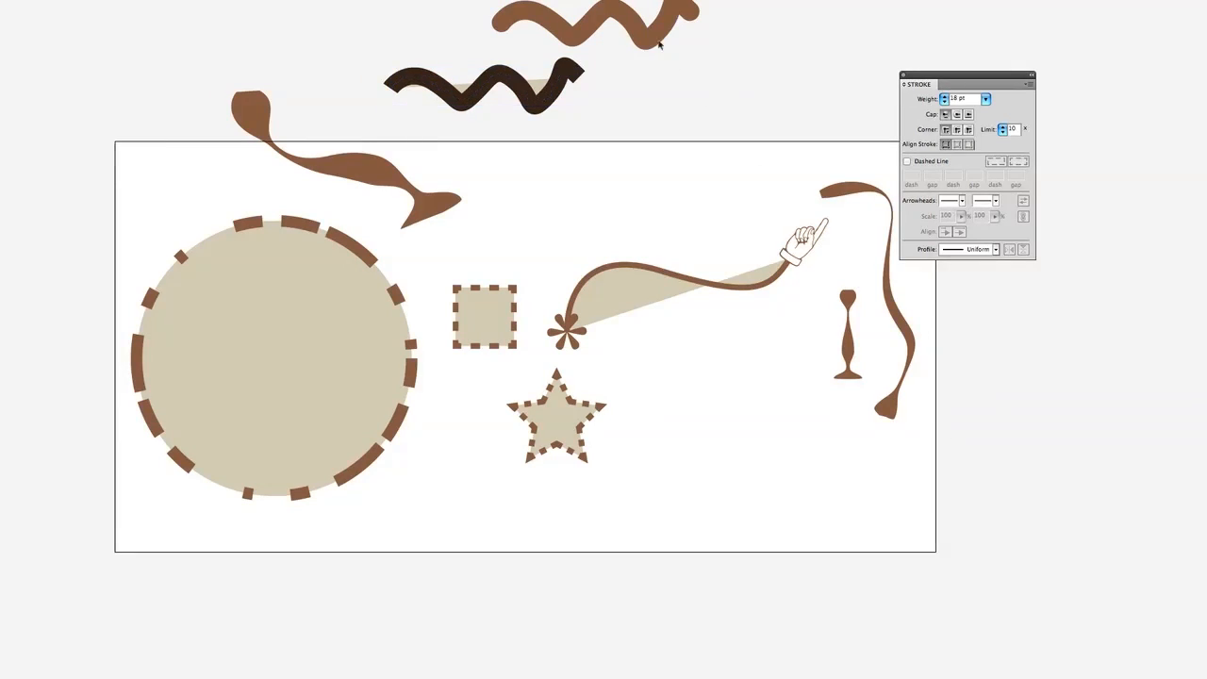
pyautogui.moveTo(660, 29); pyautogui.dragTo(619, 53)
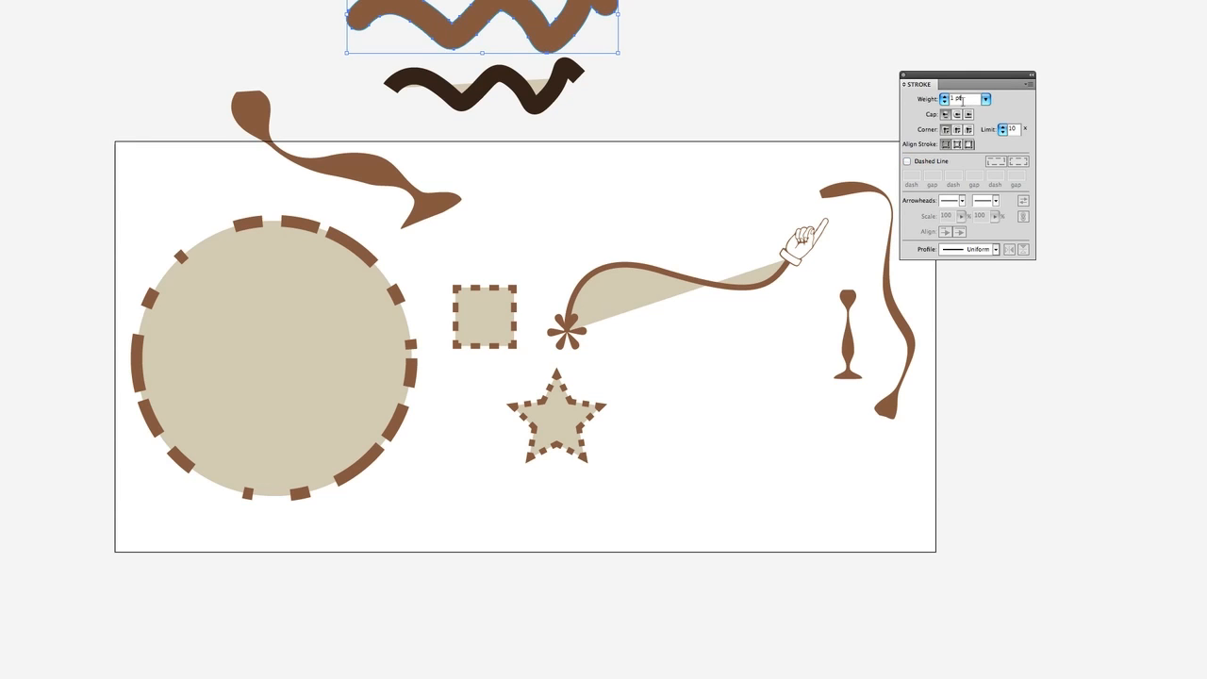
pyautogui.click(668, 66)
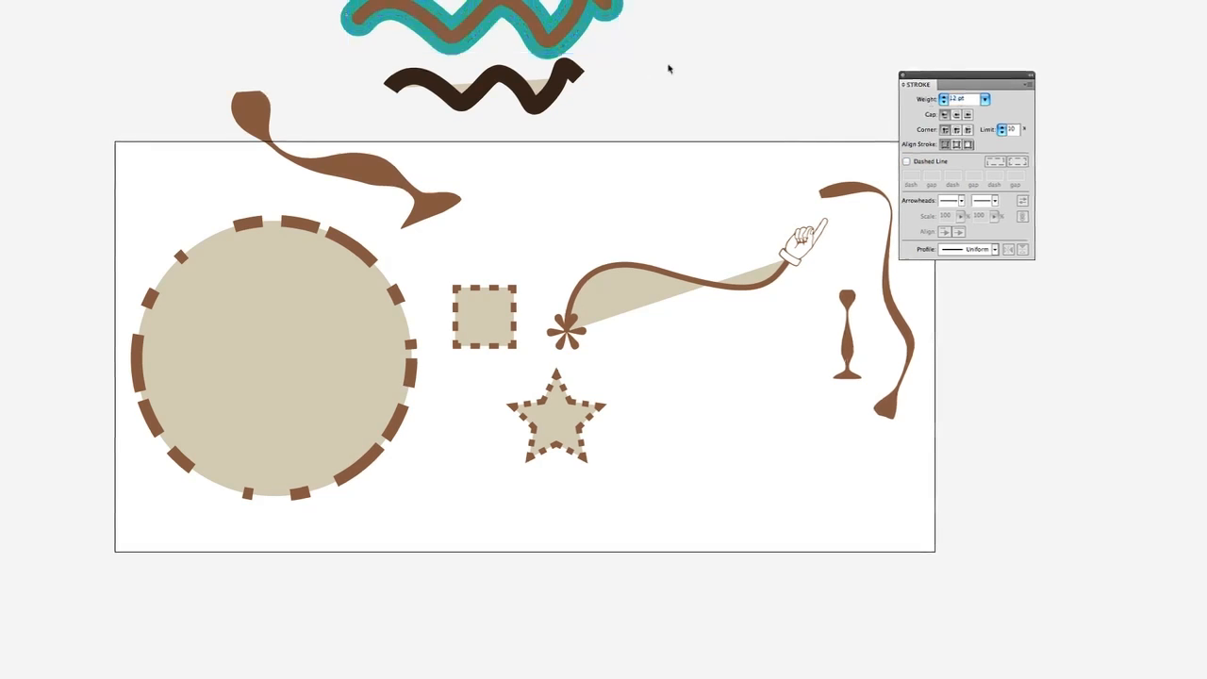